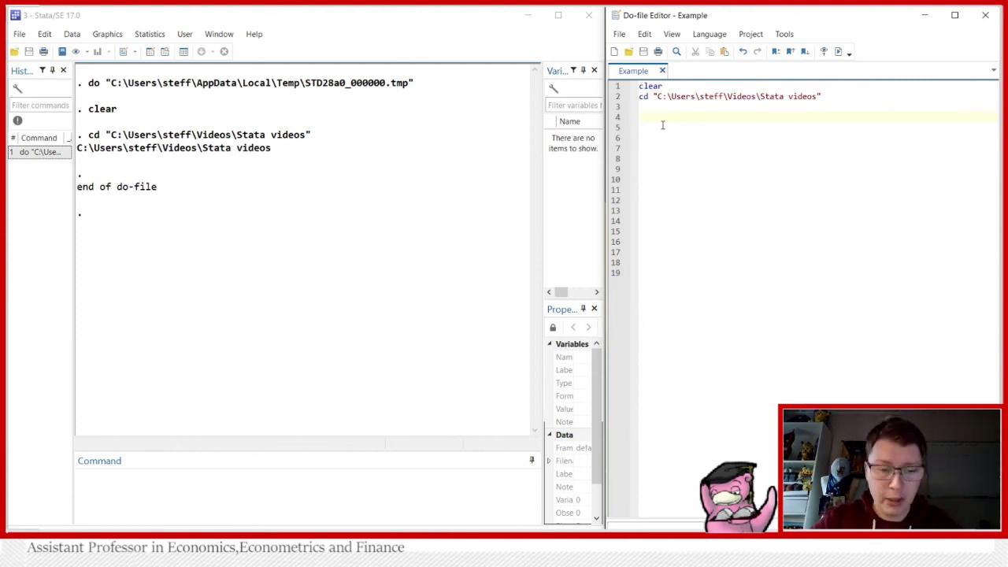
Step: Add the command "sysuse auto" on line 4 of the do-file and run that line to load the auto dataset
{"action": "type", "text": "sysuse "}
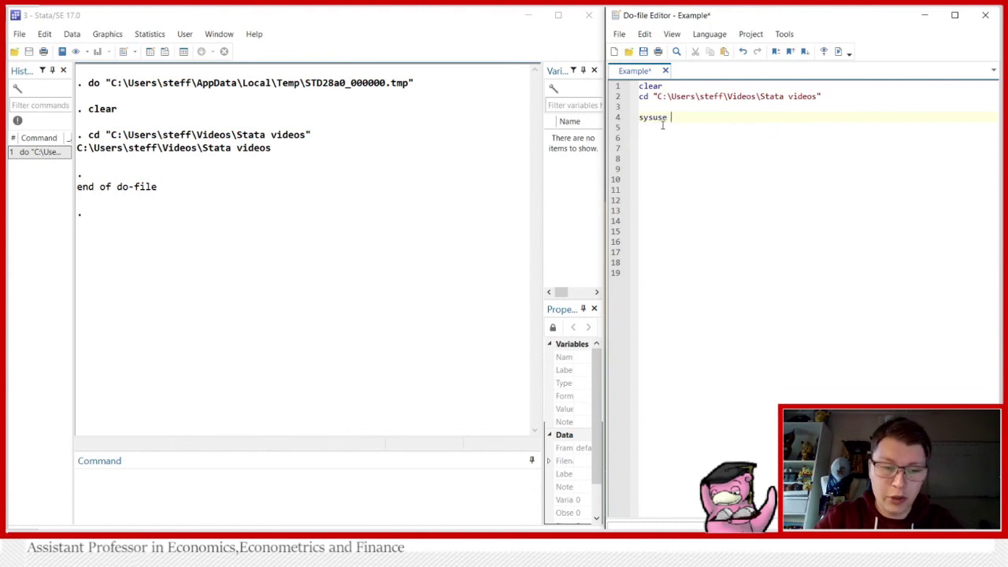
{"action": "type", "text": "auto"}
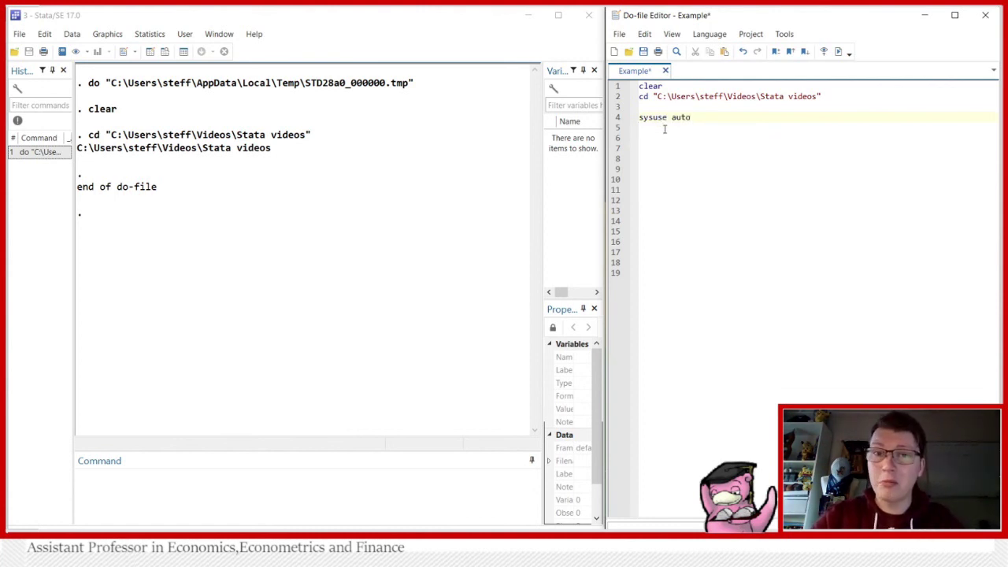
{"action": "left_click", "coordinate": [618, 118]}
{"action": "left_click", "coordinate": [838, 51]}
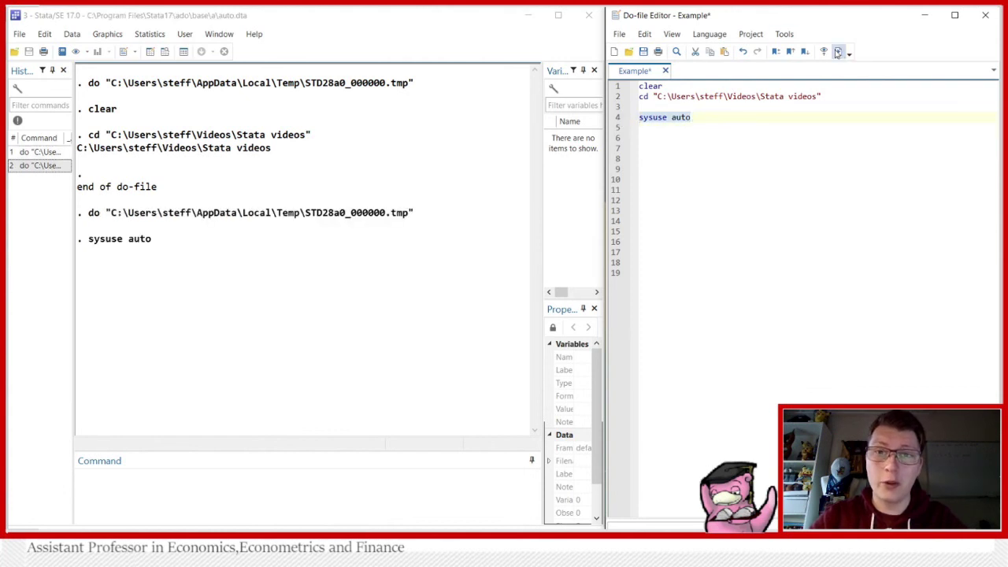
Step: Add a "count" command directly below "sysuse auto" and run it to count the observations
{"action": "left_click", "coordinate": [664, 131]}
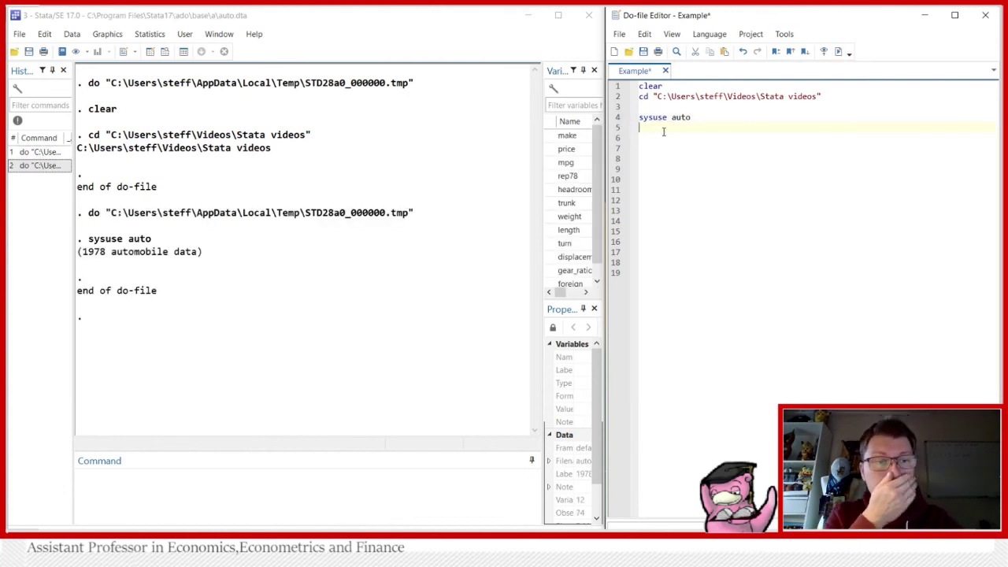
{"action": "type", "text": "count"}
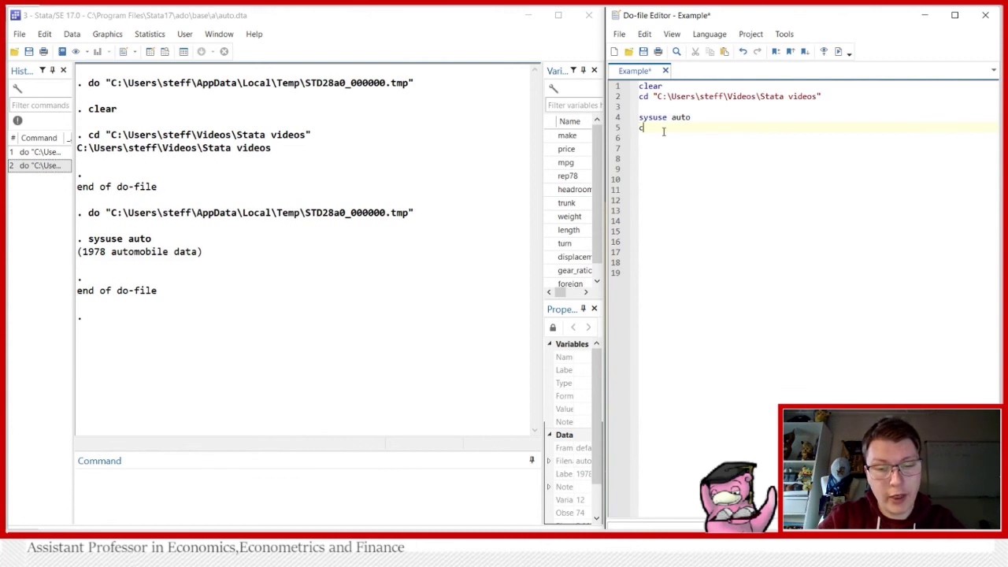
{"action": "left_click", "coordinate": [616, 129]}
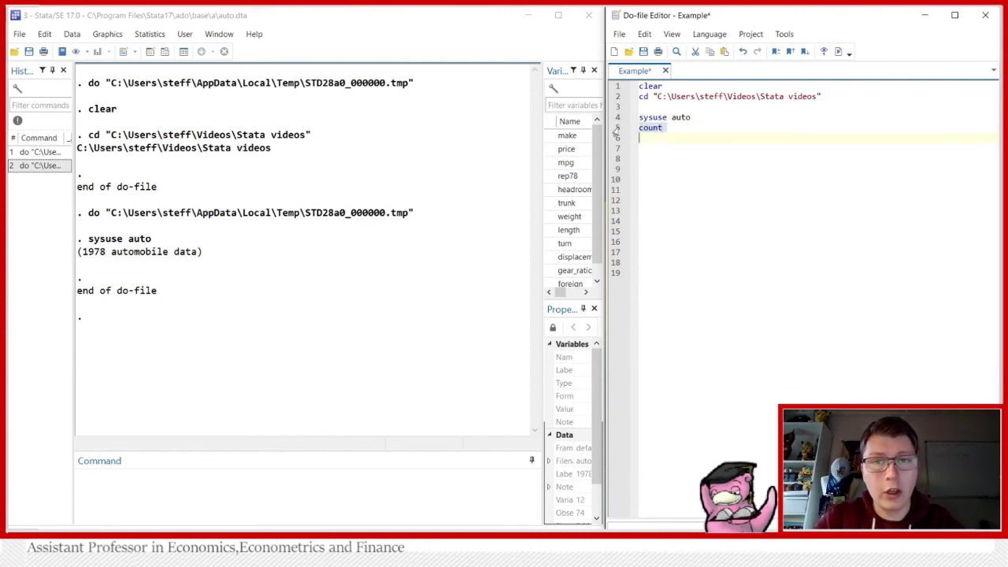
{"action": "left_click", "coordinate": [839, 51]}
Step: Add "sample 20" on line 6 and run only that command to keep a random 20 percent of observations
{"action": "left_click", "coordinate": [680, 129]}
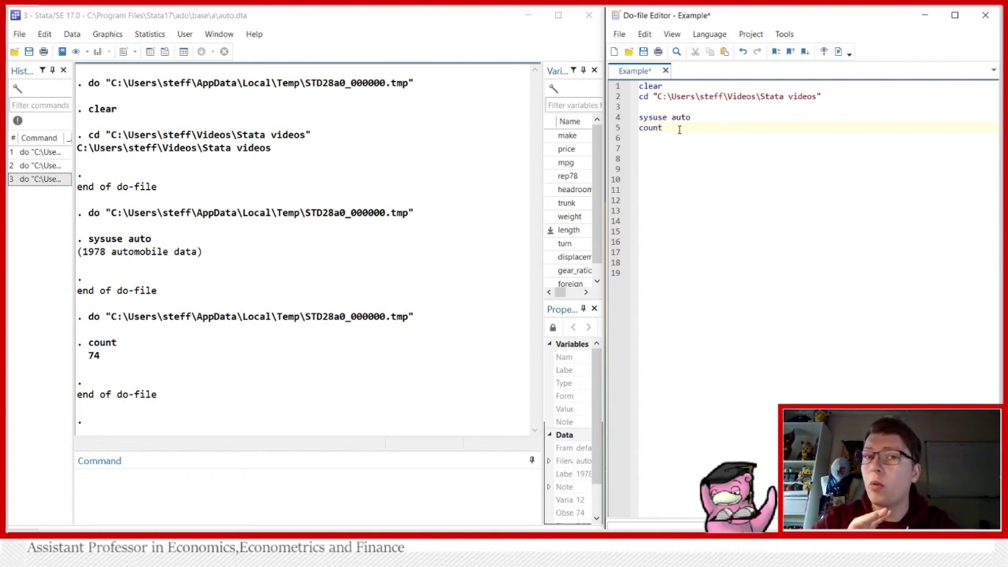
{"action": "key", "text": "Return"}
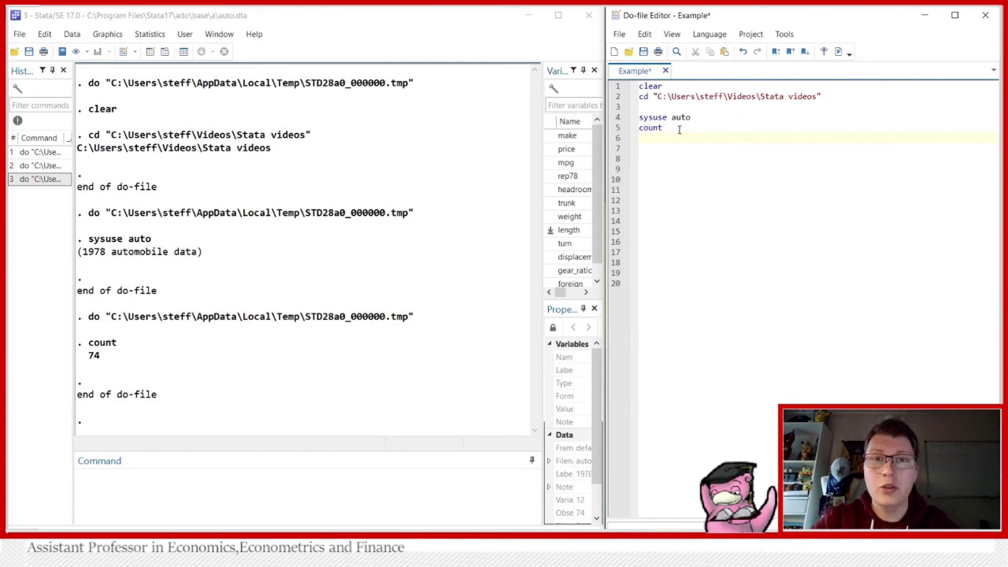
{"action": "type", "text": "sample "}
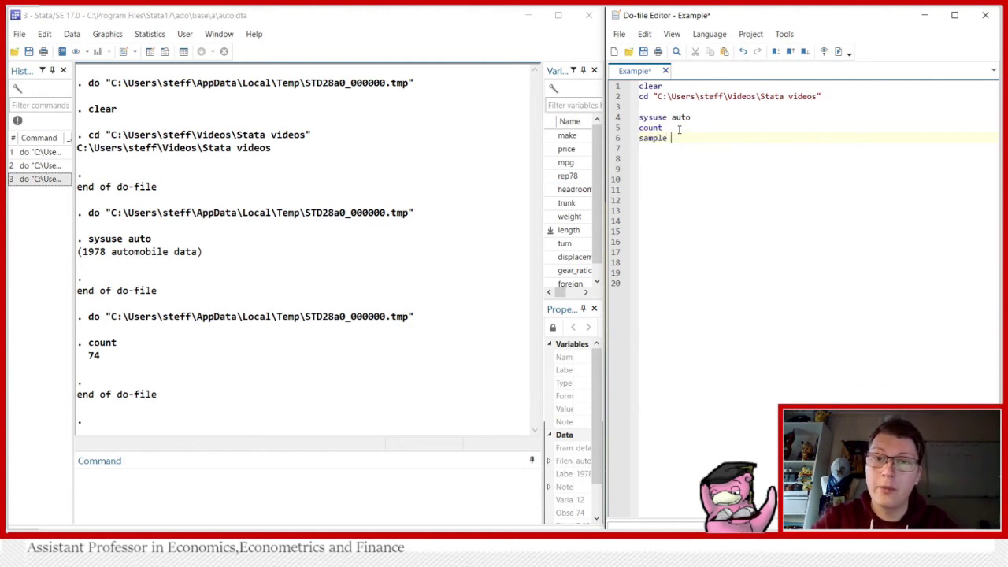
{"action": "type", "text": "20"}
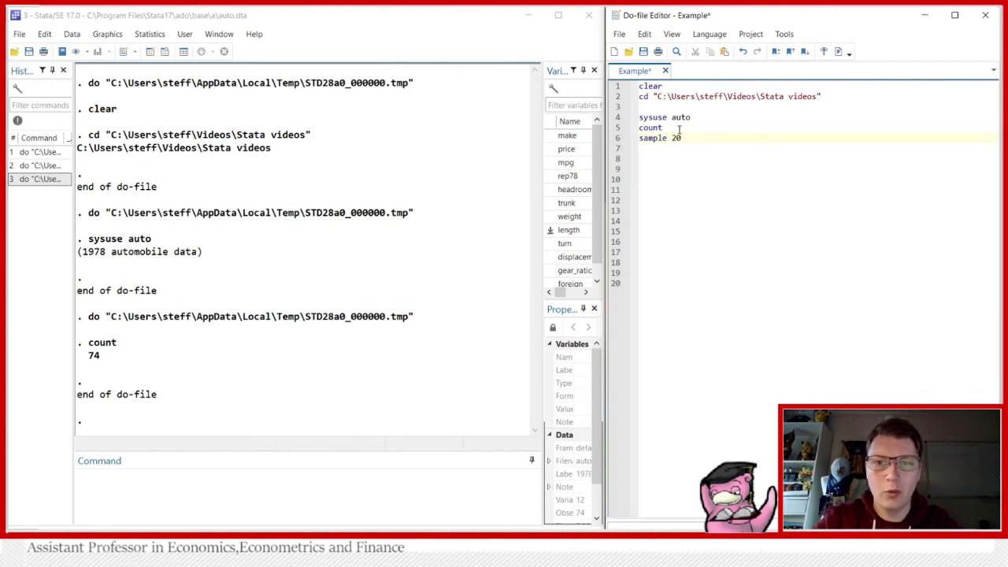
{"action": "left_click", "coordinate": [614, 139]}
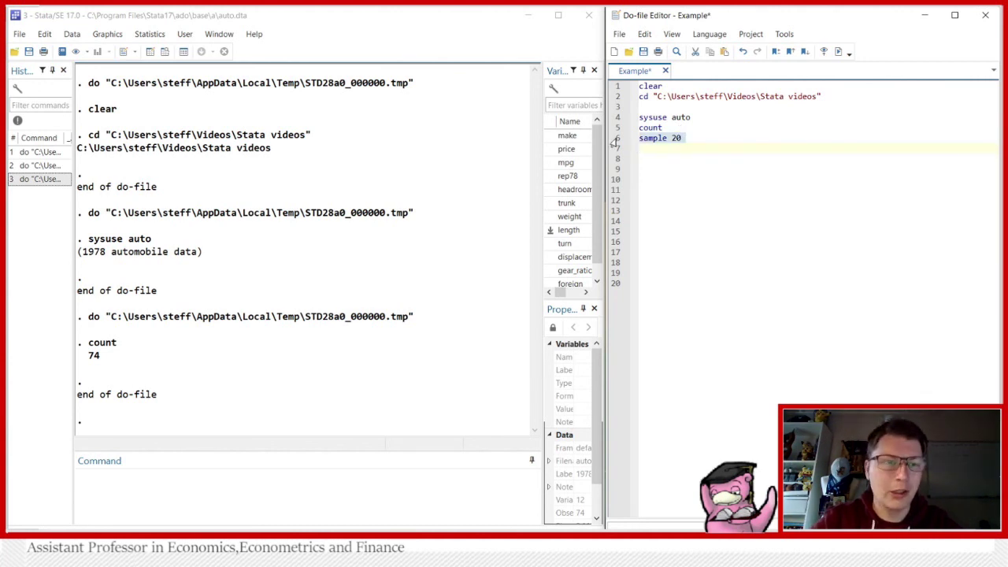
{"action": "left_click_drag", "start_coordinate": [640, 140], "coordinate": [681, 140]}
{"action": "left_click", "coordinate": [839, 51]}
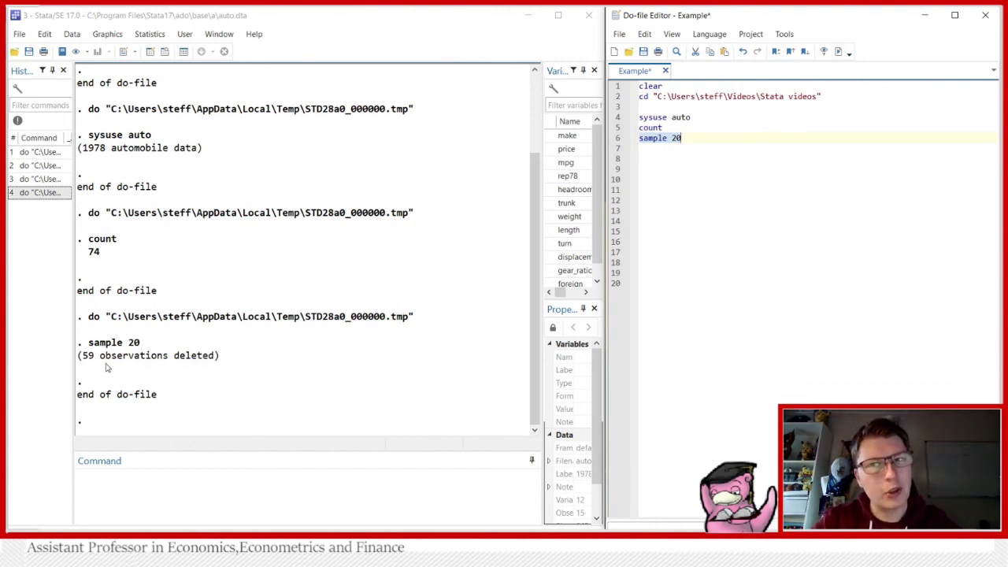
Step: Add another "count" below "sample 20" and run it to count the remaining observations
{"action": "left_click", "coordinate": [686, 138]}
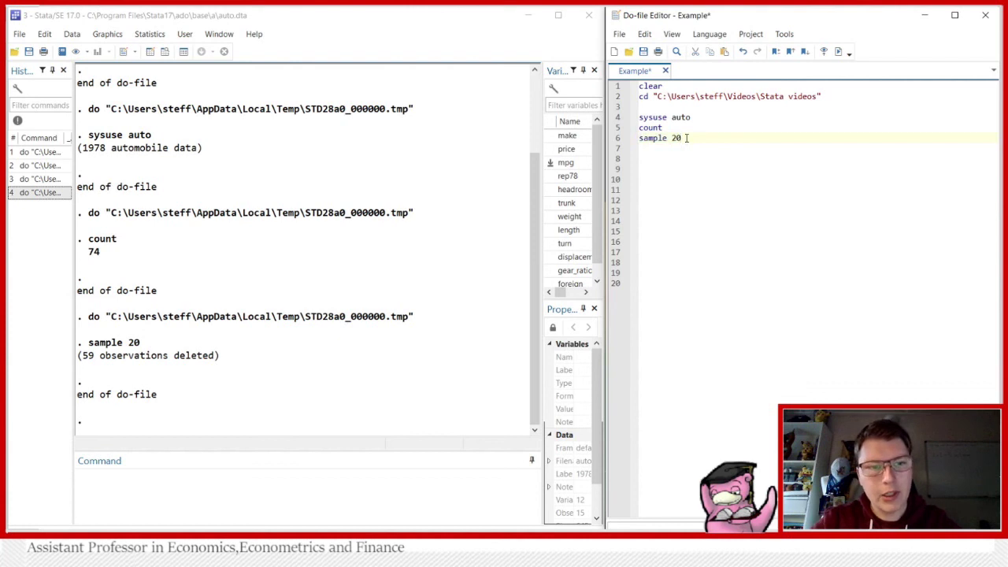
{"action": "key", "text": "Return"}
{"action": "type", "text": "count"}
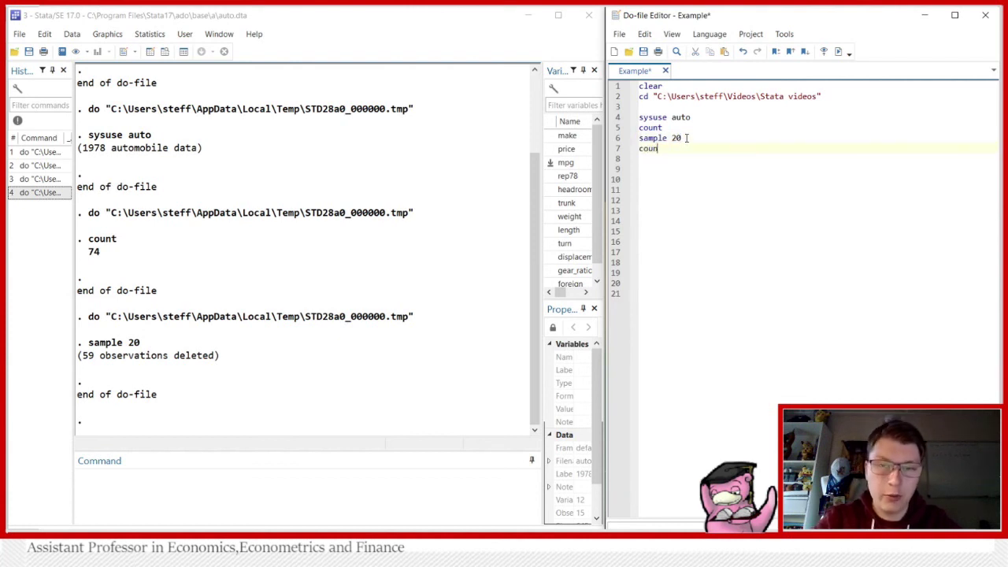
{"action": "left_click", "coordinate": [611, 148]}
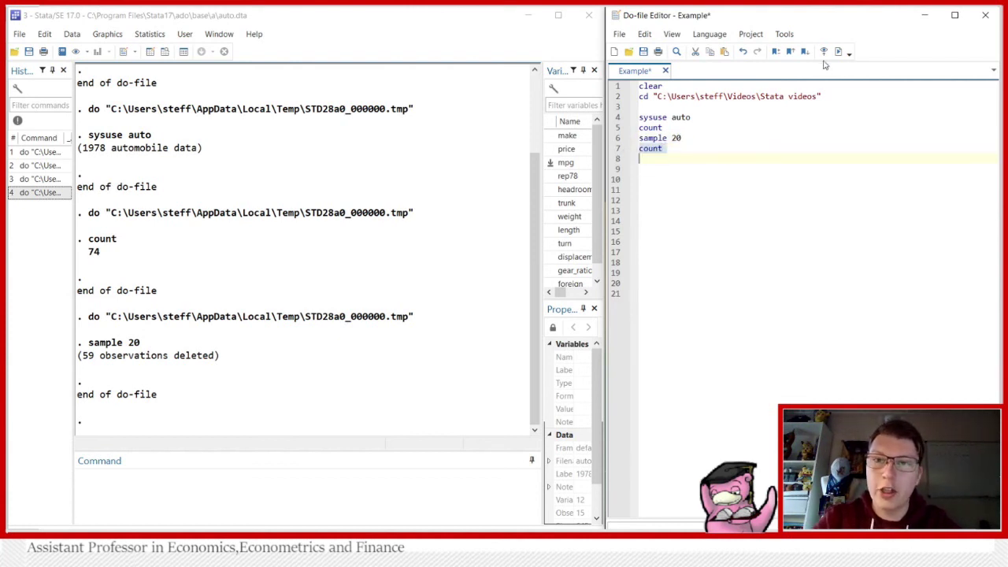
{"action": "left_click", "coordinate": [838, 52]}
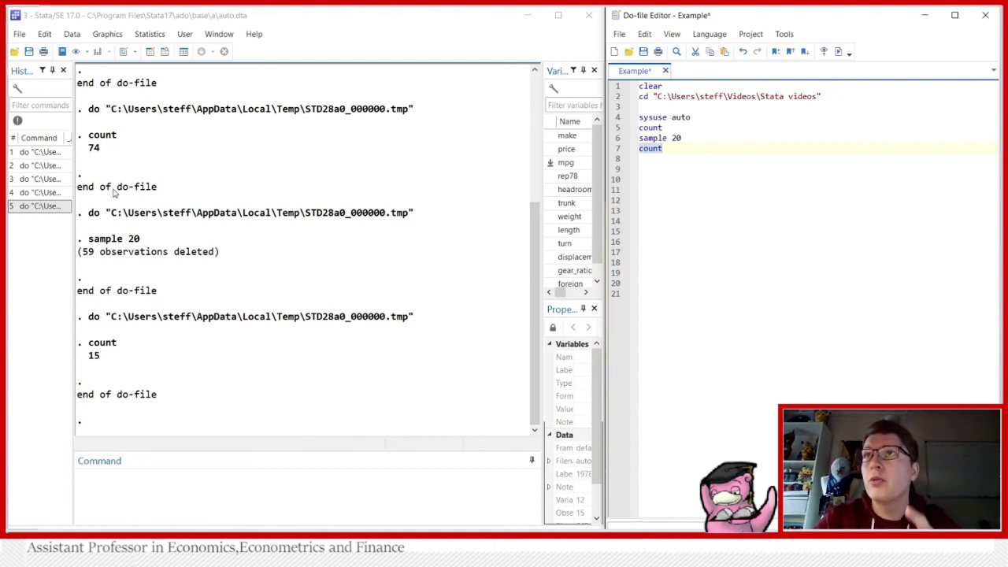
Step: Browse the sampled auto data to check which observations remain, and put the data window away
{"action": "left_click", "coordinate": [165, 52]}
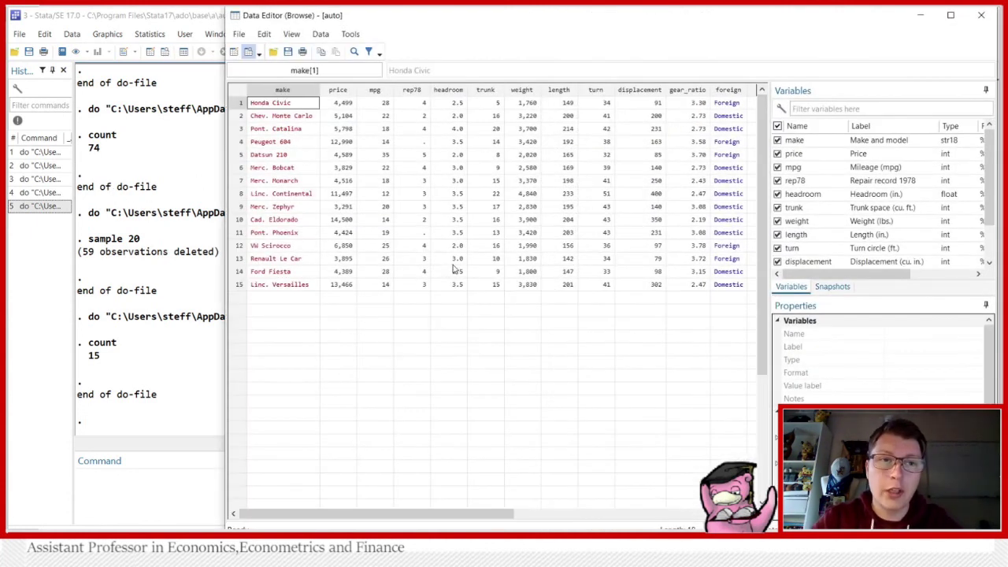
{"action": "left_click_drag", "start_coordinate": [401, 512], "coordinate": [360, 520]}
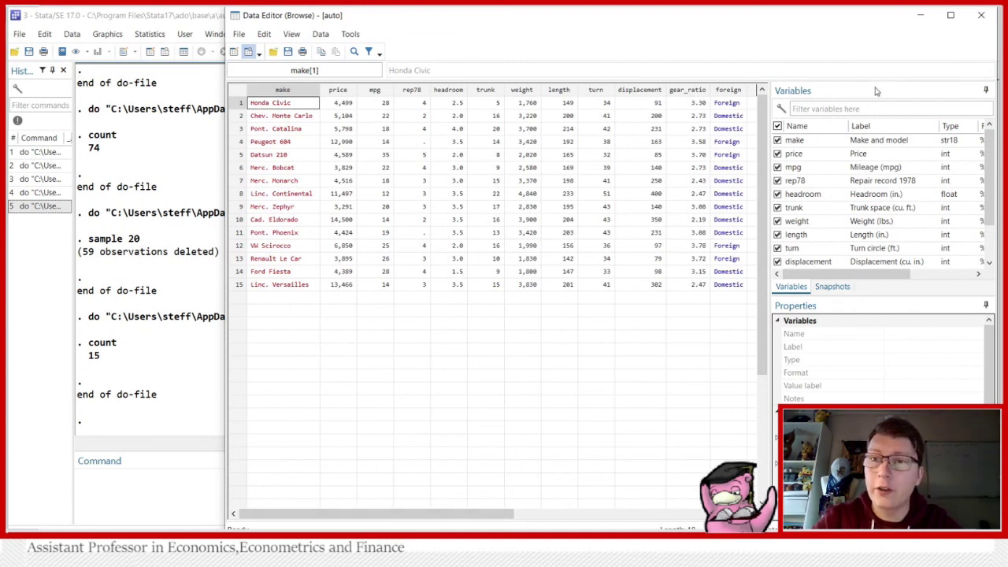
{"action": "left_click", "coordinate": [921, 15]}
Step: Leave a blank line, add "sysuse auto, clear" on line 9 and run it to reload the full dataset
{"action": "left_click", "coordinate": [666, 160]}
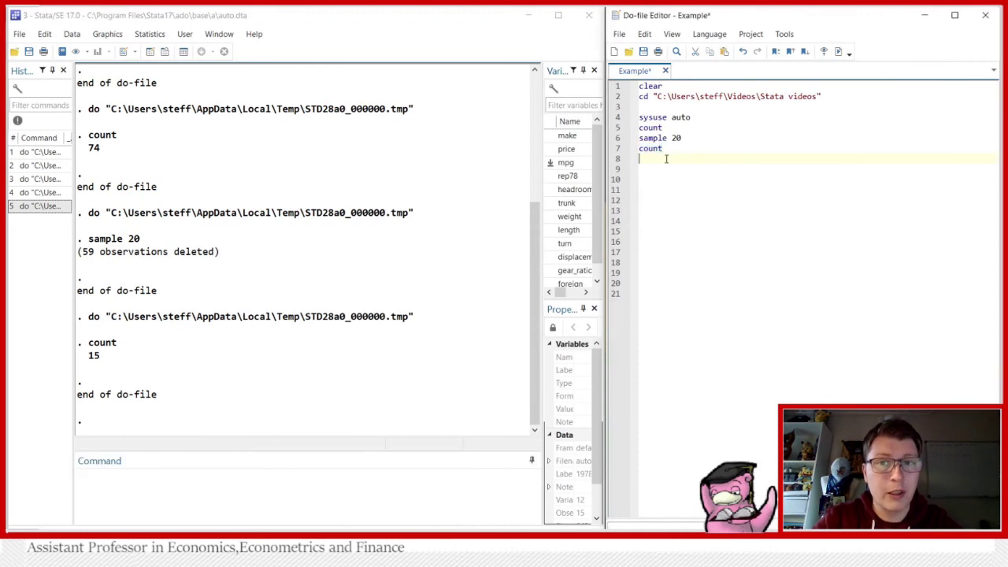
{"action": "key", "text": "Return"}
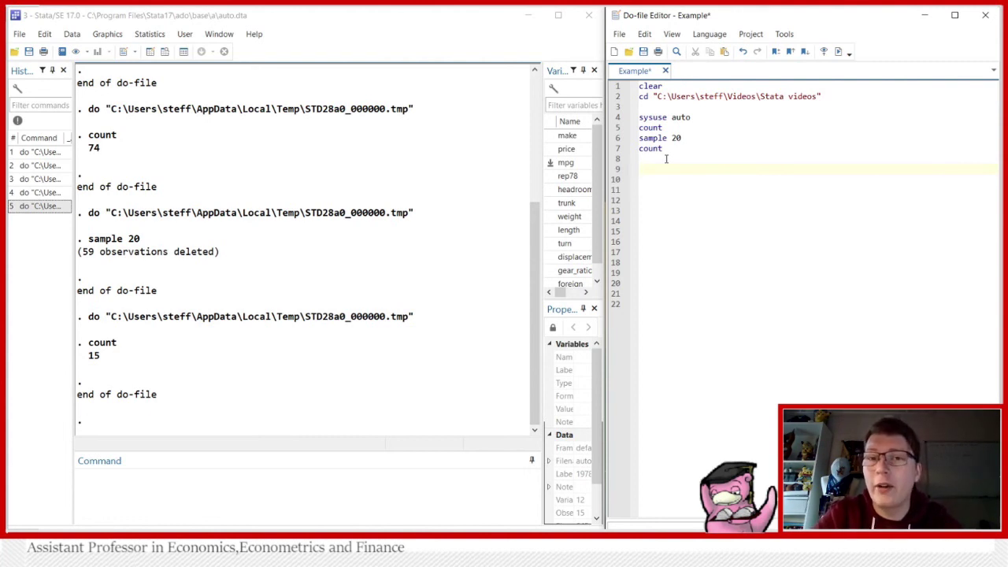
{"action": "type", "text": "sys"}
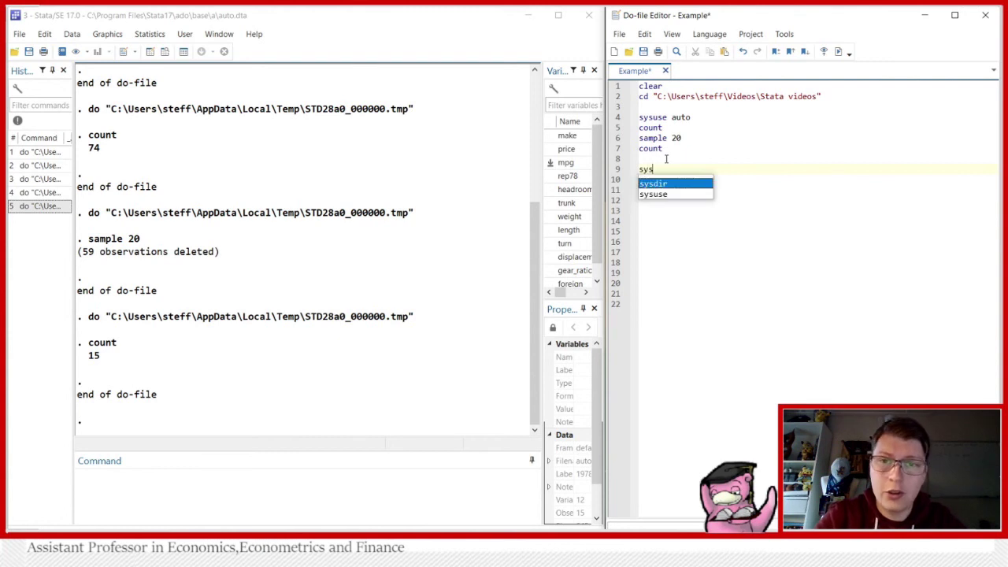
{"action": "type", "text": "use auto, cl"}
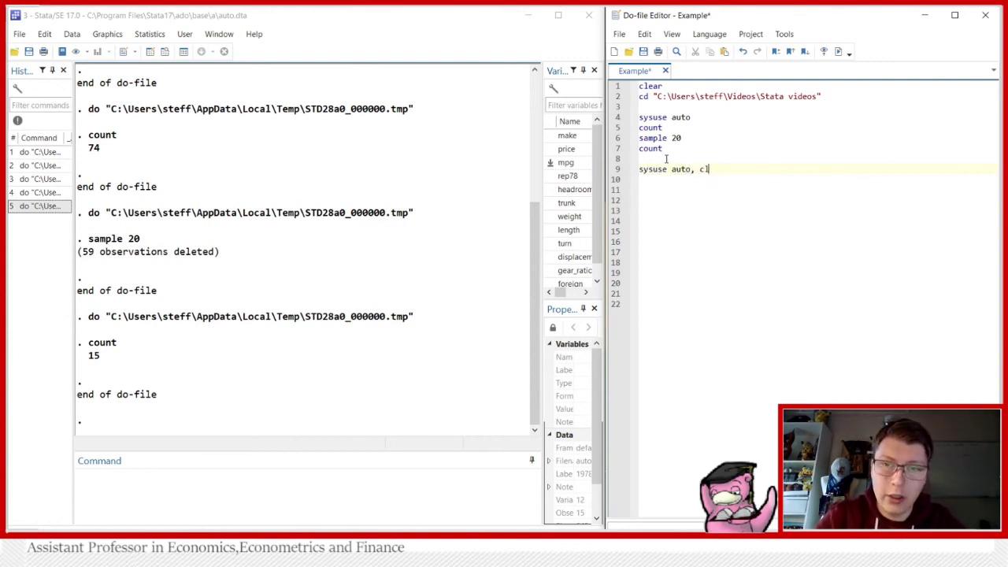
{"action": "type", "text": "ear"}
{"action": "key", "text": "Return"}
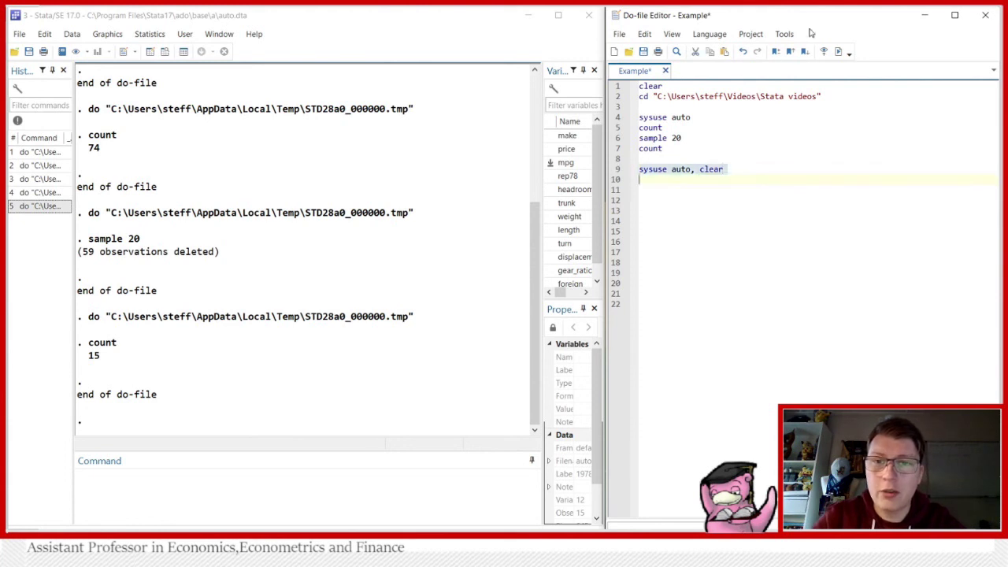
{"action": "left_click", "coordinate": [839, 51]}
Step: Add "count" below "sysuse auto, clear" and run it to check the reloaded dataset's size
{"action": "left_click", "coordinate": [658, 180]}
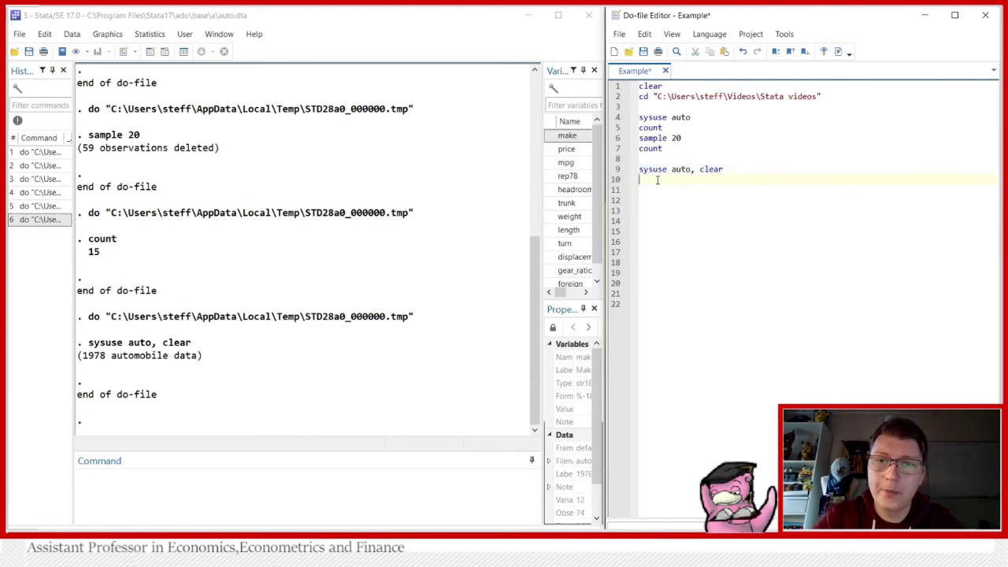
{"action": "type", "text": "count"}
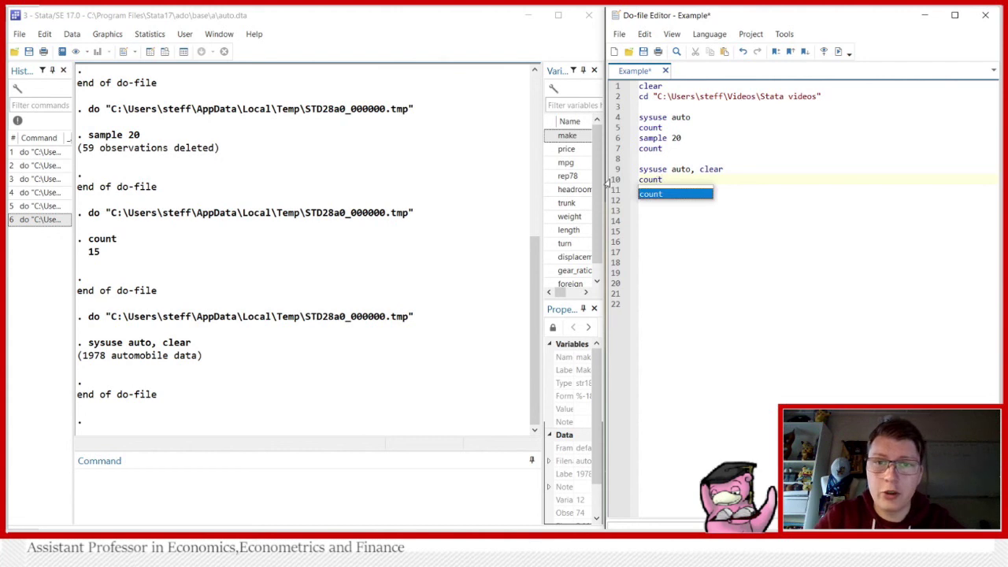
{"action": "key", "text": "Return"}
{"action": "left_click", "coordinate": [839, 51]}
Step: Add "sample 20, count" on line 11 and run it to keep exactly 20 random observations
{"action": "left_click", "coordinate": [669, 191]}
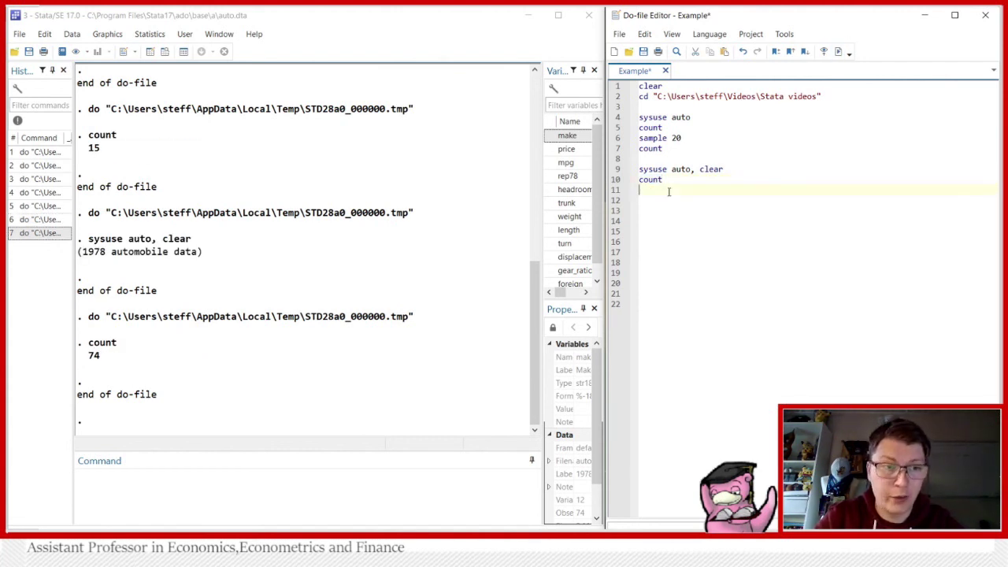
{"action": "type", "text": "sample"}
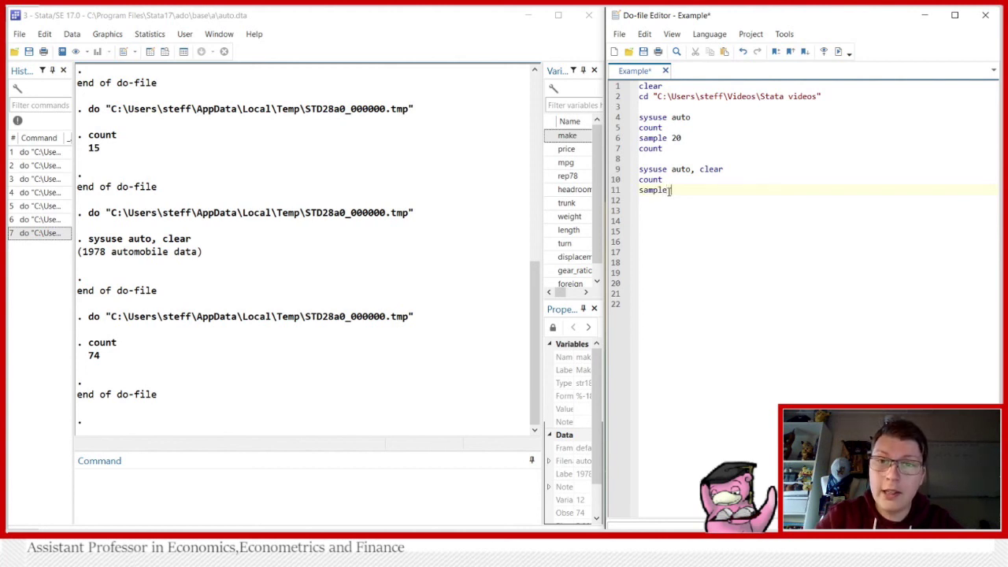
{"action": "type", "text": " 20, count"}
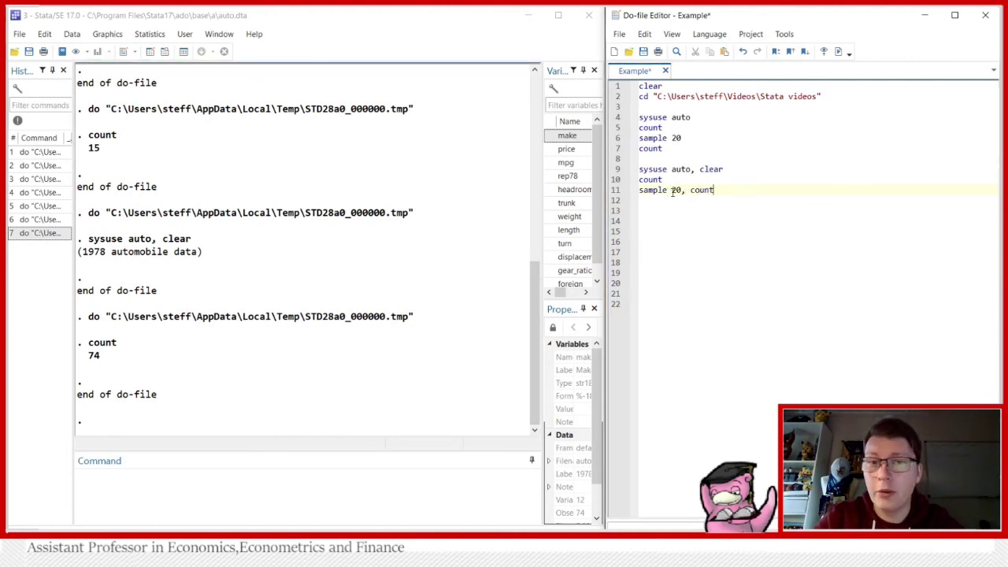
{"action": "double_click", "coordinate": [708, 191]}
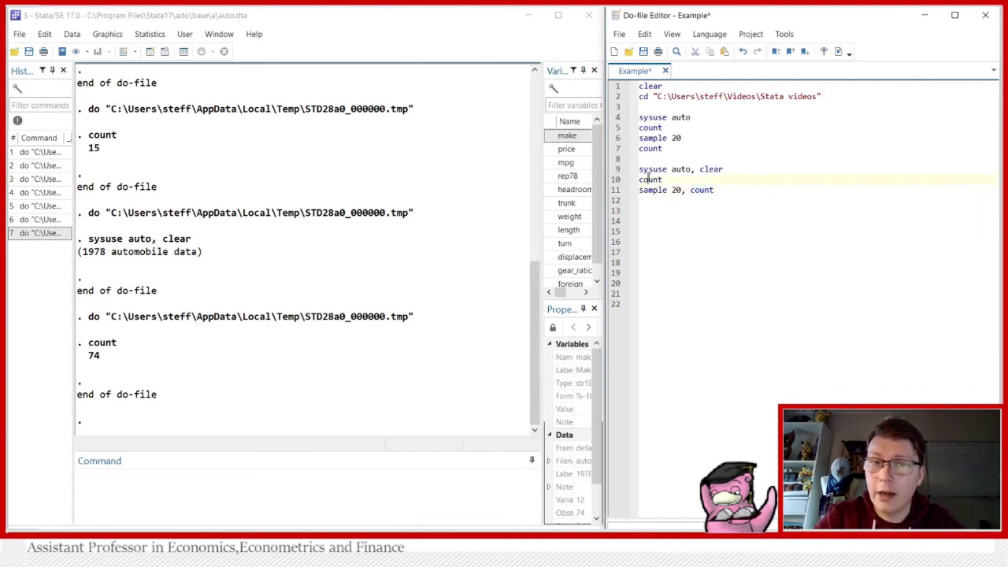
{"action": "left_click", "coordinate": [614, 192]}
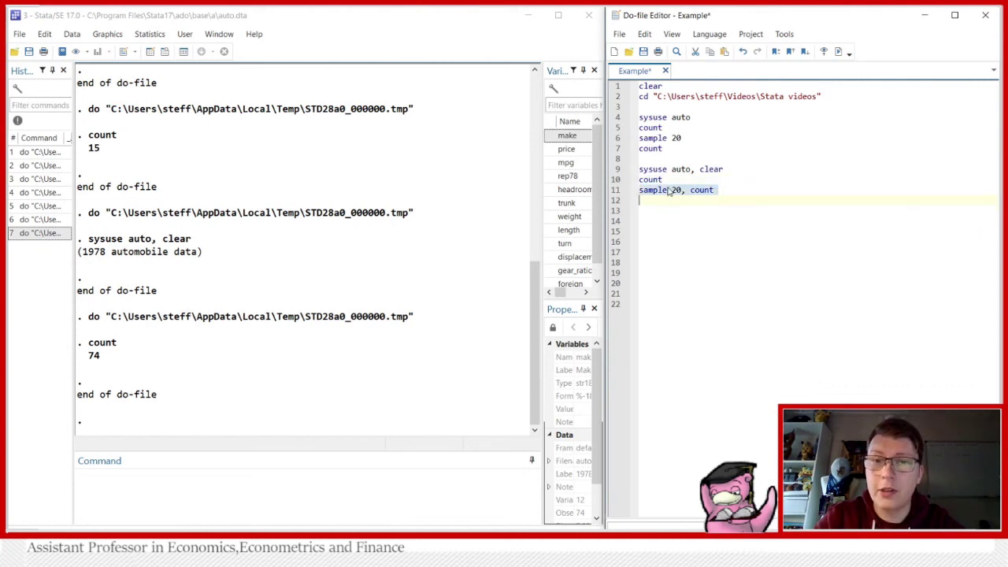
{"action": "left_click", "coordinate": [840, 52]}
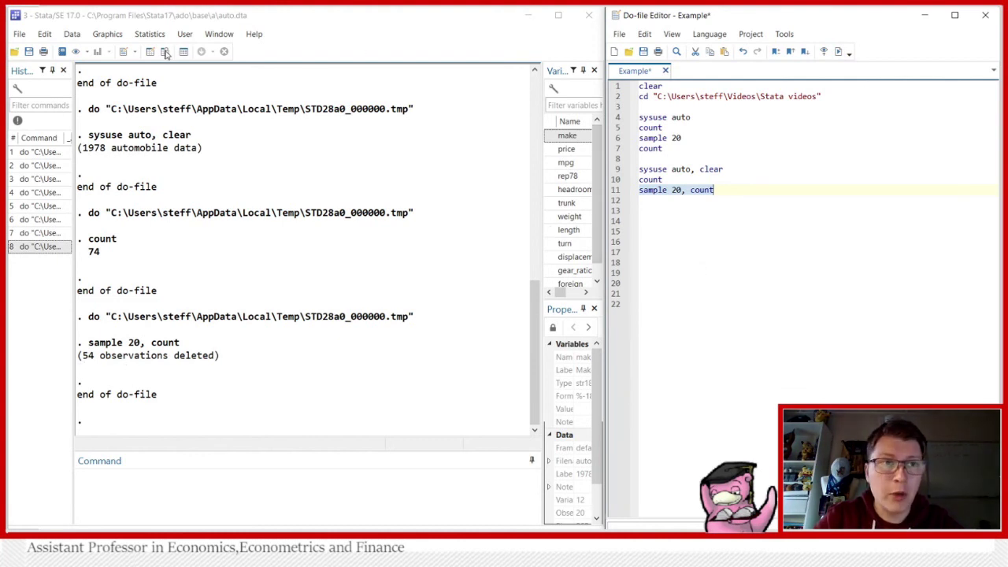
Step: Browse the data and check the make column from the first through the last sampled observation, and return to the main window
{"action": "left_click", "coordinate": [165, 52]}
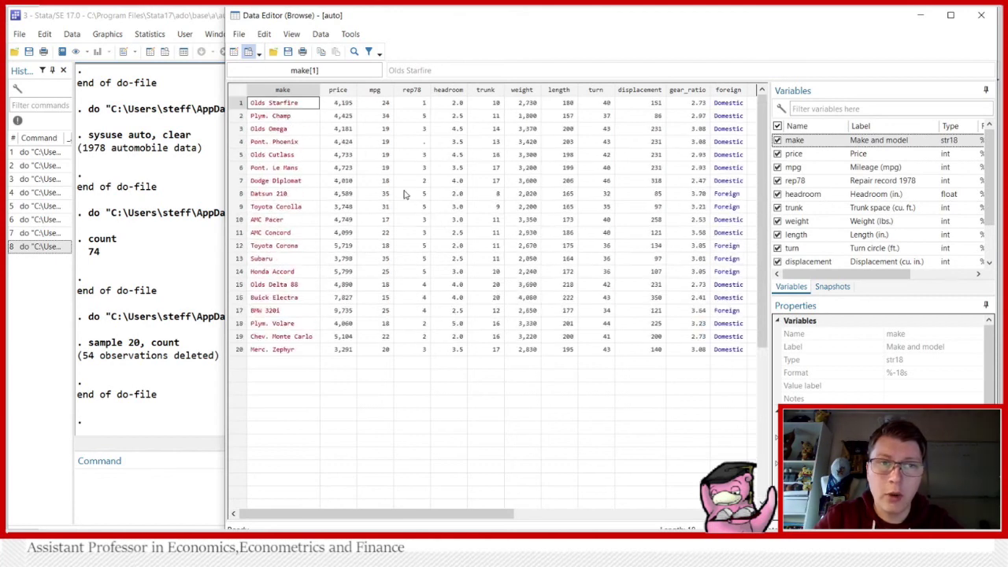
{"action": "left_click_drag", "start_coordinate": [293, 106], "coordinate": [282, 353]}
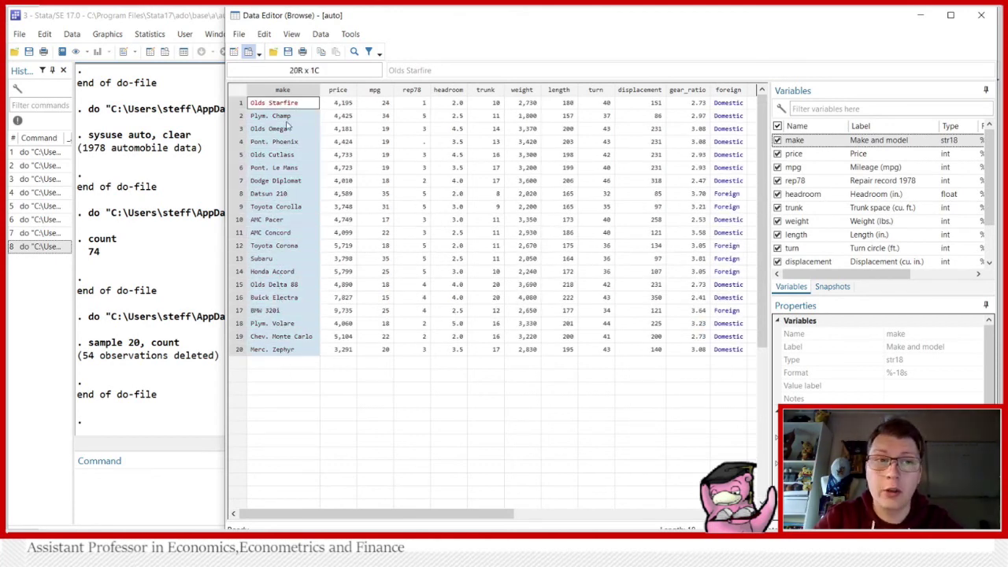
{"action": "left_click", "coordinate": [257, 353]}
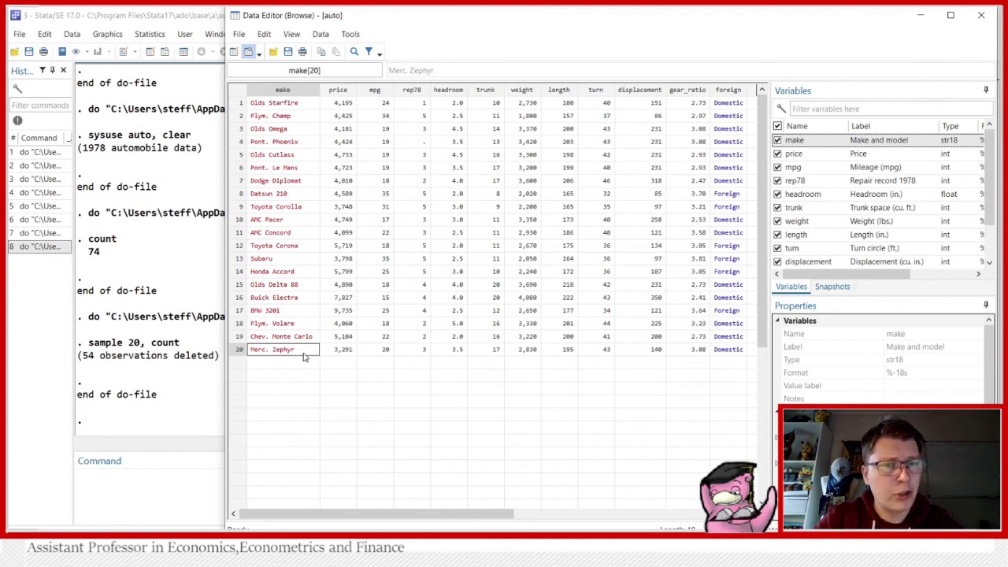
{"action": "key", "text": "ctrl+1"}
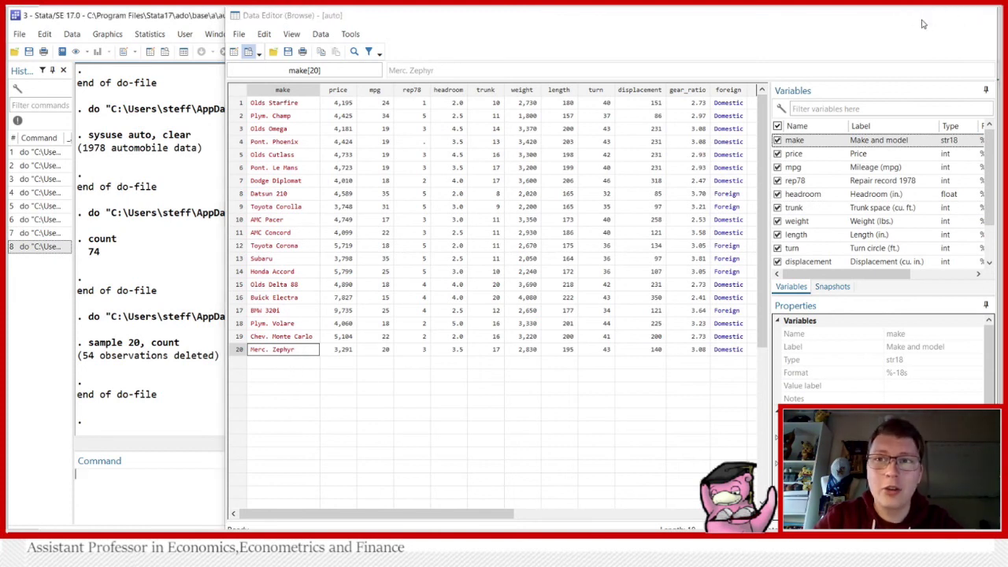
Step: Leave the data browser and copy "sysuse auto, clear" to line 13 of the do-file, keeping one blank line above it
{"action": "left_click", "coordinate": [924, 24]}
{"action": "left_click", "coordinate": [674, 206]}
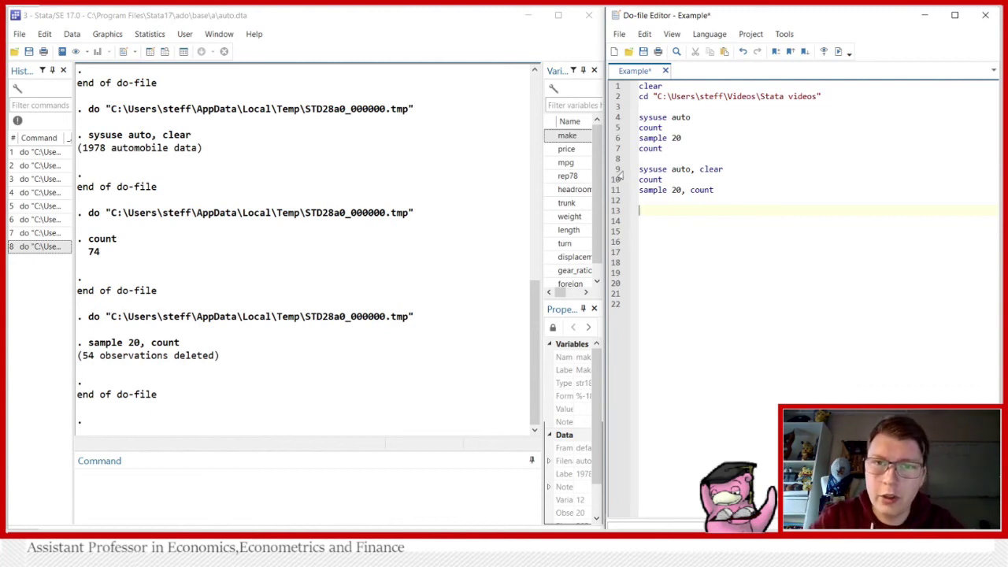
{"action": "left_click", "coordinate": [619, 171]}
{"action": "key", "text": "ctrl+c"}
{"action": "left_click", "coordinate": [651, 217]}
{"action": "key", "text": "ctrl+v"}
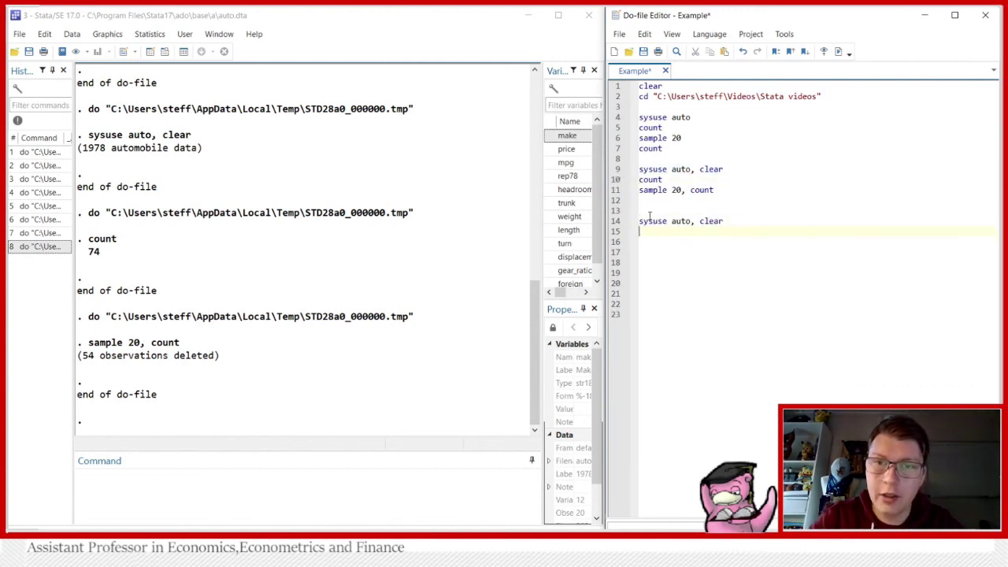
{"action": "left_click", "coordinate": [650, 218]}
{"action": "key", "text": "Delete"}
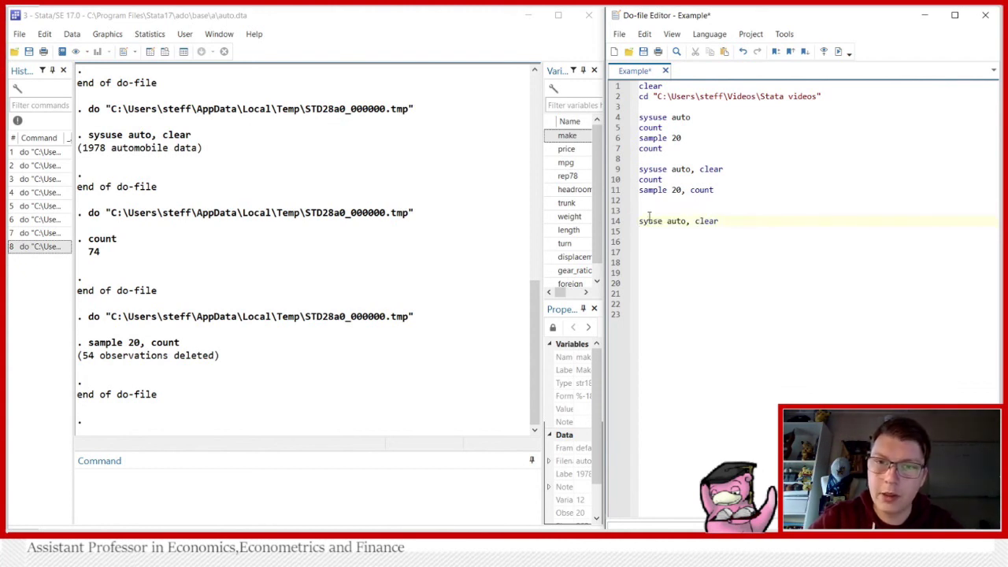
{"action": "type", "text": "u"}
{"action": "left_click", "coordinate": [656, 212]}
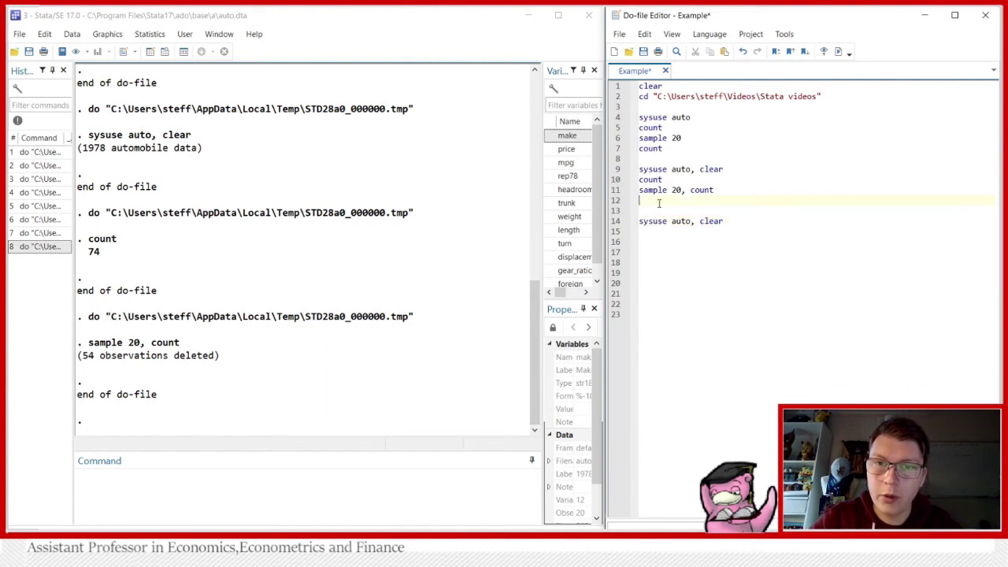
{"action": "key", "text": "Delete"}
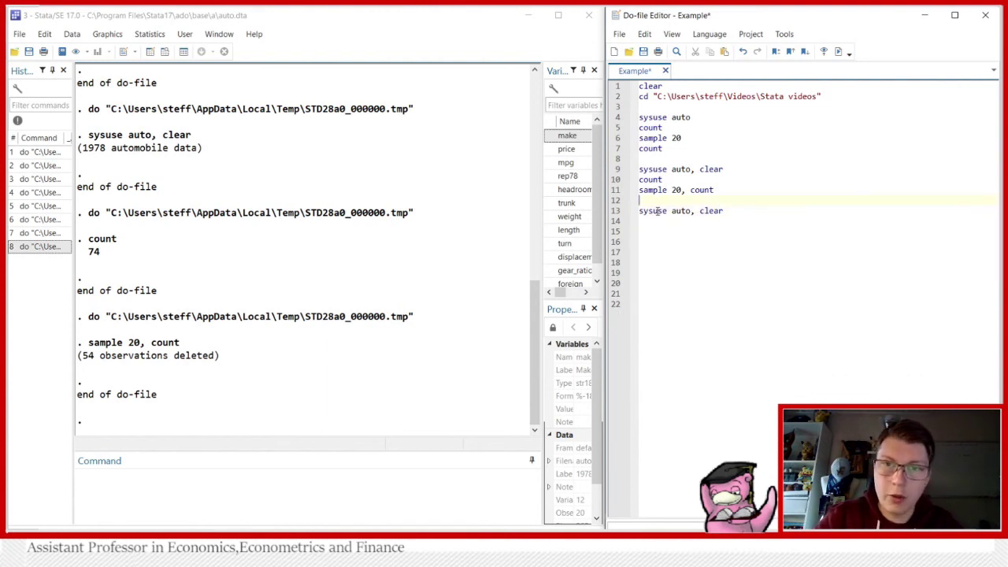
{"action": "key", "text": "Down"}
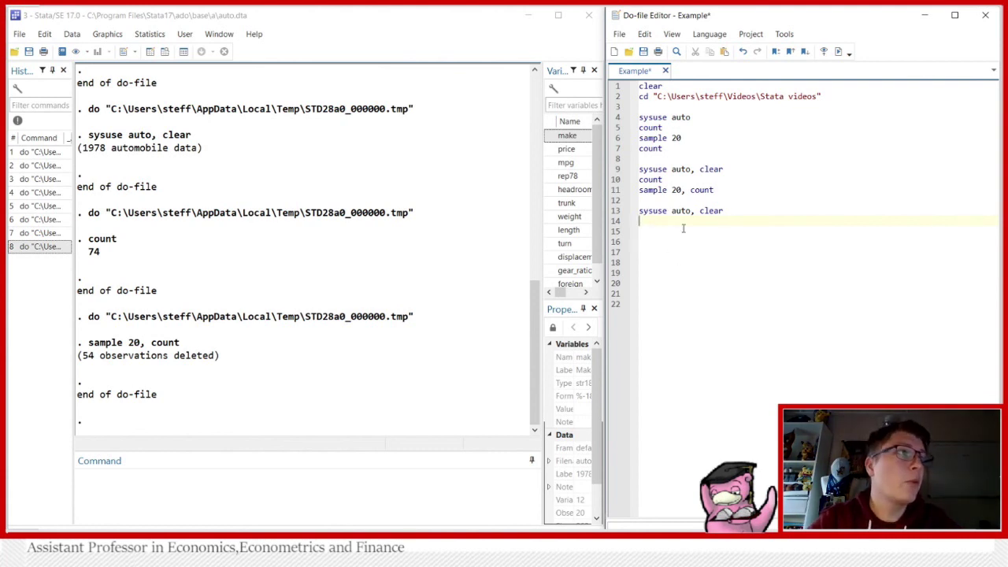
Step: Add "sort foreign" on line 14 and run lines 13 and 14 to reload and sort the dataset
{"action": "type", "text": "sort fo"}
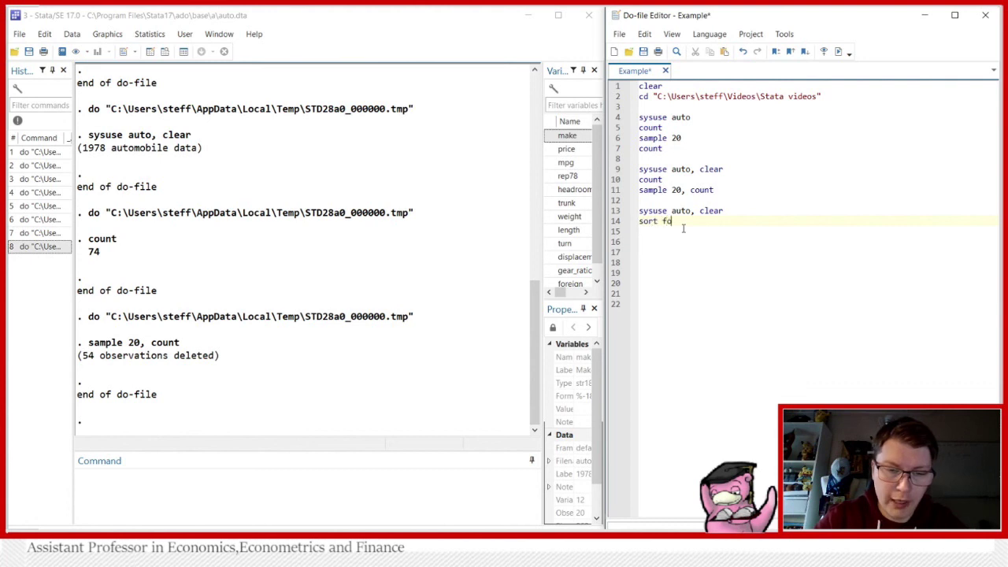
{"action": "type", "text": "reign"}
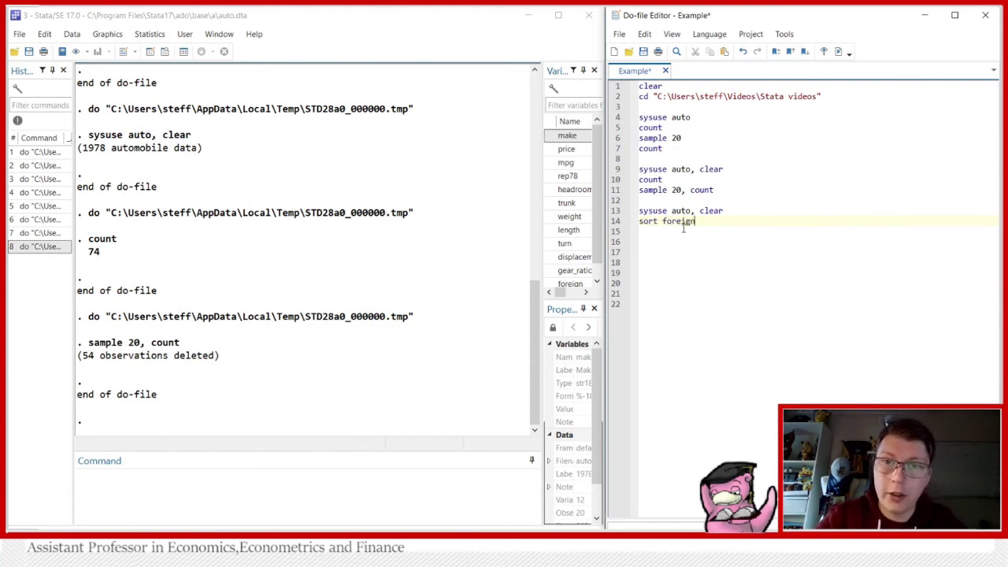
{"action": "left_click", "coordinate": [611, 223]}
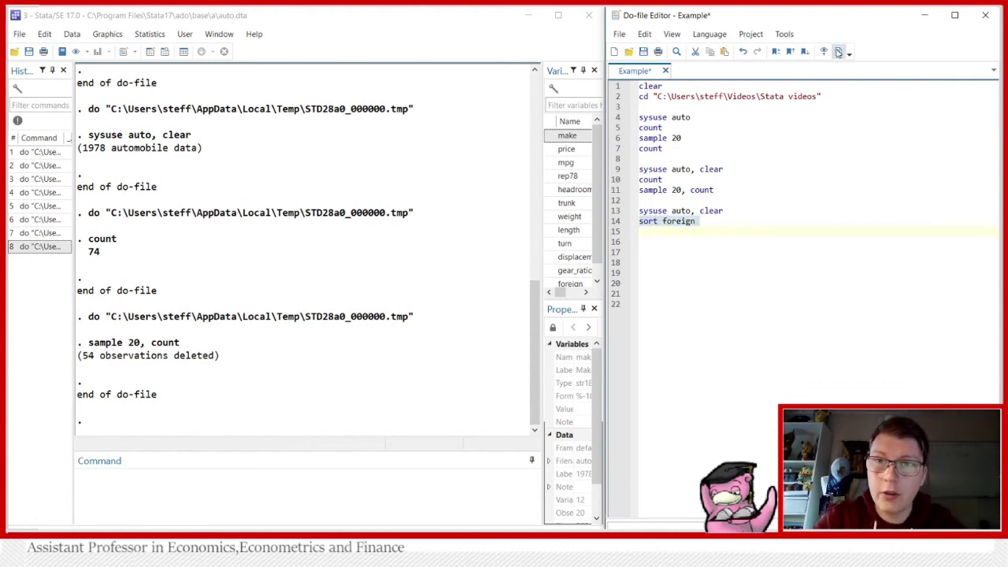
{"action": "left_click_drag", "start_coordinate": [697, 221], "coordinate": [632, 211]}
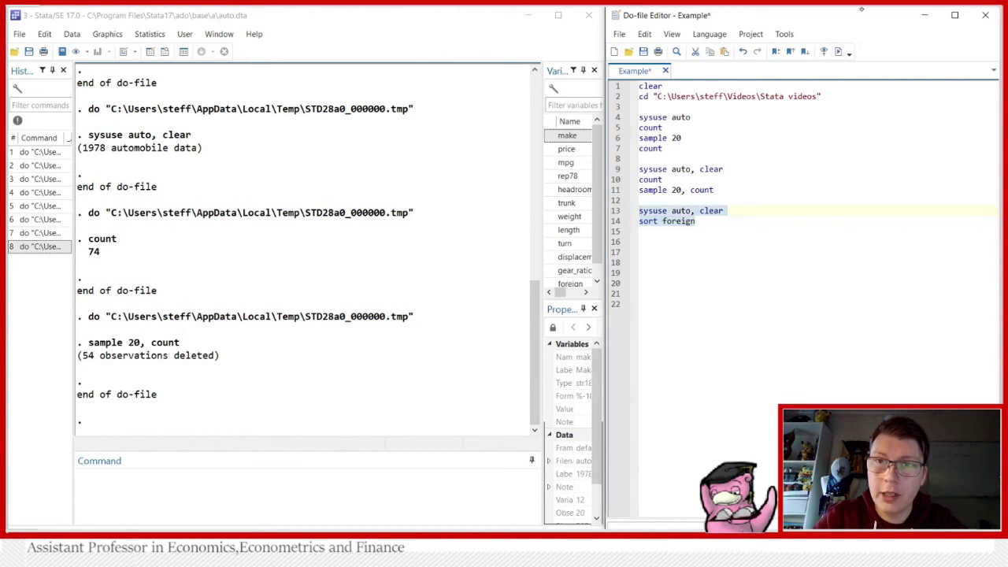
{"action": "left_click", "coordinate": [839, 51]}
Step: Add "by foreign: count" on line 15 and run it to count domestic and foreign cars separately
{"action": "left_click", "coordinate": [655, 229]}
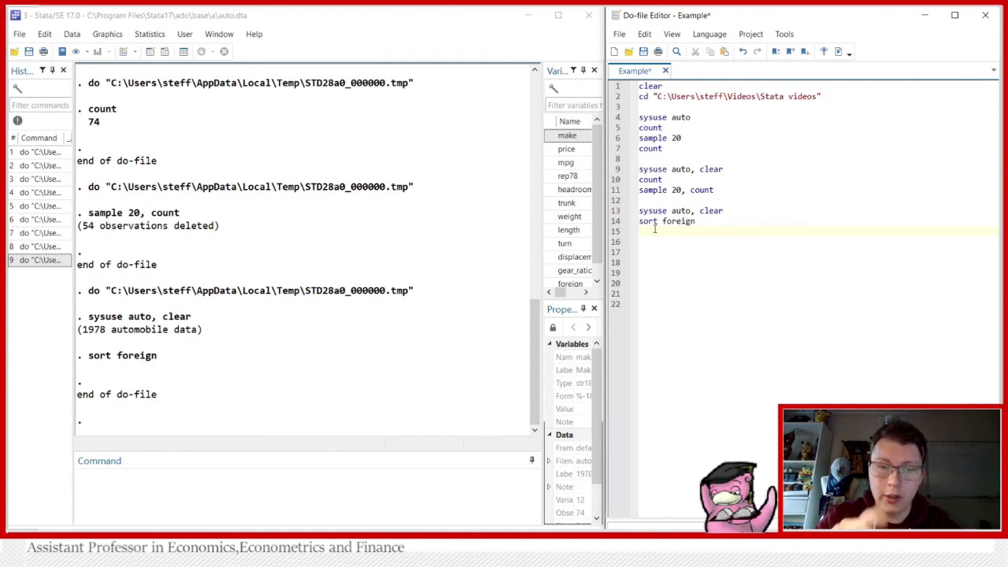
{"action": "type", "text": "by foreig"}
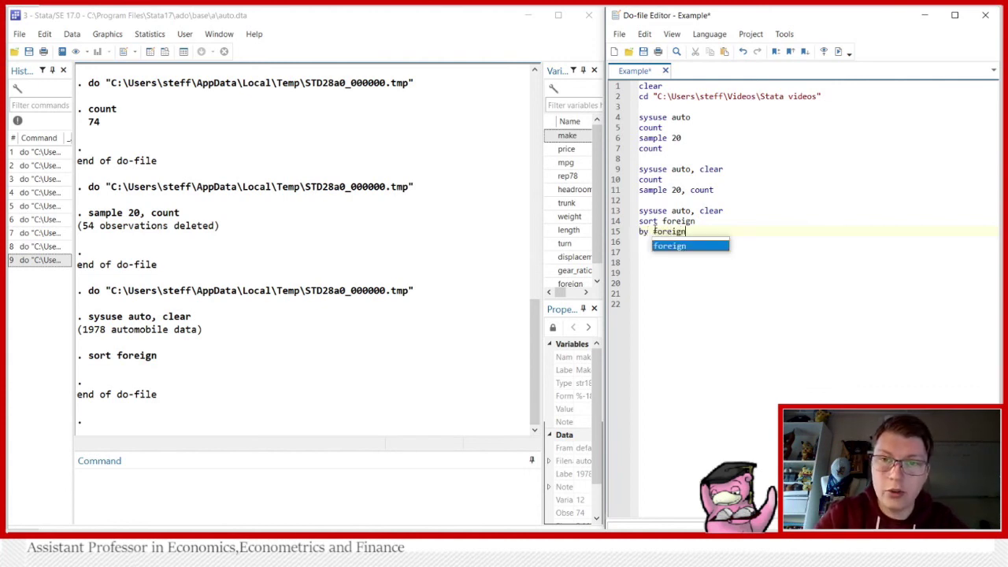
{"action": "type", "text": "n"}
{"action": "key", "text": "Escape"}
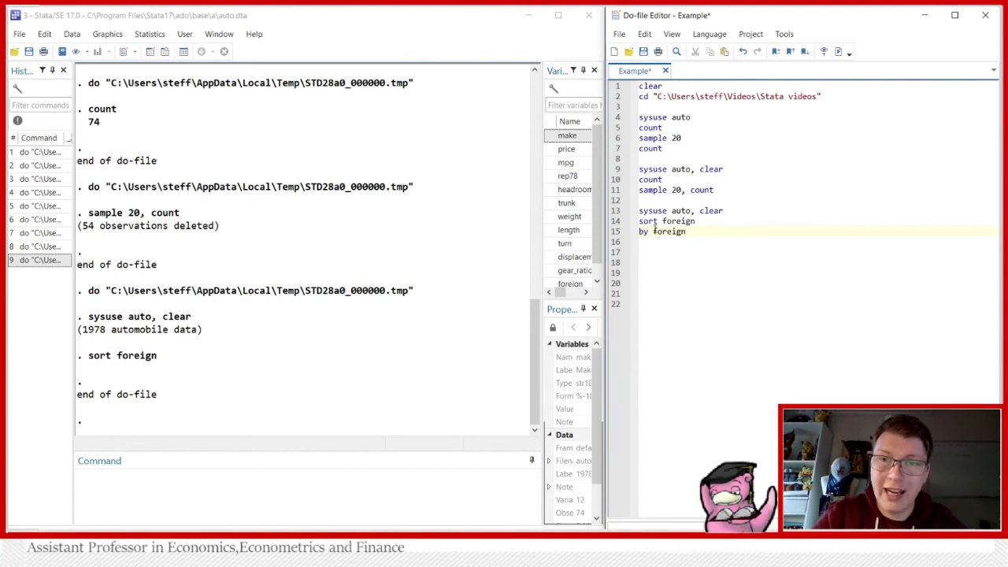
{"action": "type", "text": ": "}
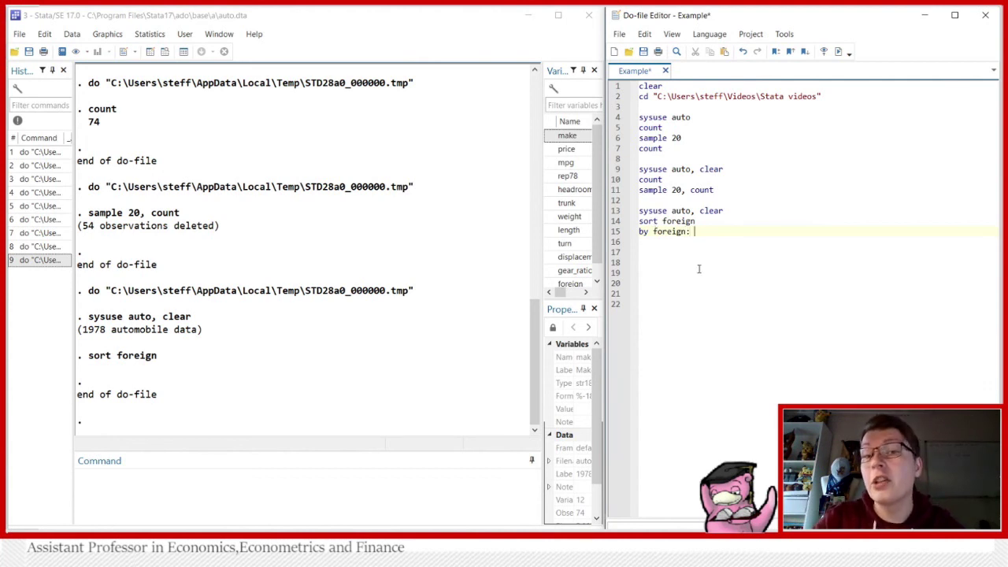
{"action": "type", "text": "count"}
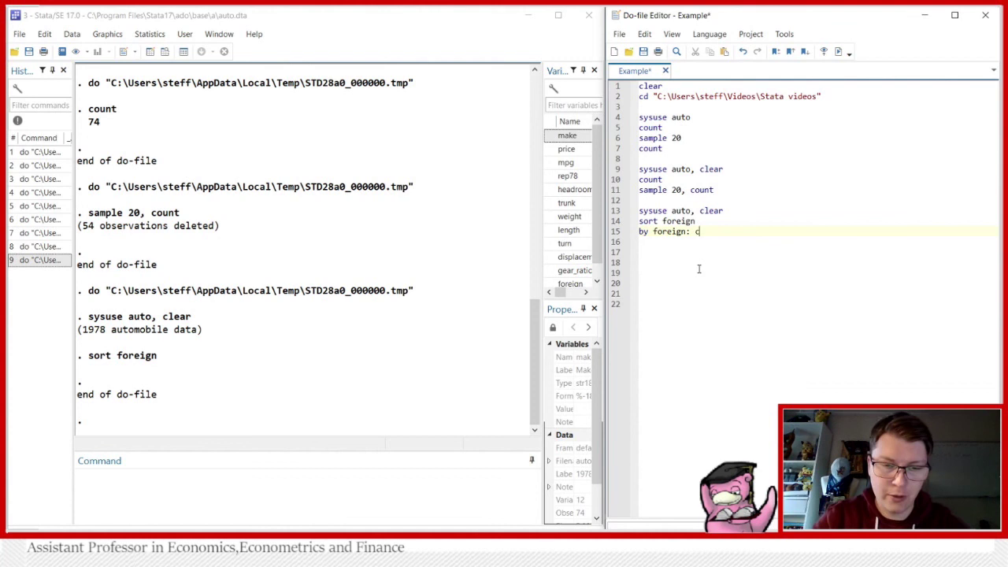
{"action": "left_click", "coordinate": [613, 235]}
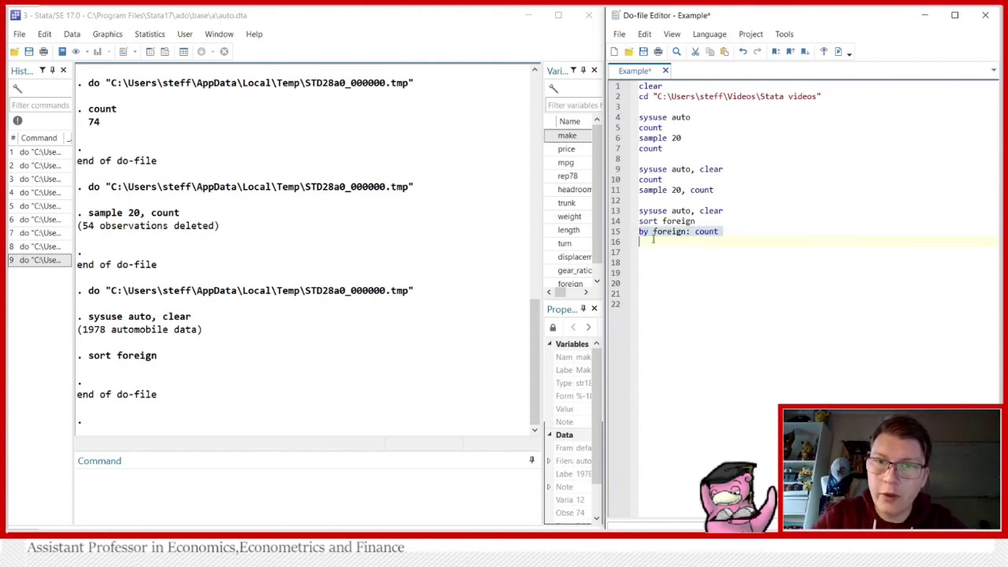
{"action": "left_click", "coordinate": [838, 51]}
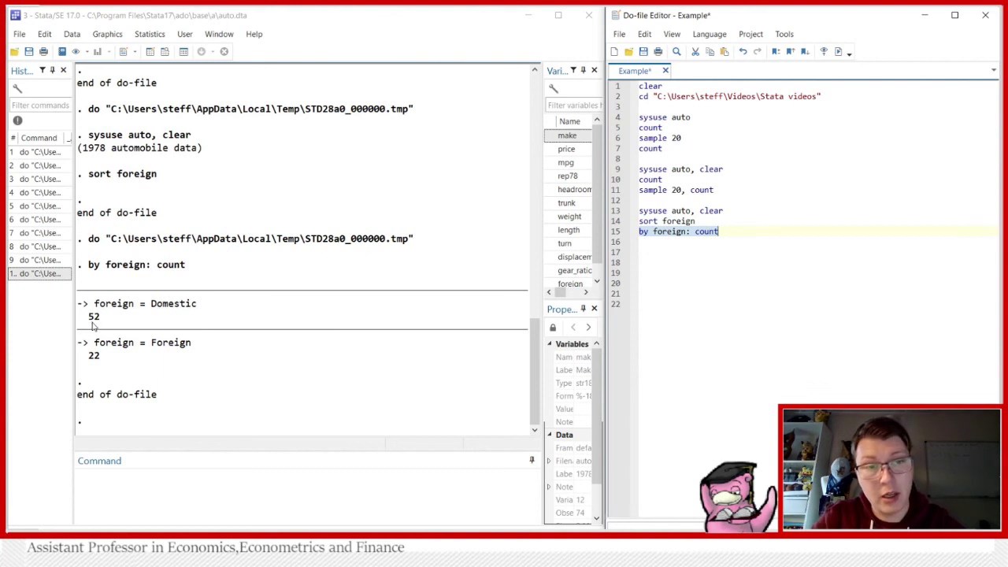
Step: Add "by foreign: sample 20" on line 16 and run it to draw a 20 percent sample within each group
{"action": "left_click", "coordinate": [661, 245]}
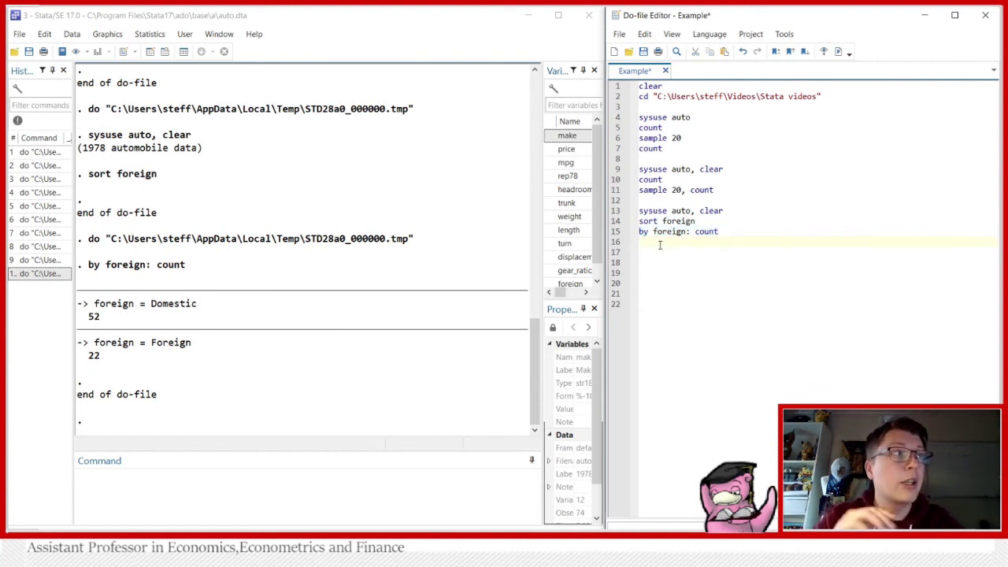
{"action": "type", "text": "by "}
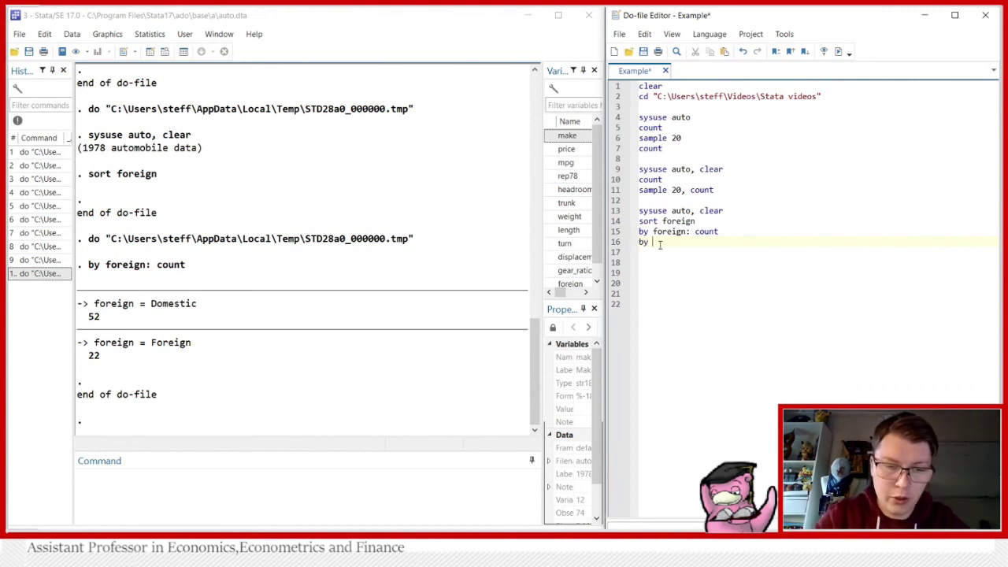
{"action": "type", "text": "foreign: sample 20"}
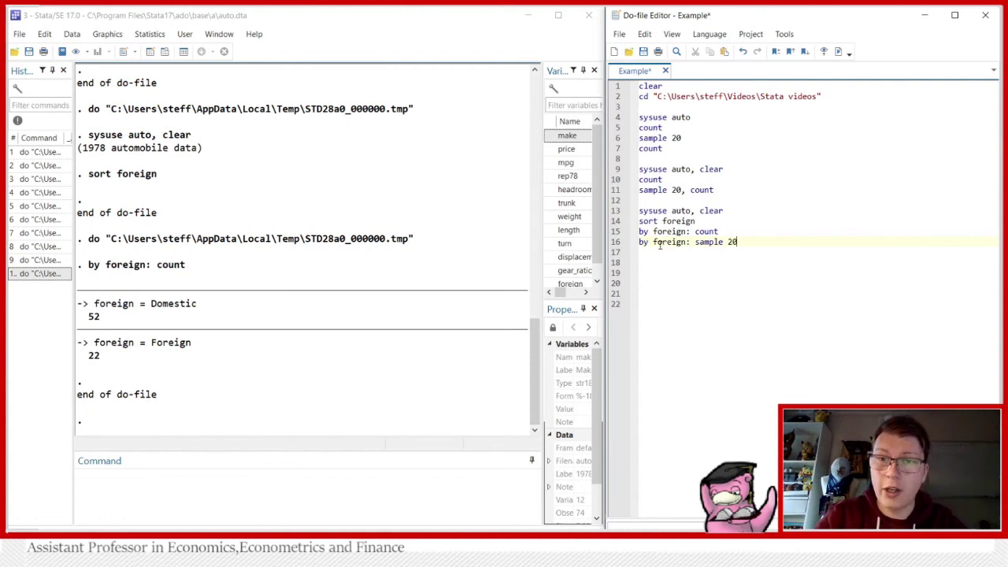
{"action": "left_click", "coordinate": [616, 247]}
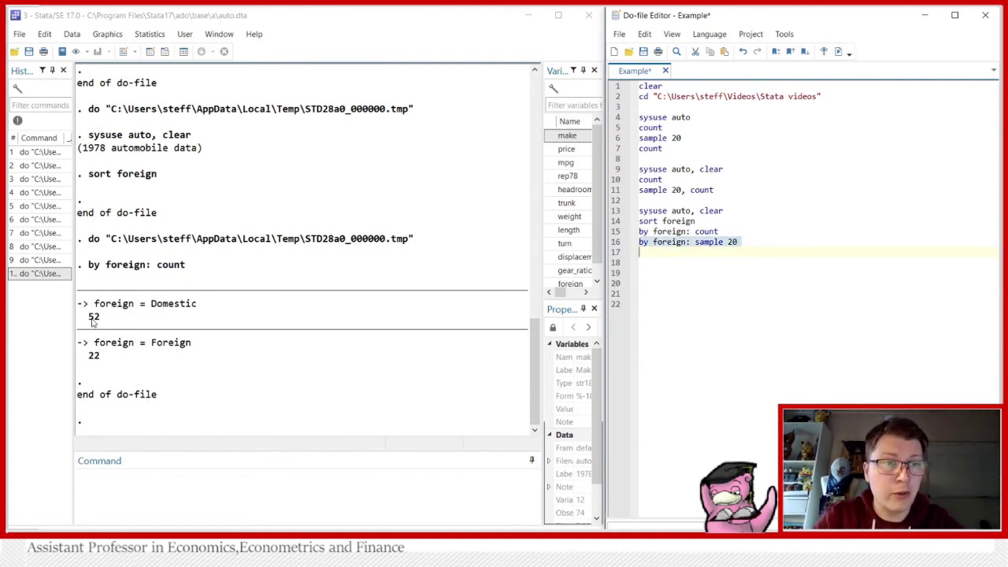
{"action": "left_click", "coordinate": [840, 51]}
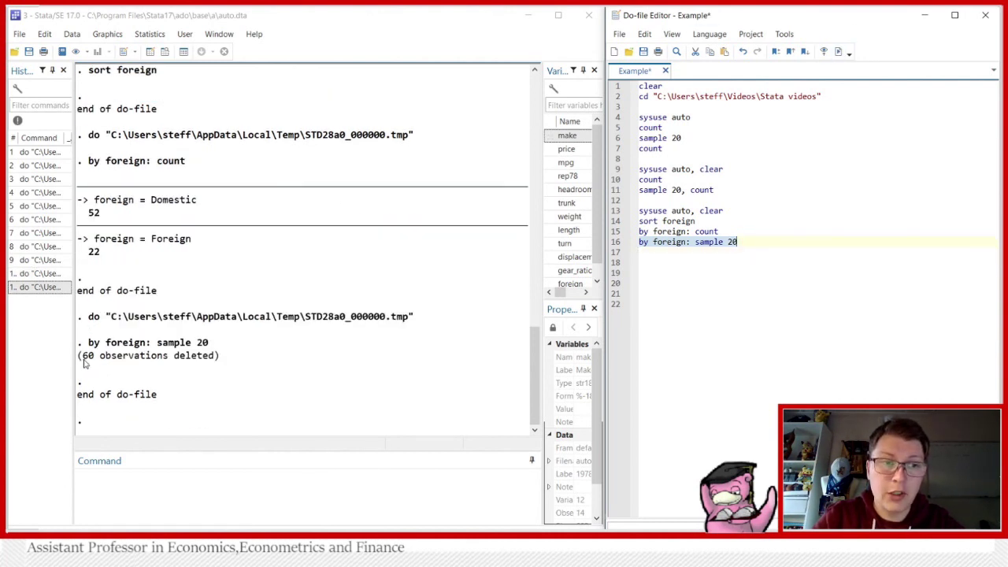
Step: Copy "by foreign: count" to line 17, run it and compare the group counts before and after sampling
{"action": "left_click", "coordinate": [616, 231]}
{"action": "key", "text": "ctrl+c"}
{"action": "left_click", "coordinate": [652, 252]}
{"action": "key", "text": "ctrl+v"}
{"action": "left_click", "coordinate": [617, 252]}
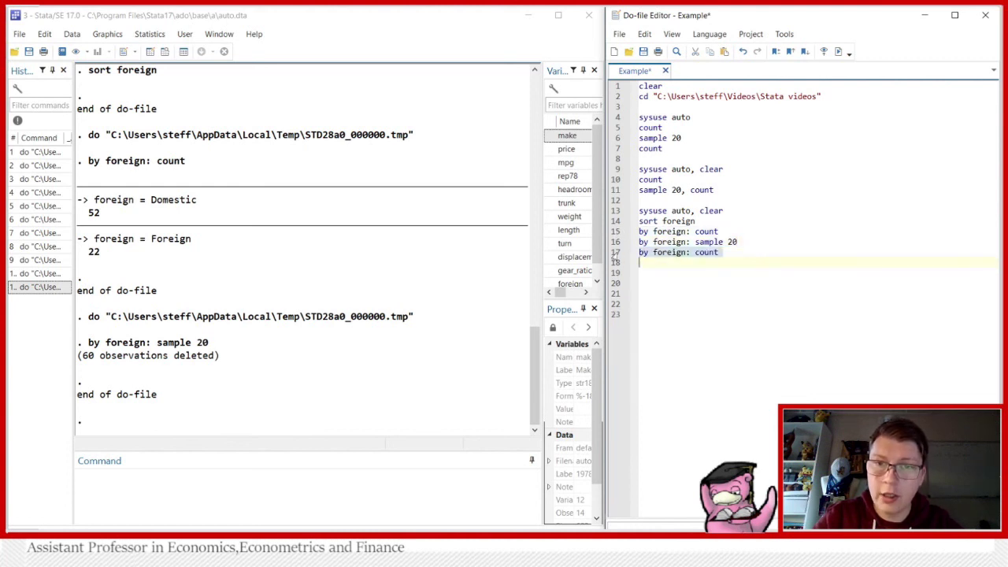
{"action": "left_click", "coordinate": [838, 51]}
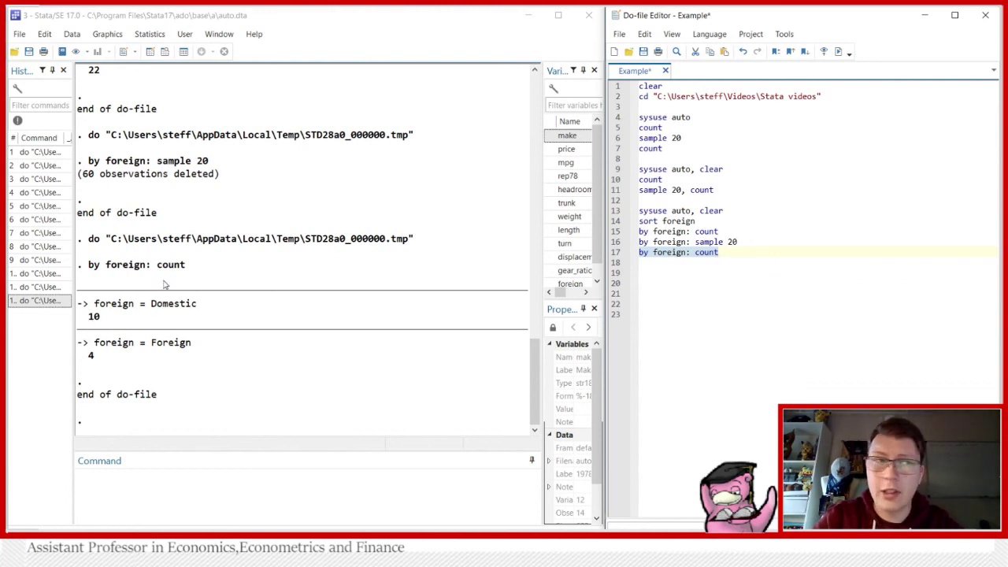
{"action": "scroll", "coordinate": [164, 286], "scroll_direction": "up", "scroll_amount": 2}
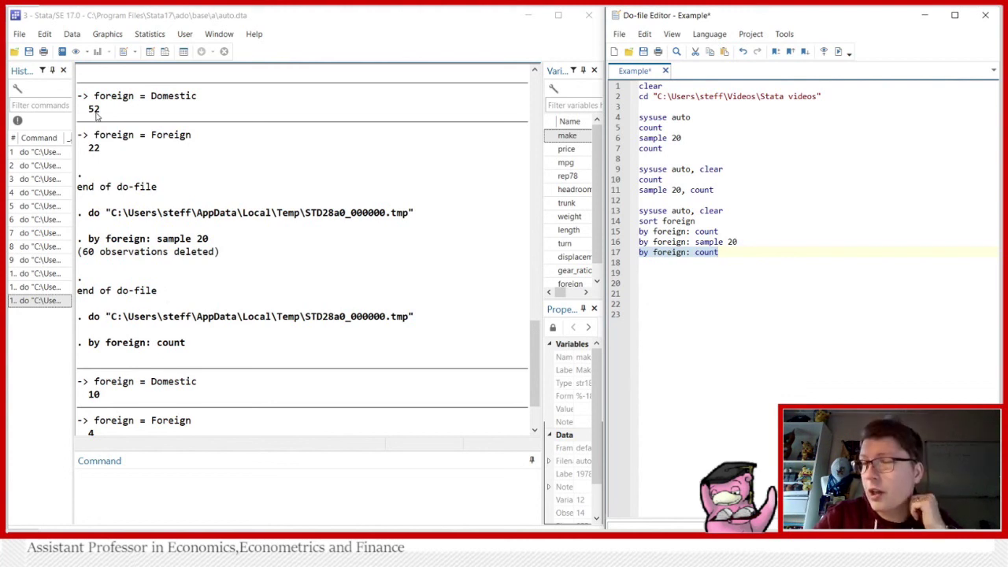
{"action": "scroll", "coordinate": [96, 126], "scroll_direction": "down", "scroll_amount": 1}
{"action": "scroll", "coordinate": [97, 142], "scroll_direction": "up", "scroll_amount": 1}
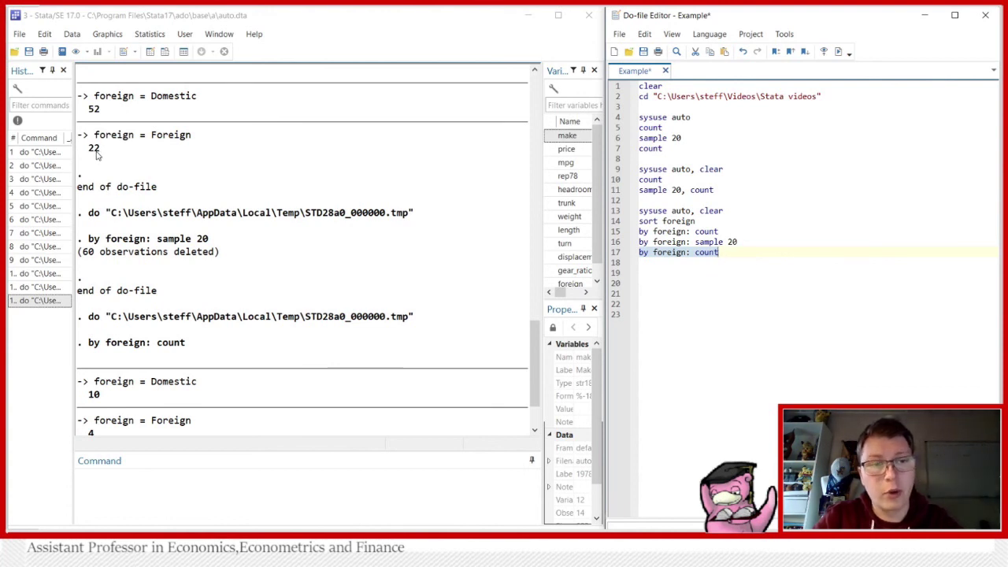
{"action": "scroll", "coordinate": [96, 155], "scroll_direction": "down", "scroll_amount": 2}
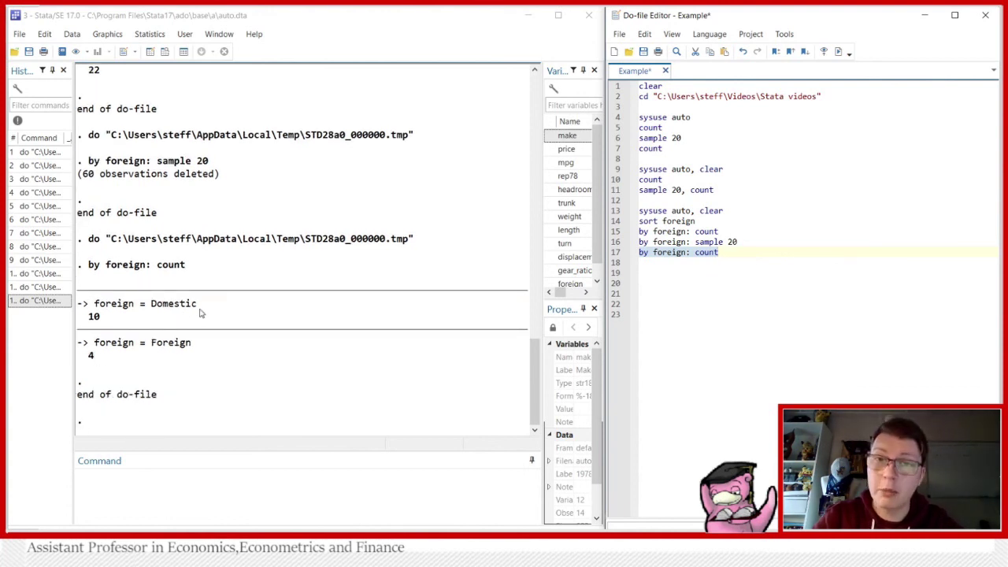
Step: Copy the reload, sort and group count commands from lines 13–15 to lines 20–22 and run them
{"action": "left_click", "coordinate": [726, 251]}
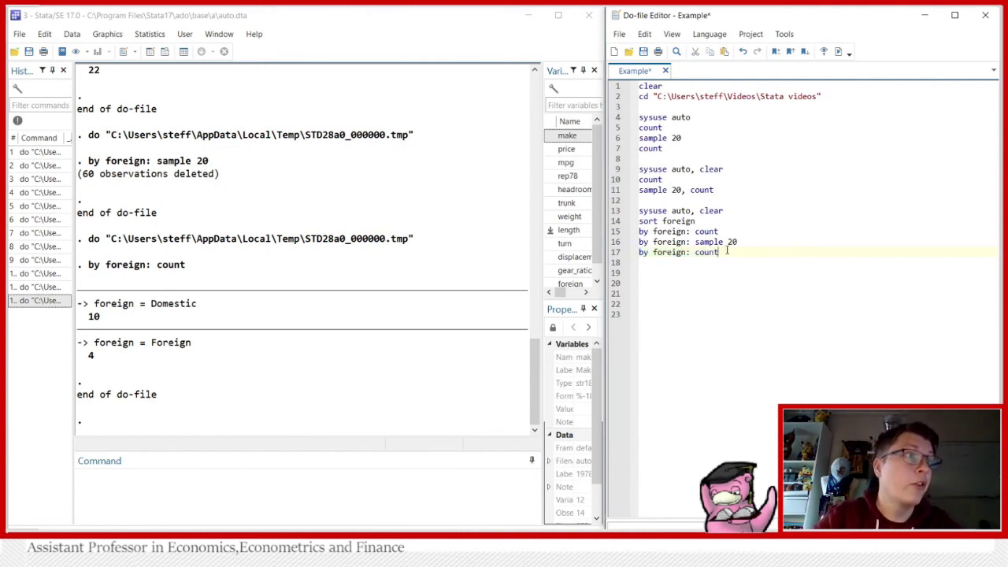
{"action": "key", "text": "Return"}
{"action": "key", "text": "Return"}
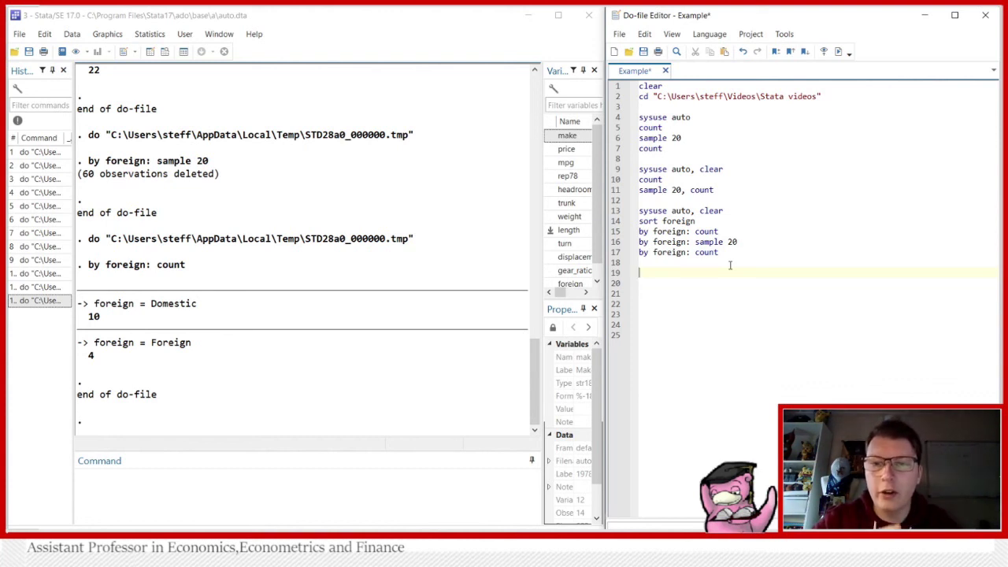
{"action": "left_click_drag", "start_coordinate": [613, 211], "coordinate": [615, 230]}
{"action": "key", "text": "ctrl+c"}
{"action": "left_click", "coordinate": [645, 284]}
{"action": "key", "text": "ctrl+v"}
{"action": "left_click_drag", "start_coordinate": [616, 285], "coordinate": [615, 311]}
{"action": "left_click", "coordinate": [837, 51]}
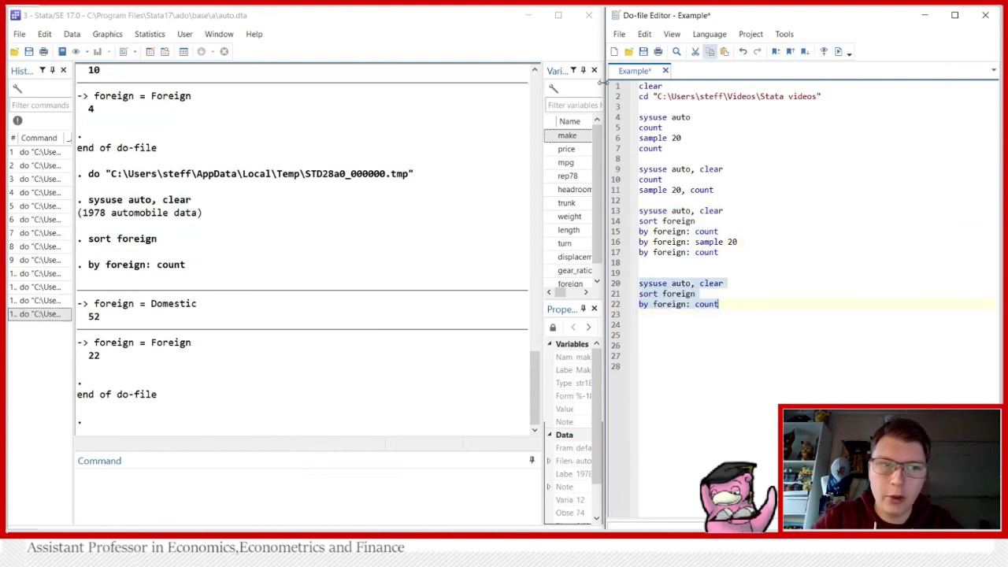
Step: Add "sample 20 if foreign==1" on line 23 and run it to sample 20 percent of only the foreign cars
{"action": "left_click", "coordinate": [671, 317]}
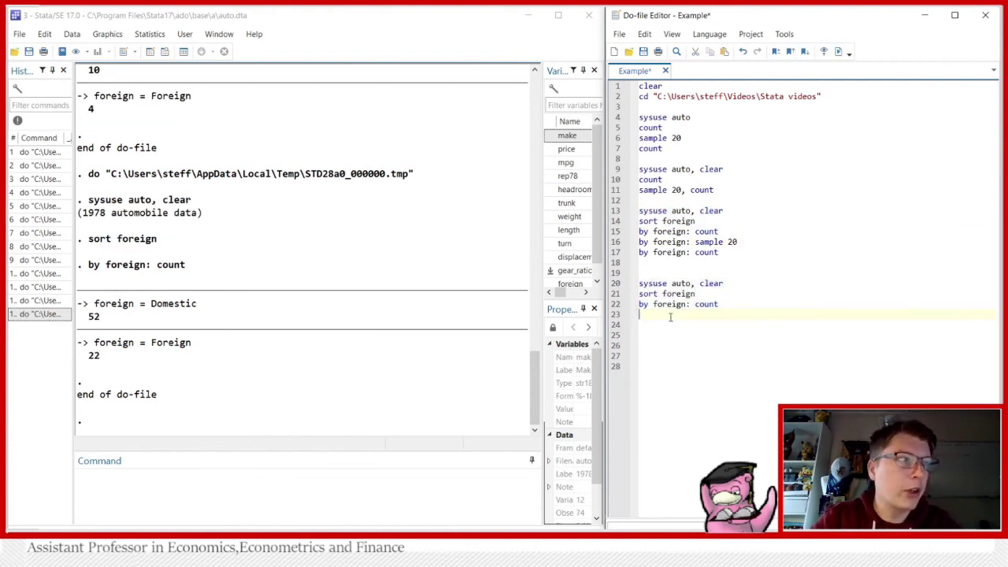
{"action": "type", "text": "sample 20 if for"}
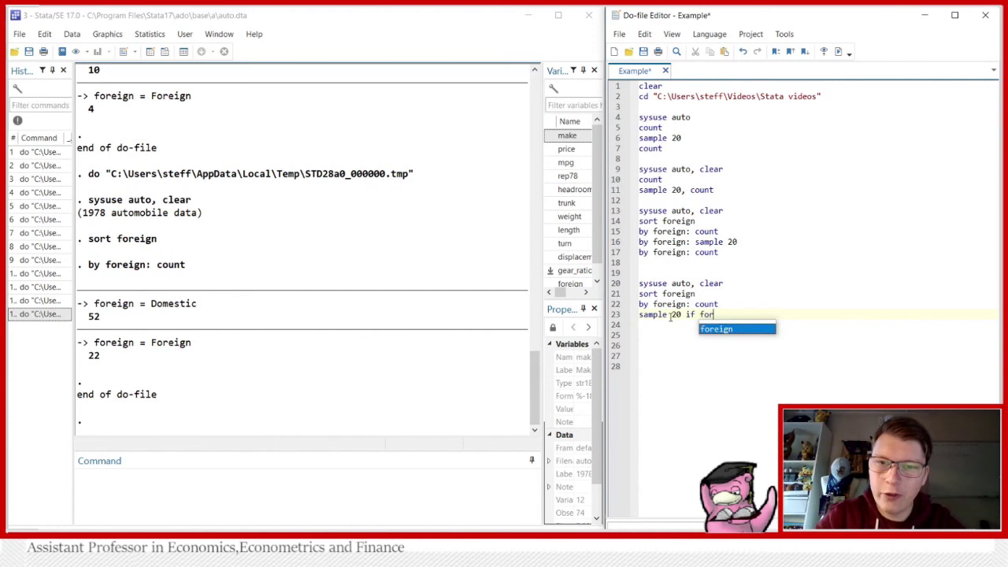
{"action": "type", "text": "eign==1"}
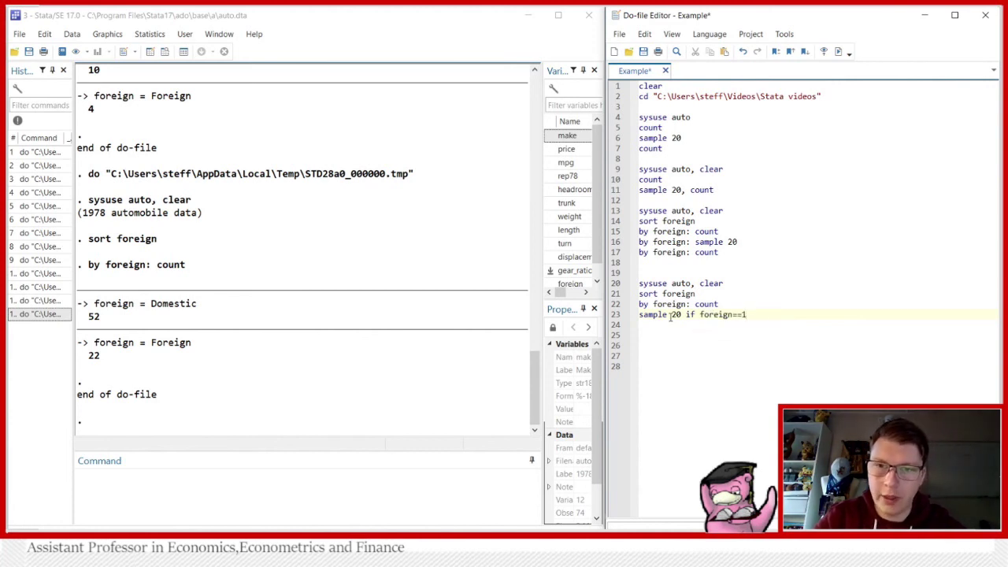
{"action": "left_click", "coordinate": [617, 314]}
{"action": "left_click", "coordinate": [838, 51]}
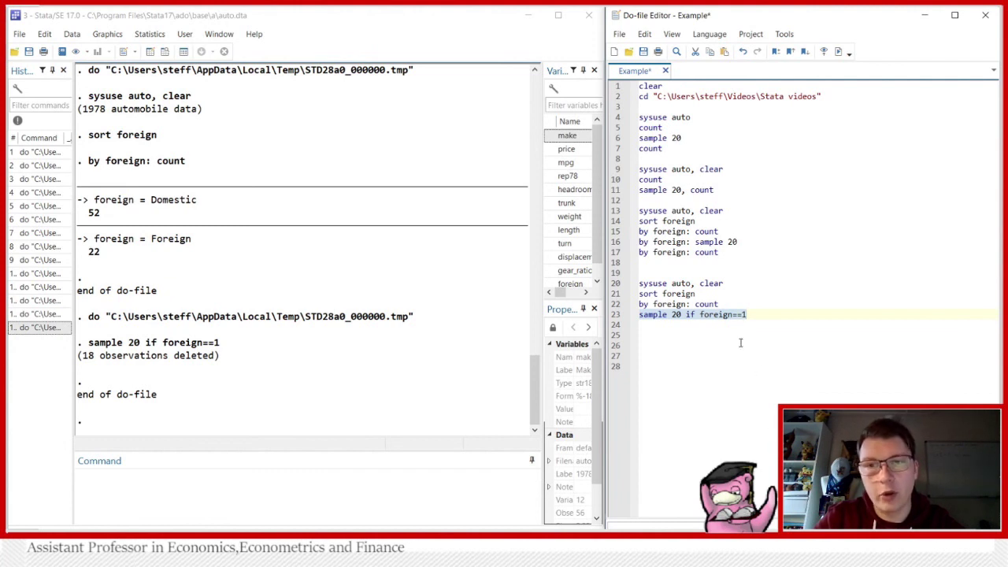
Step: Copy "by foreign: count" from line 22 to line 24 and run it to count the groups after sampling
{"action": "left_click", "coordinate": [615, 306]}
{"action": "key", "text": "ctrl+c"}
{"action": "left_click", "coordinate": [660, 328]}
{"action": "key", "text": "ctrl+v"}
{"action": "left_click", "coordinate": [615, 325]}
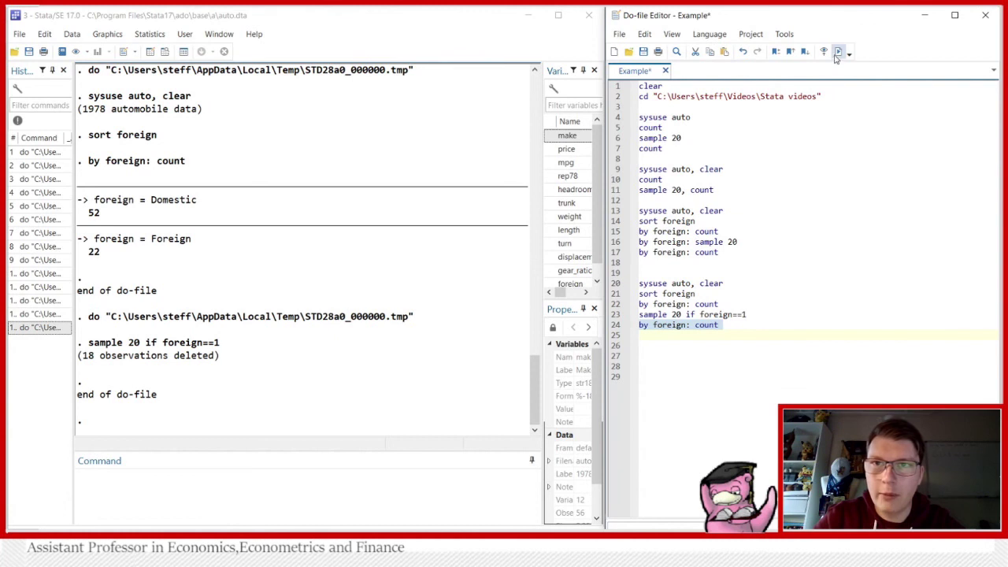
{"action": "left_click", "coordinate": [838, 52]}
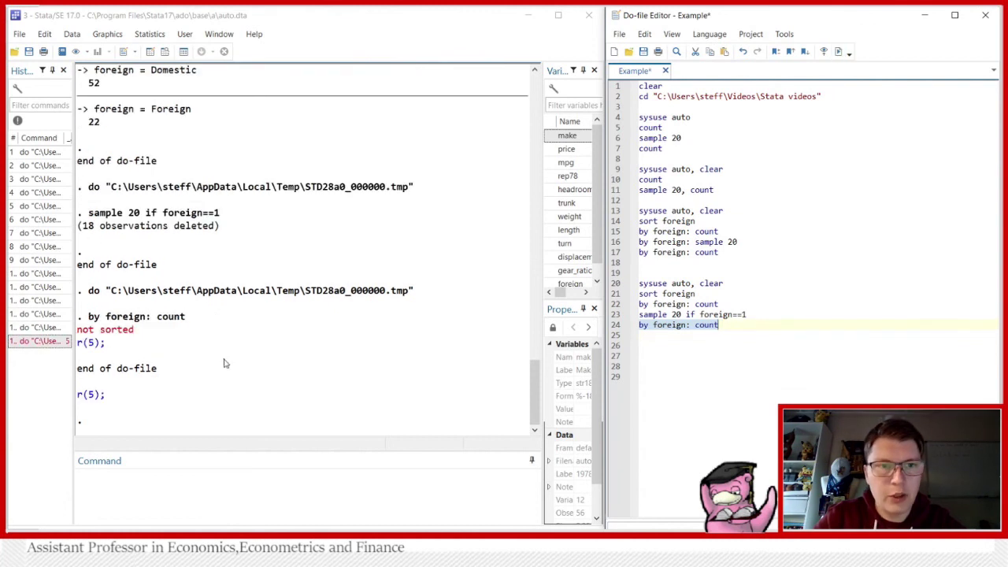
Step: Copy "sort foreign" to line 24, directly above the last group count, and run both lines together
{"action": "left_click", "coordinate": [617, 294]}
{"action": "key", "text": "ctrl+c"}
{"action": "left_click", "coordinate": [786, 316]}
{"action": "key", "text": "Return"}
{"action": "key", "text": "ctrl+v"}
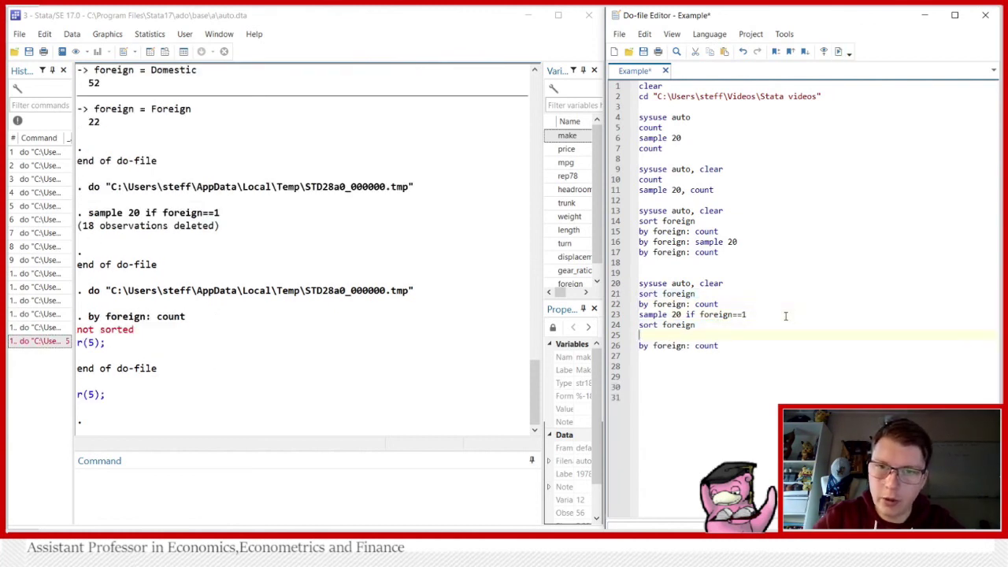
{"action": "key", "text": "Delete"}
{"action": "left_click_drag", "start_coordinate": [613, 325], "coordinate": [613, 338]}
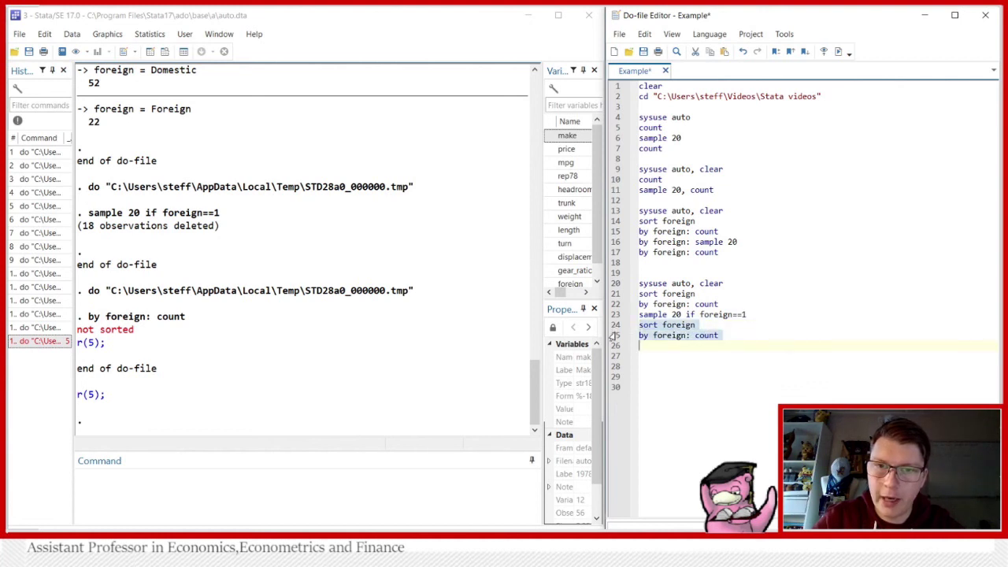
{"action": "left_click", "coordinate": [838, 51]}
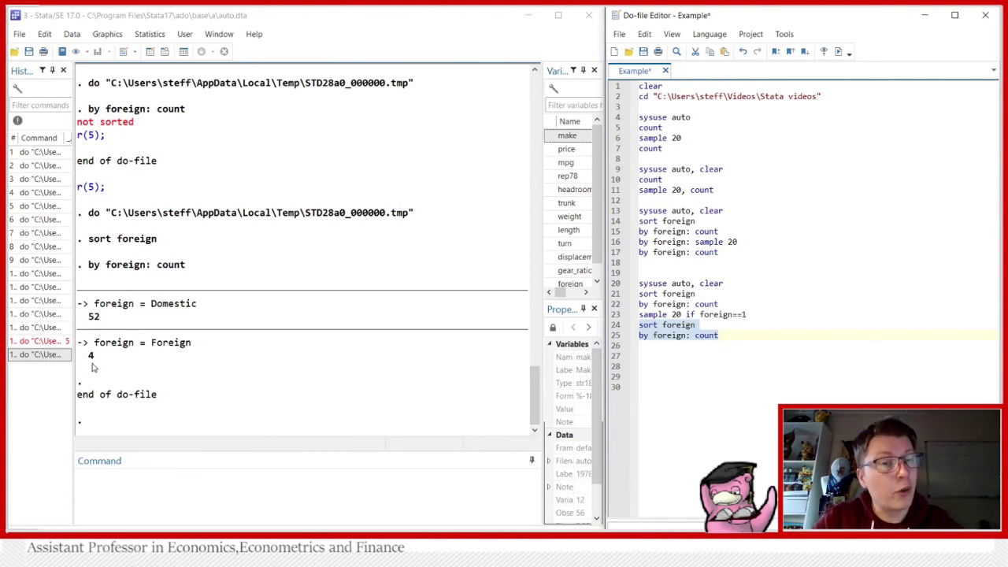
Step: Add a block of empty lines below the group count on line 25
{"action": "left_click", "coordinate": [729, 335]}
{"action": "key", "text": "Return"}
{"action": "key", "text": "Return"}
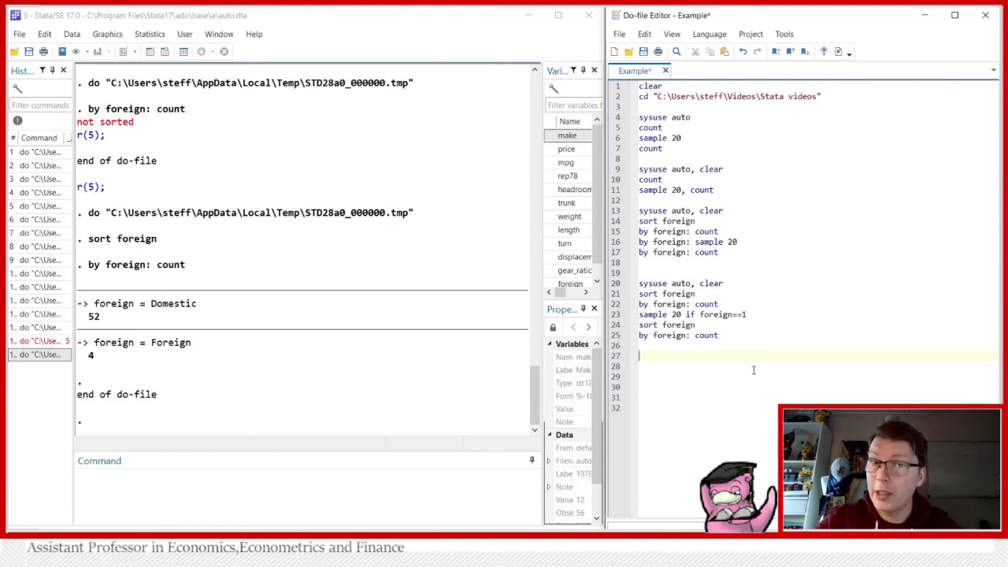
{"action": "key", "text": "Return"}
{"action": "key", "text": "Return"}
{"action": "key", "text": "Return"}
{"action": "key", "text": "Return"}
{"action": "key", "text": "Return"}
{"action": "key", "text": "Return"}
{"action": "key", "text": "Return"}
{"action": "key", "text": "Return"}
{"action": "key", "text": "Return"}
{"action": "key", "text": "Return"}
{"action": "key", "text": "Return"}
{"action": "key", "text": "Return"}
{"action": "key", "text": "Return"}
{"action": "key", "text": "Return"}
{"action": "key", "text": "Return"}
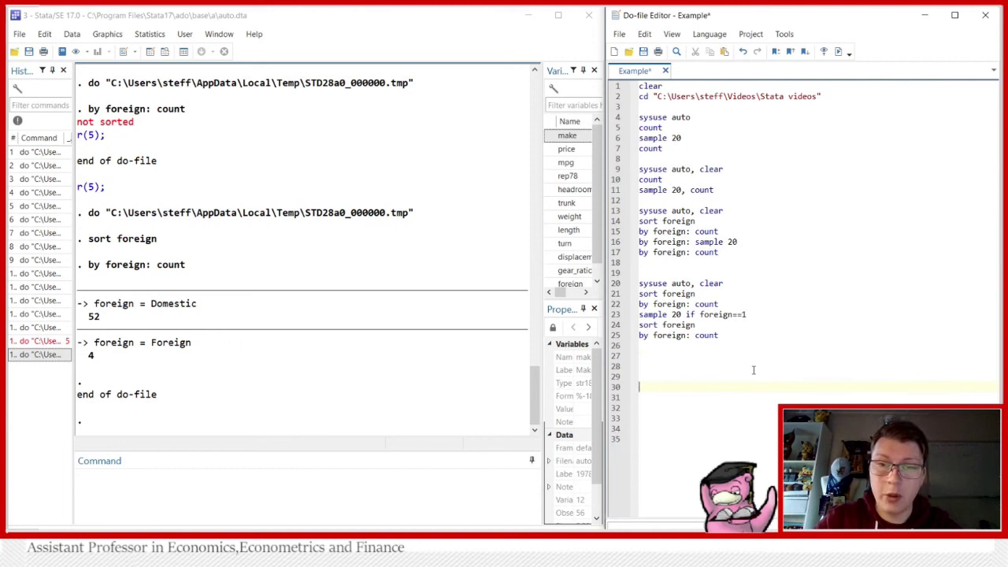
{"action": "key", "text": "Return"}
{"action": "key", "text": "Return"}
Step: Copy "sysuse auto, clear" from line 20 to line 29 and run it to reload the dataset
{"action": "left_click", "coordinate": [674, 368]}
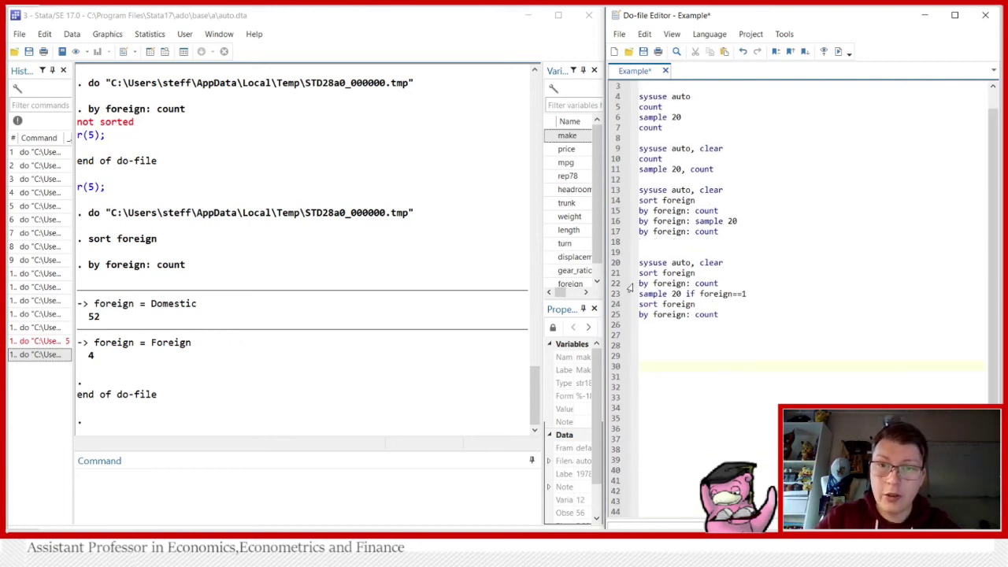
{"action": "left_click", "coordinate": [616, 266]}
{"action": "key", "text": "ctrl+c"}
{"action": "left_click", "coordinate": [637, 356]}
{"action": "key", "text": "ctrl+v"}
{"action": "left_click", "coordinate": [617, 356]}
{"action": "left_click", "coordinate": [837, 52]}
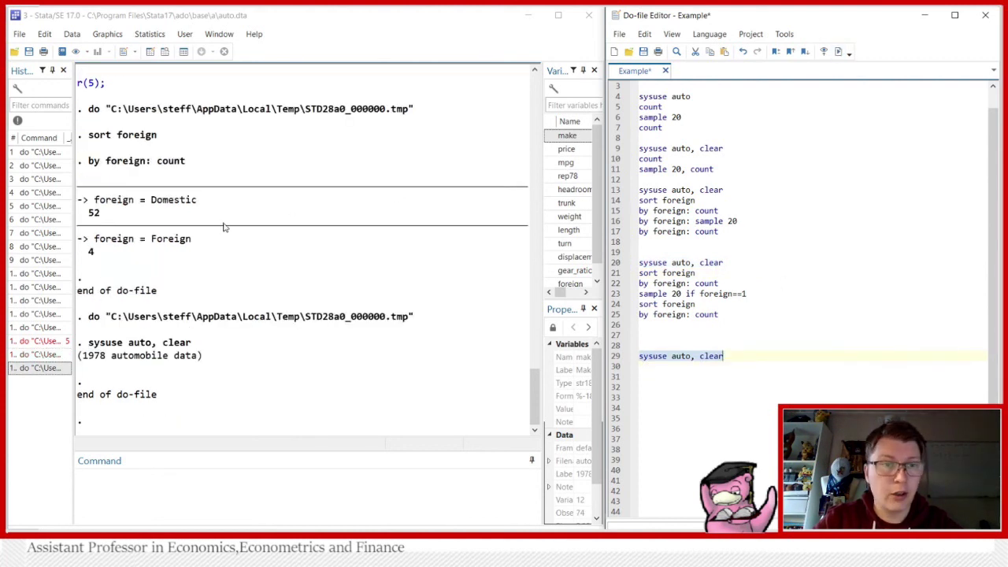
Step: Add "gen ID = _n" on line 30 and run it to give every observation an identifier
{"action": "left_click", "coordinate": [684, 371]}
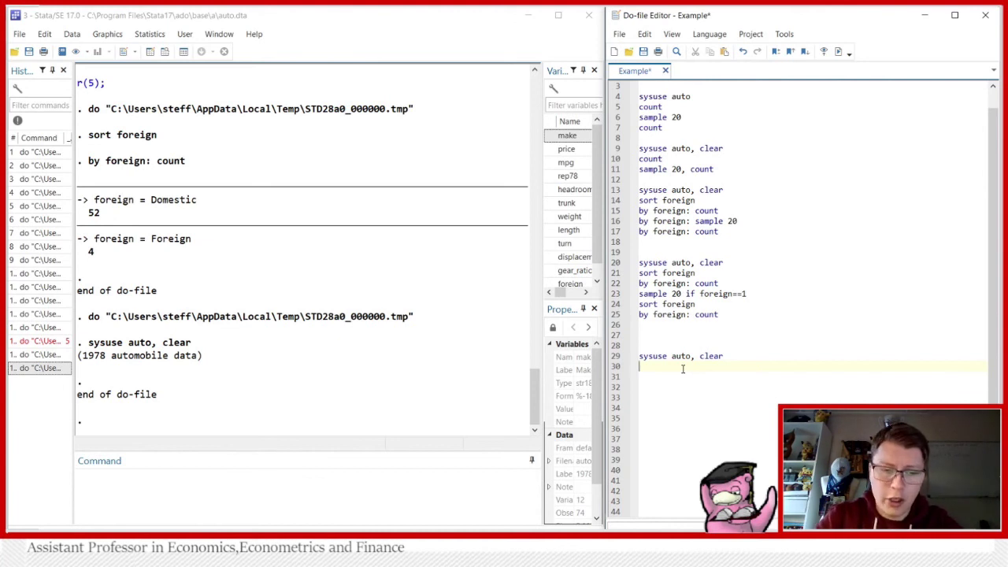
{"action": "type", "text": "gen ID = _n"}
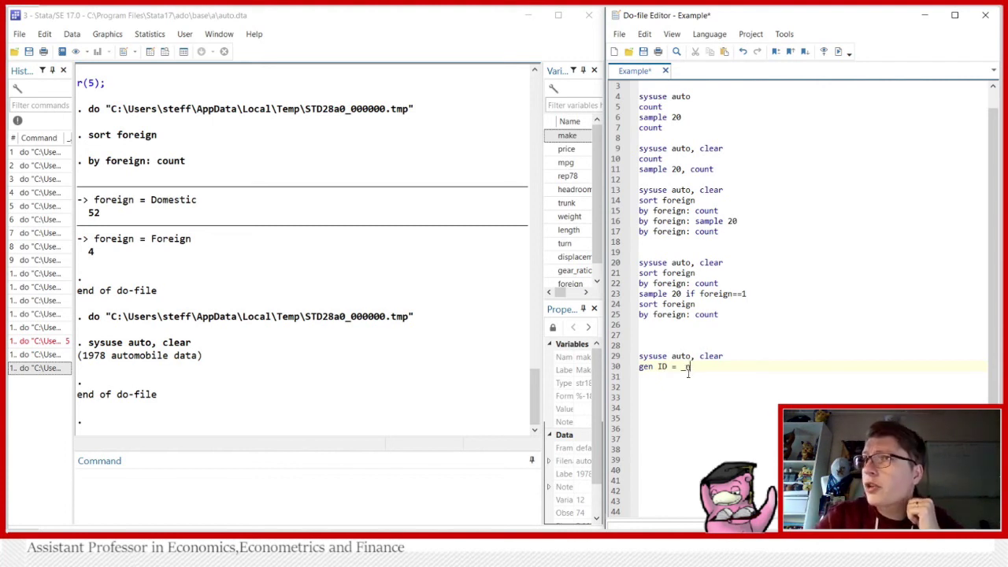
{"action": "left_click", "coordinate": [615, 368]}
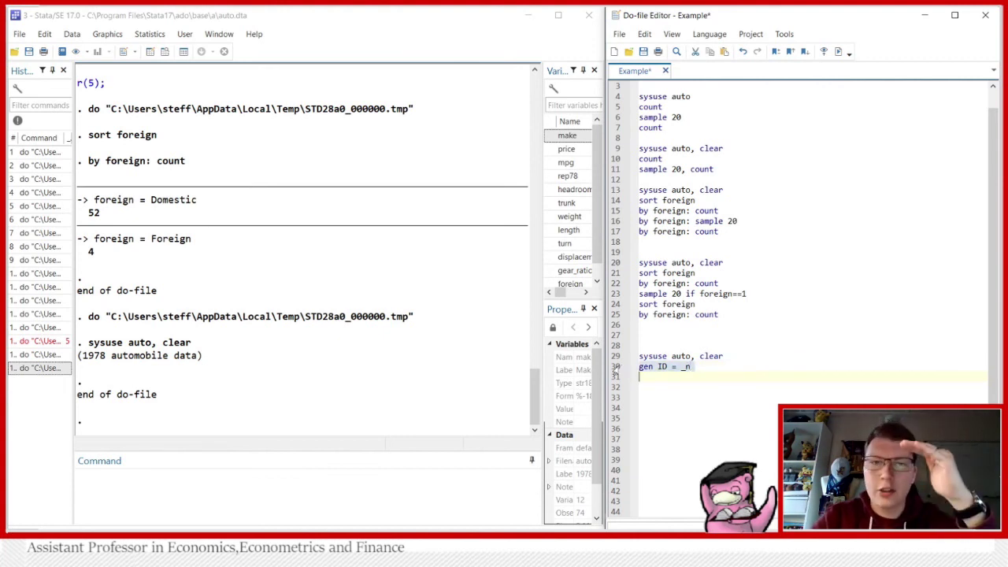
{"action": "left_click", "coordinate": [849, 51]}
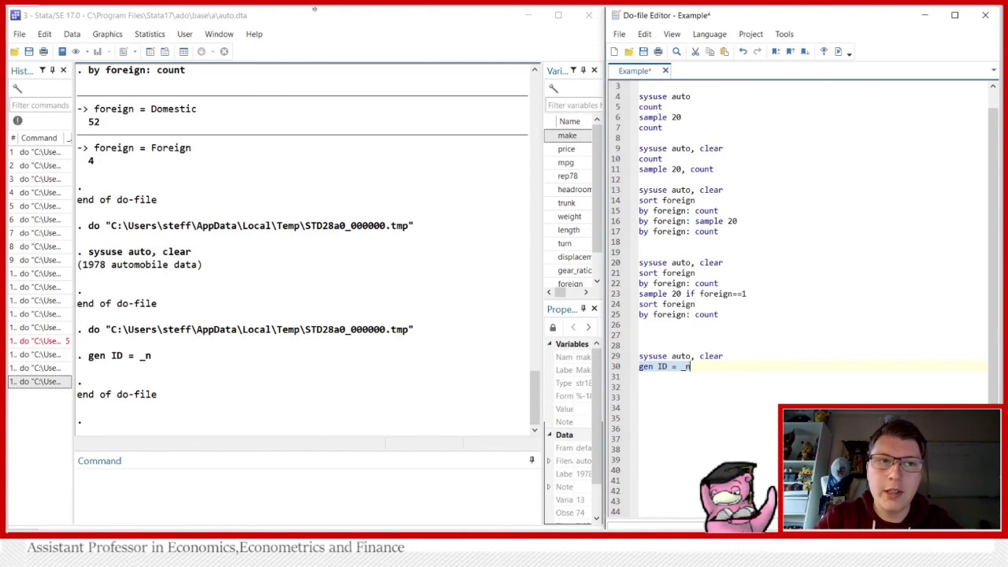
Step: Browse the data and check the ID variable from the first to the last observation, then minimize the data browser
{"action": "left_click", "coordinate": [164, 52]}
{"action": "left_click_drag", "start_coordinate": [384, 513], "coordinate": [465, 514]}
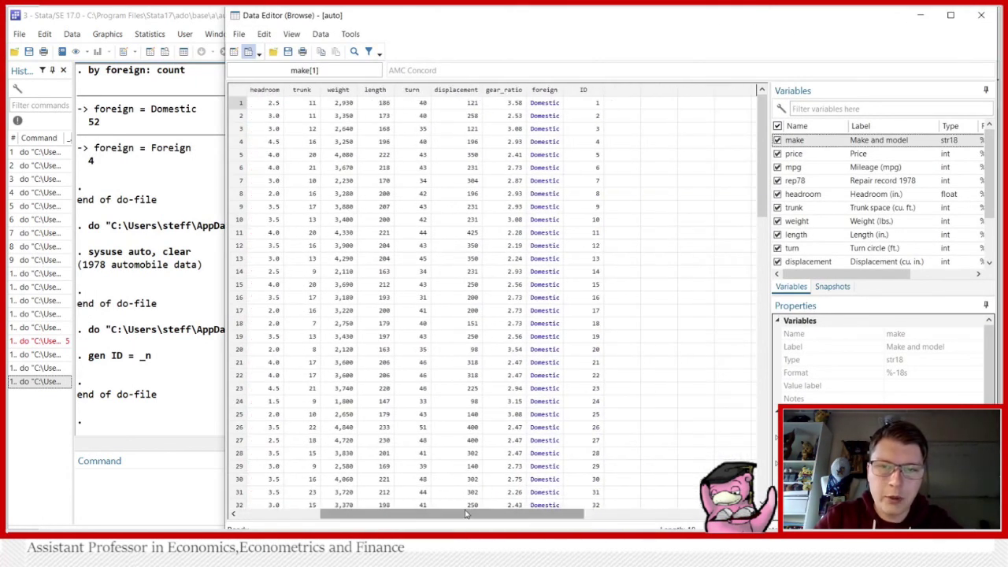
{"action": "left_click", "coordinate": [583, 103]}
{"action": "scroll", "coordinate": [583, 102], "scroll_direction": "down", "scroll_amount": 19}
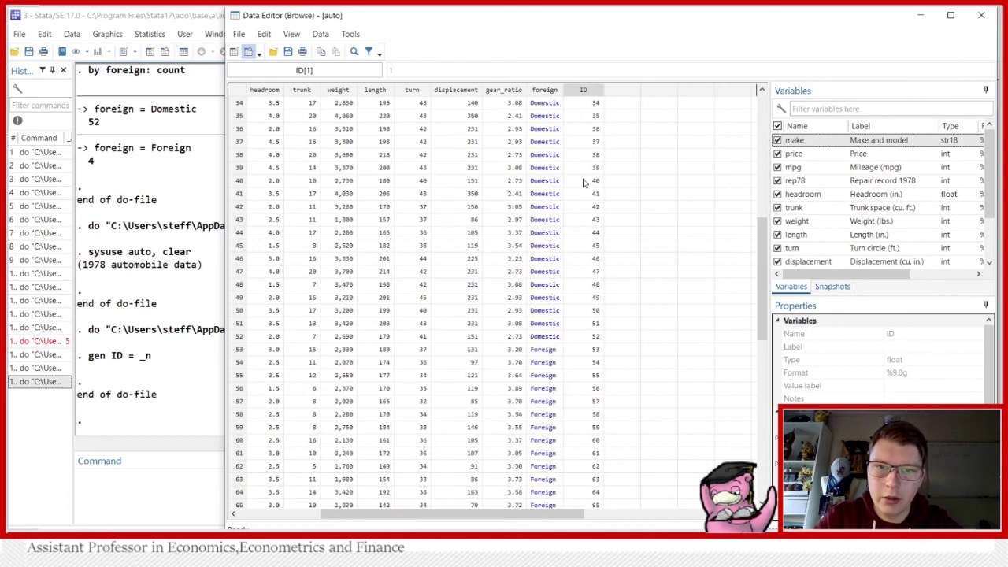
{"action": "left_click", "coordinate": [594, 312]}
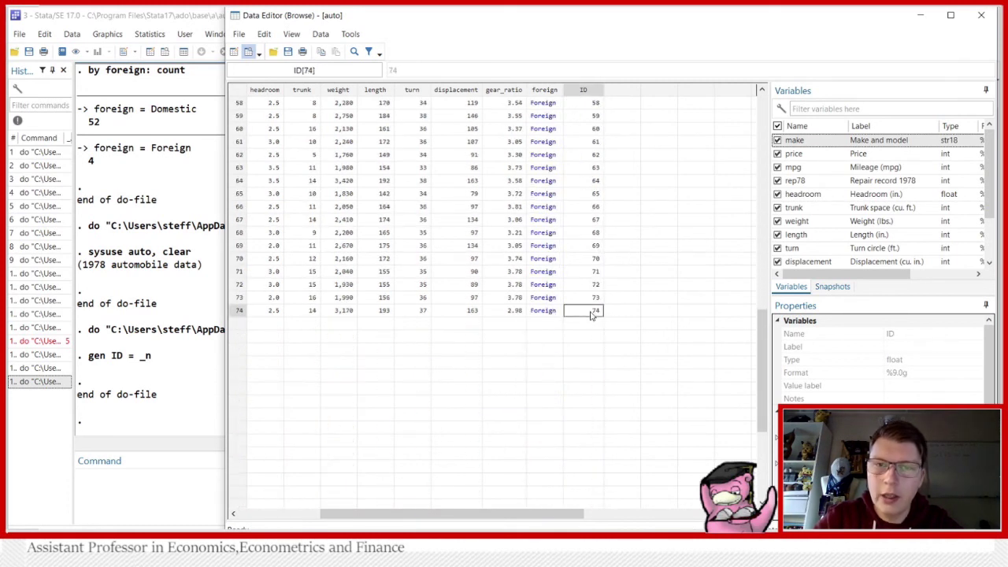
{"action": "scroll", "coordinate": [595, 313], "scroll_direction": "up", "scroll_amount": 3}
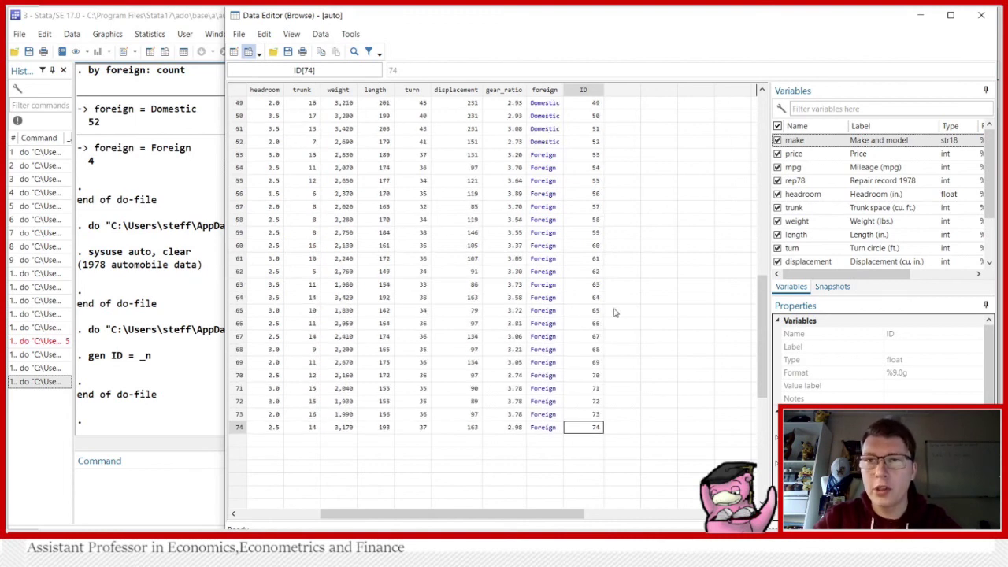
{"action": "left_click", "coordinate": [920, 15]}
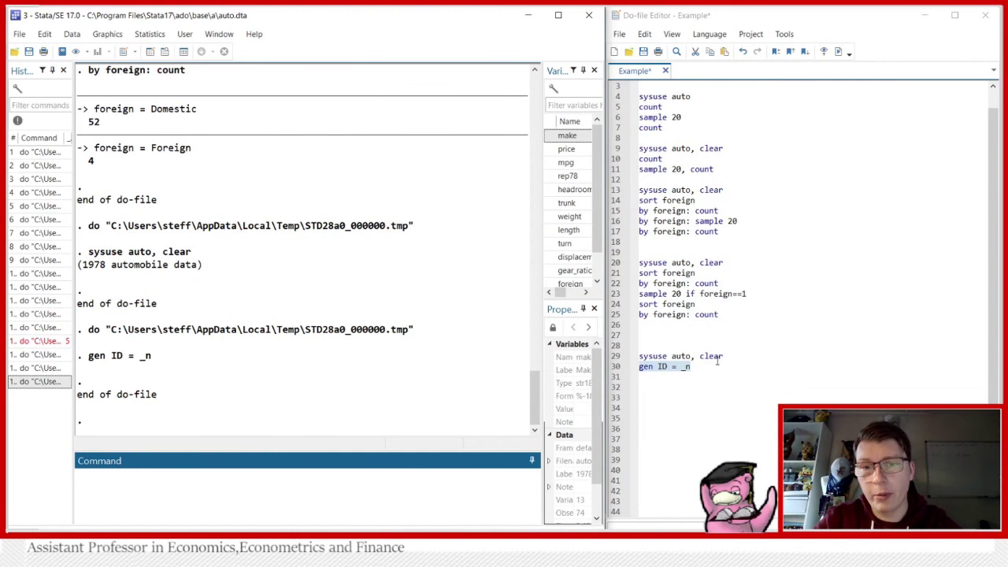
Step: Add "bsample 20" on line 31, run it and check the drawn observations' ID values for repeats in the data browser
{"action": "left_click", "coordinate": [712, 365]}
{"action": "key", "text": "Return"}
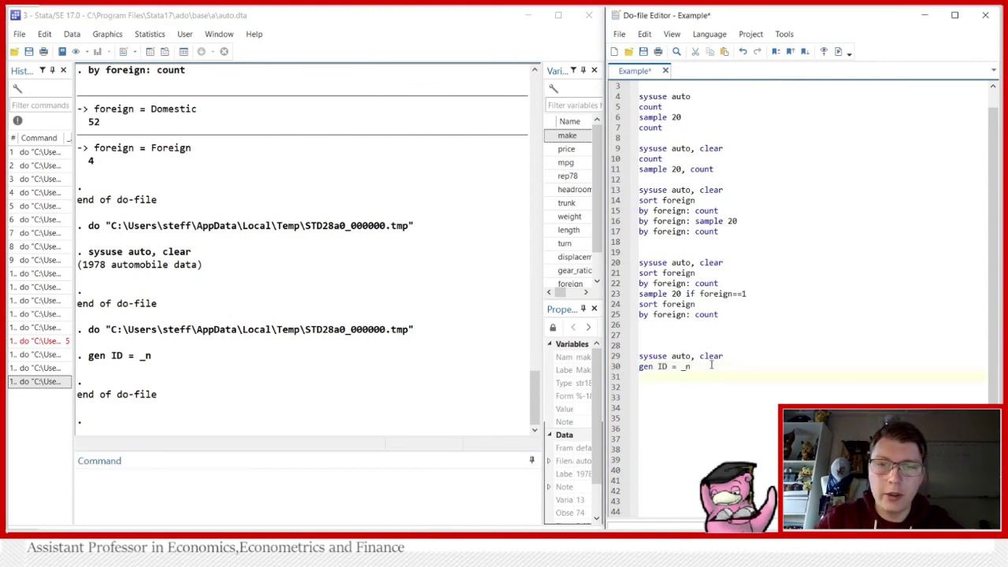
{"action": "type", "text": "bsample"}
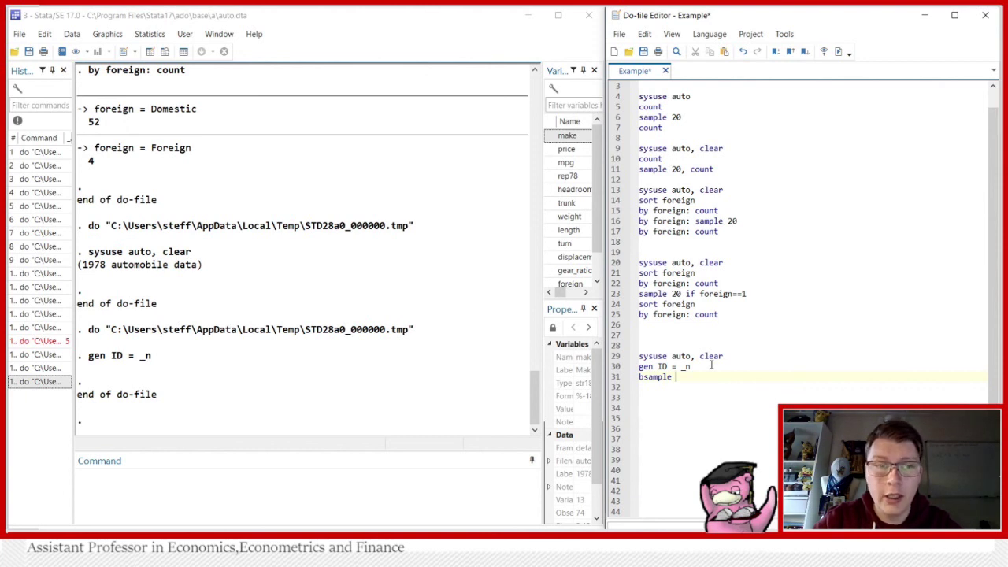
{"action": "type", "text": "20"}
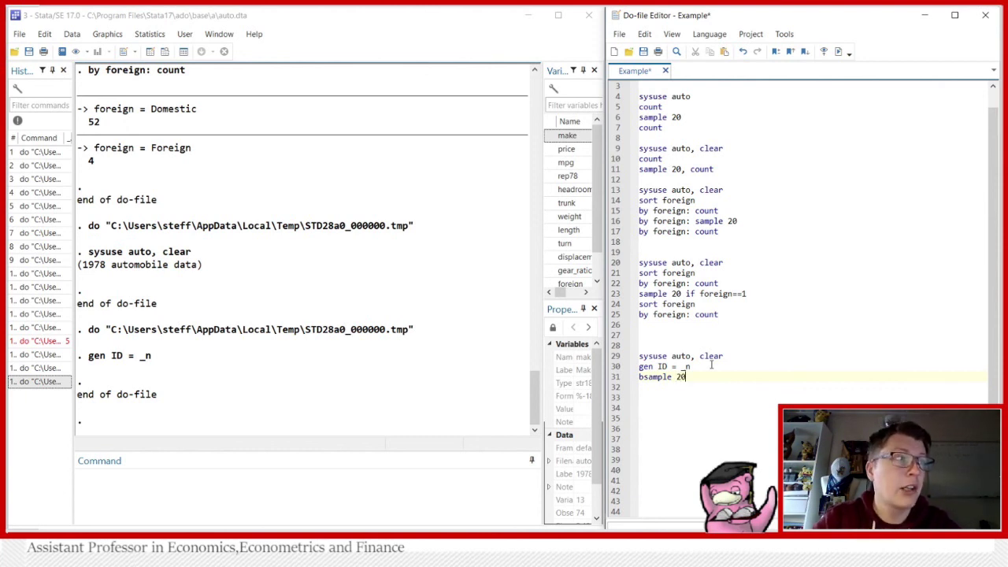
{"action": "left_click", "coordinate": [611, 378]}
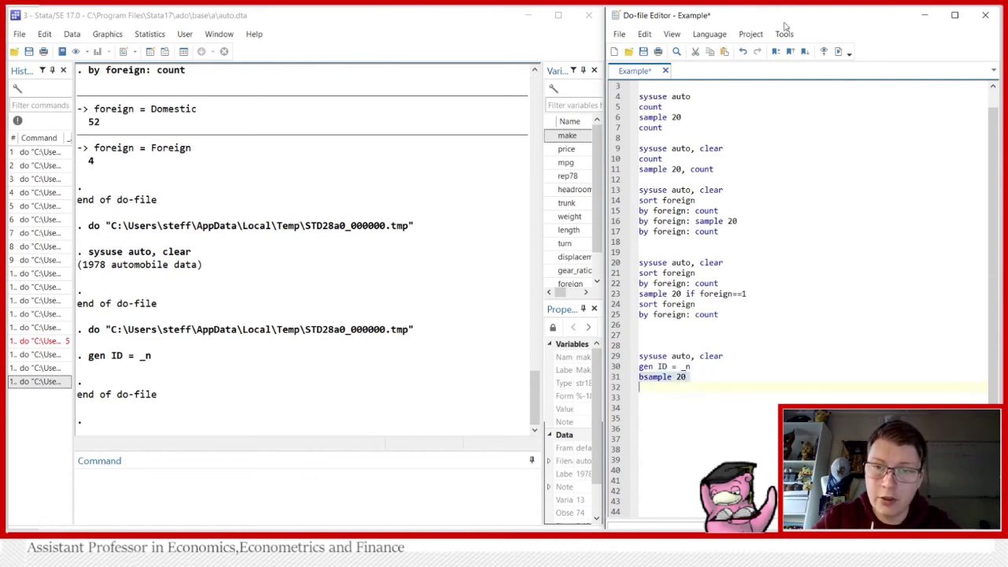
{"action": "left_click", "coordinate": [840, 52]}
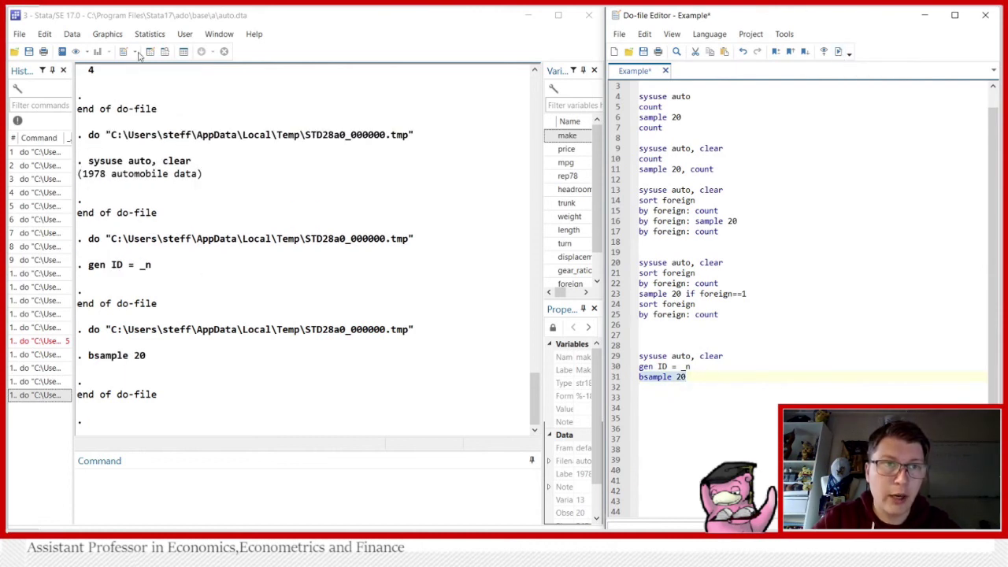
{"action": "left_click", "coordinate": [169, 52]}
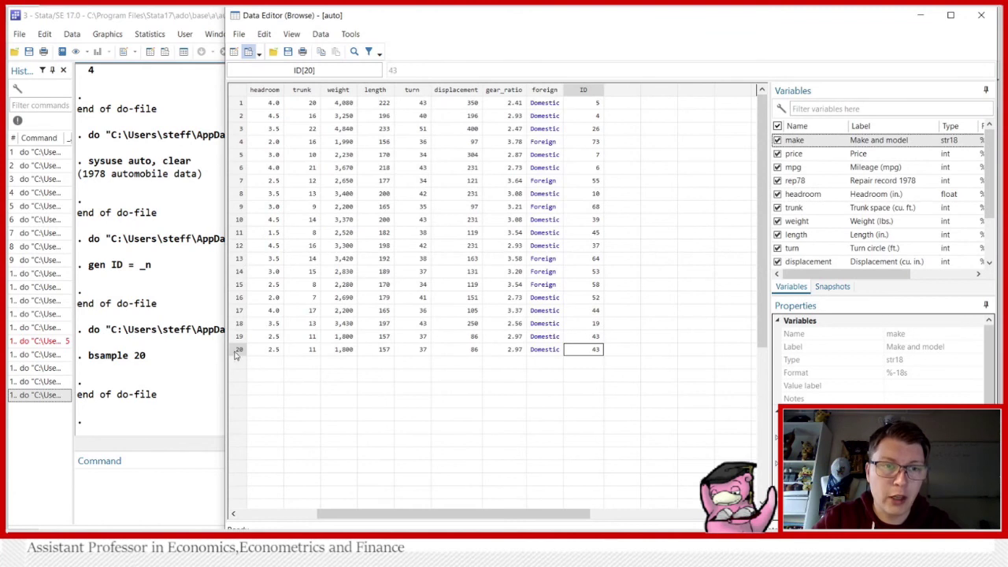
{"action": "left_click_drag", "start_coordinate": [597, 107], "coordinate": [580, 349]}
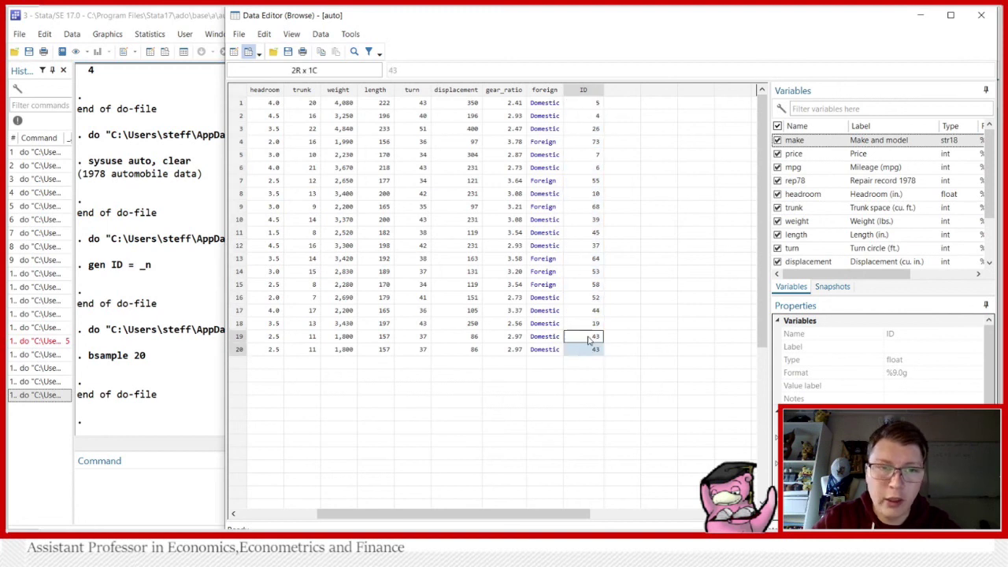
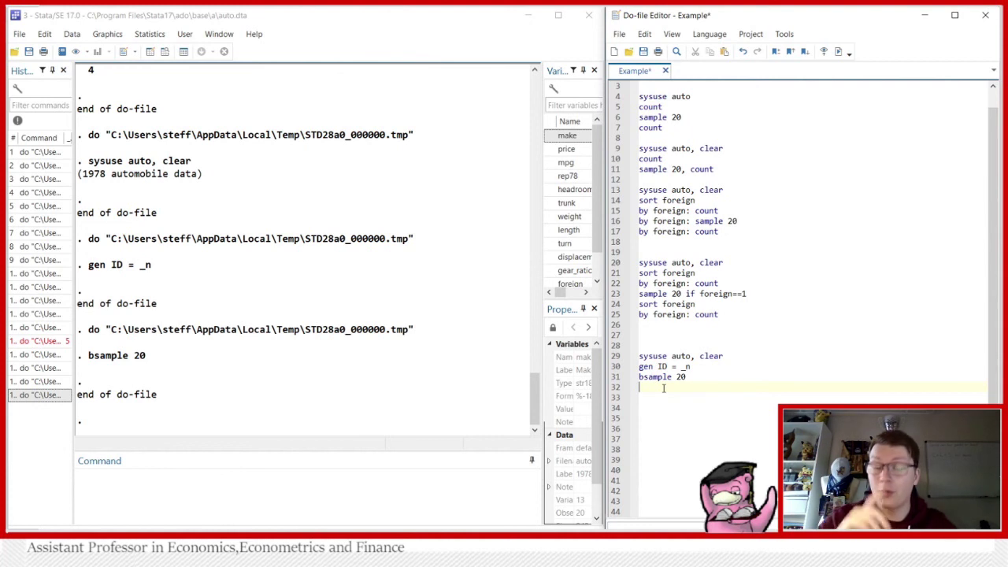
Step: Copy "sysuse auto, clear" to line 34 and add "set seed 42" below it on line 35
{"action": "key", "text": "Return"}
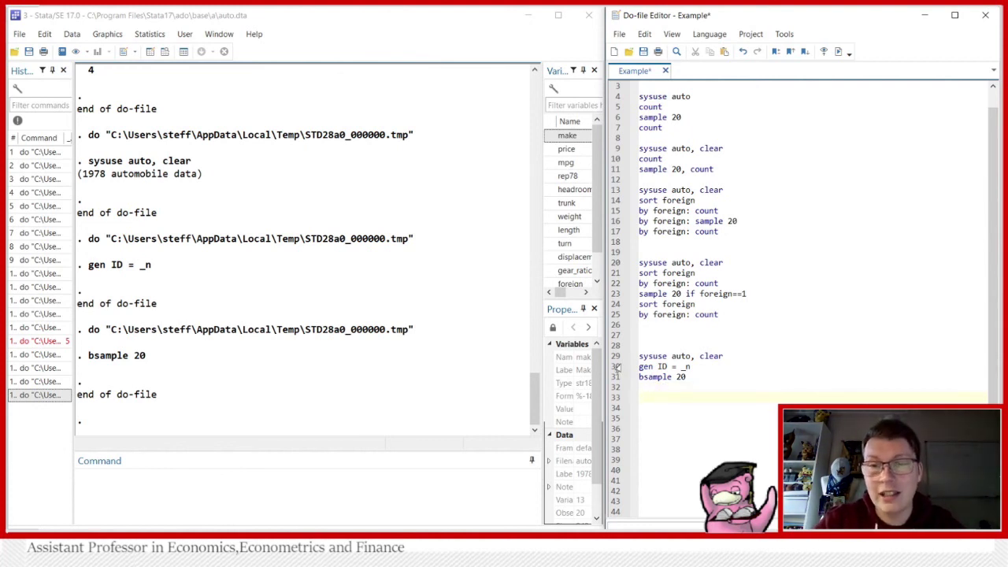
{"action": "left_click", "coordinate": [611, 359]}
{"action": "key", "text": "ctrl+c"}
{"action": "left_click", "coordinate": [660, 408]}
{"action": "key", "text": "ctrl+v"}
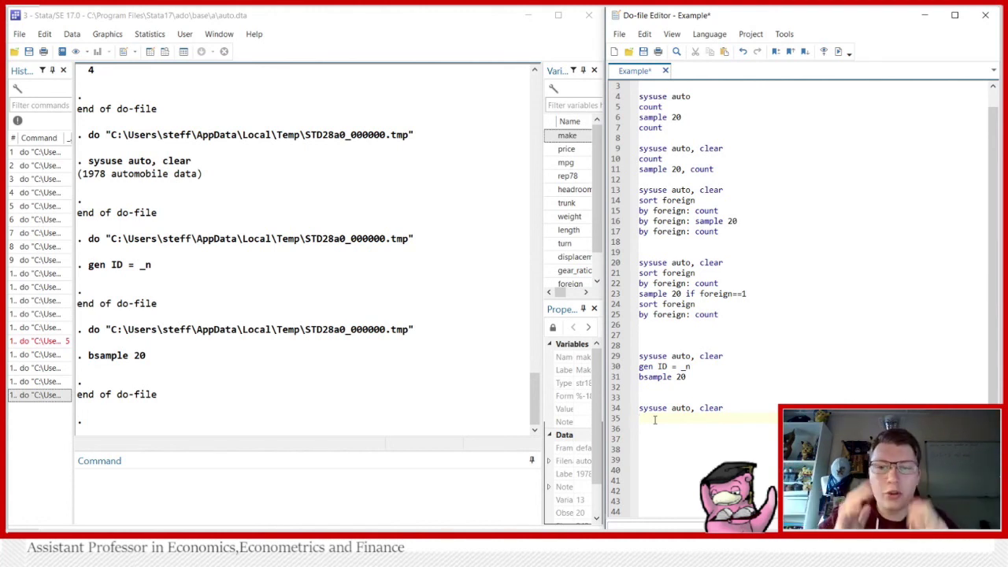
{"action": "type", "text": "set seed"}
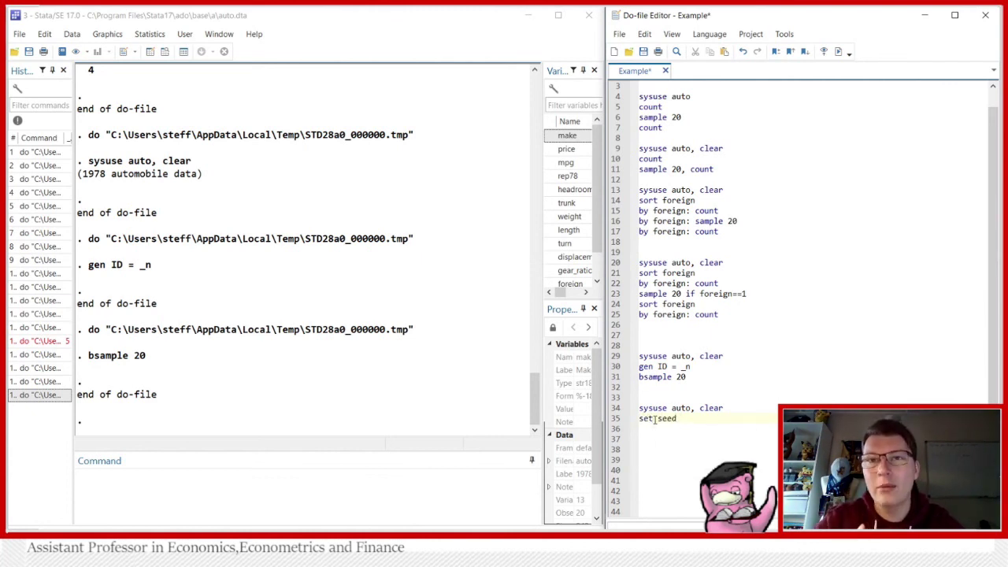
{"action": "type", "text": " 42"}
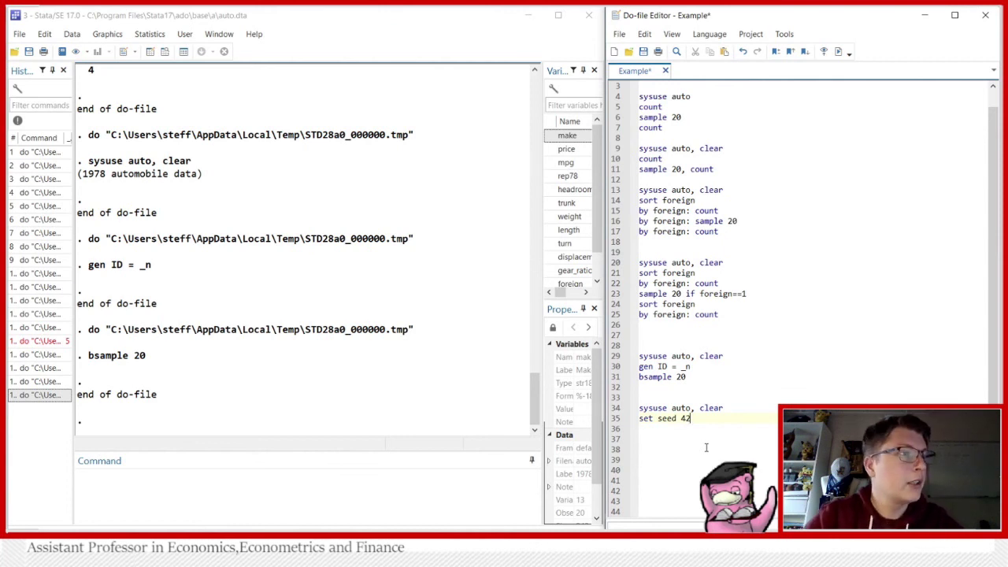
{"action": "key", "text": "Down"}
{"action": "key", "text": "Down"}
{"action": "key", "text": "Down"}
{"action": "key", "text": "Down"}
{"action": "key", "text": "Up"}
{"action": "key", "text": "Up"}
{"action": "key", "text": "Up"}
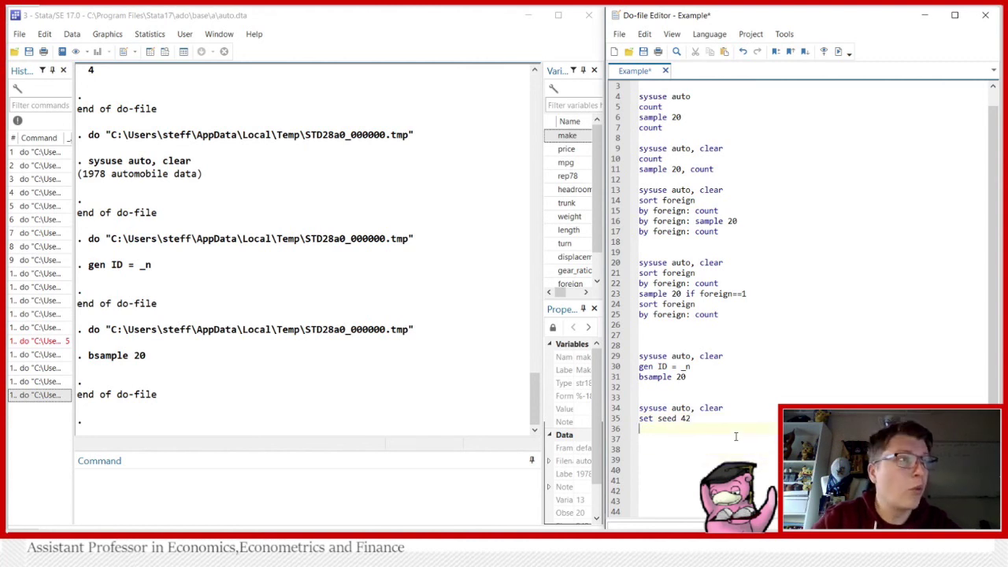
Step: Copy "gen ID = _n" and "bsample 20" to lines 36–37 and run lines 34–37 as one block
{"action": "left_click_drag", "start_coordinate": [616, 368], "coordinate": [617, 439]}
{"action": "key", "text": "ctrl+c"}
{"action": "key", "text": "Down"}
{"action": "key", "text": "Down"}
{"action": "key", "text": "Down"}
{"action": "key", "text": "Down"}
{"action": "key", "text": "ctrl+v"}
{"action": "left_click", "coordinate": [839, 52]}
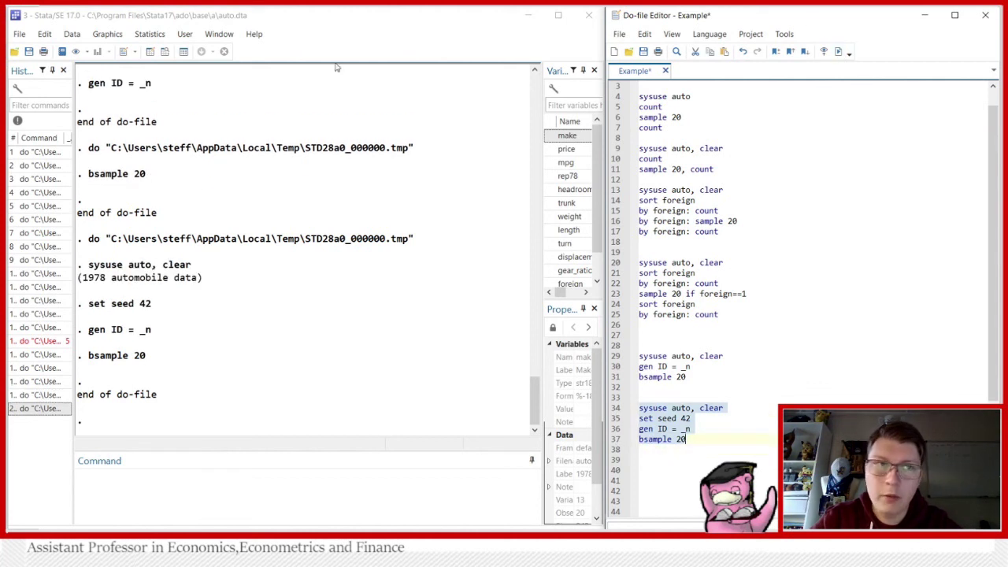
Step: Open the data browser, place it beside the do-file and examine the sampled observations' ID values
{"action": "left_click", "coordinate": [165, 52]}
{"action": "left_click_drag", "start_coordinate": [642, 22], "coordinate": [1, 74]}
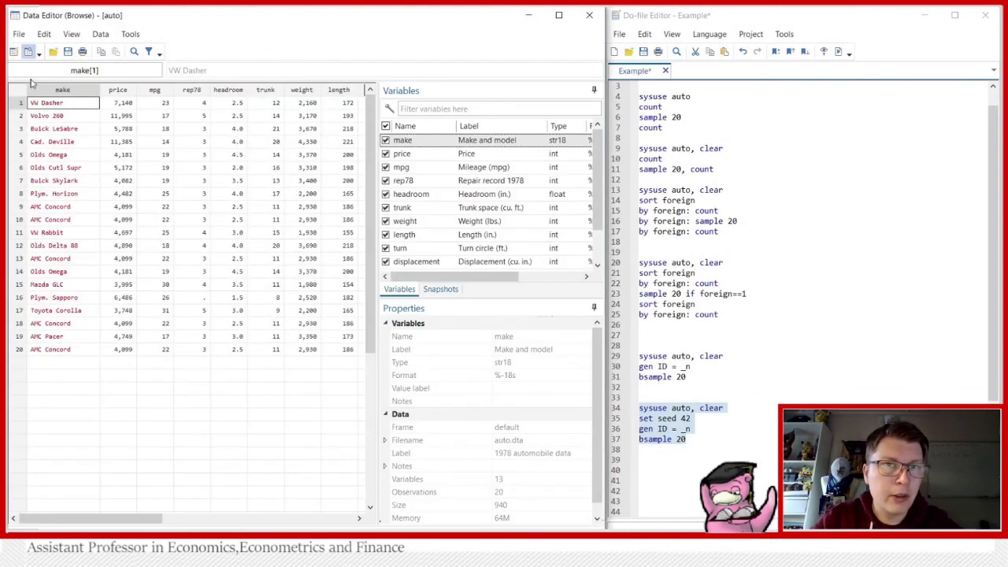
{"action": "left_click_drag", "start_coordinate": [117, 518], "coordinate": [245, 517]}
Step: Rerun lines 34–37 with seed 42 to redraw the bootstrap sample
{"action": "left_click", "coordinate": [693, 446]}
{"action": "left_click_drag", "start_coordinate": [688, 441], "coordinate": [638, 411]}
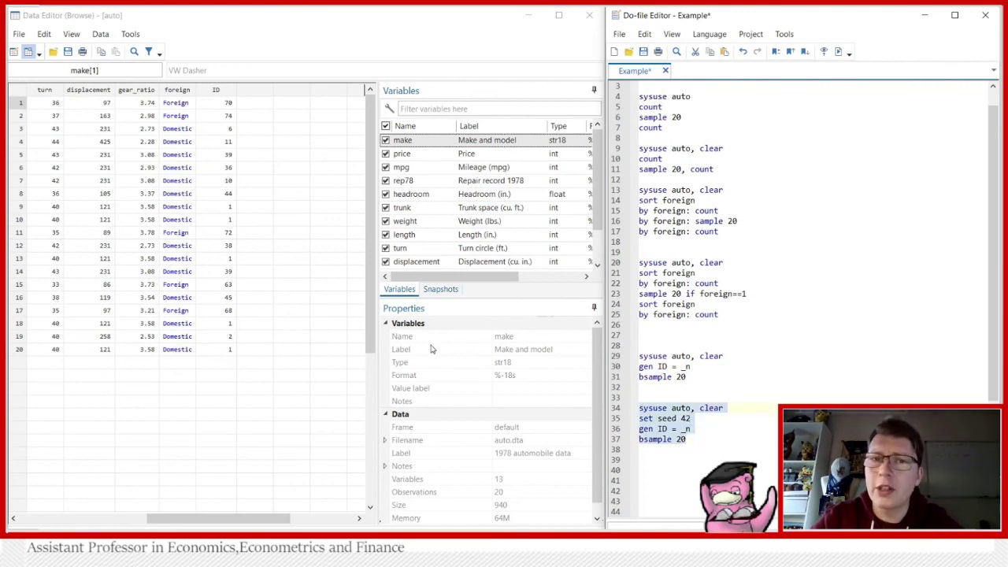
{"action": "left_click", "coordinate": [838, 51]}
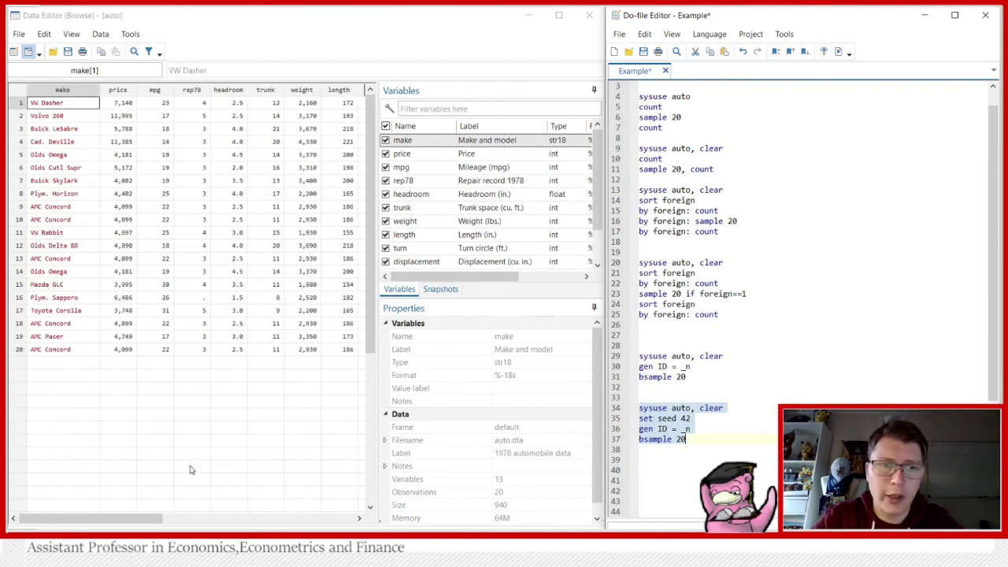
Step: Examine the ID values of the redrawn sample in the data browser, and minimize the browser
{"action": "left_click_drag", "start_coordinate": [122, 515], "coordinate": [218, 516]}
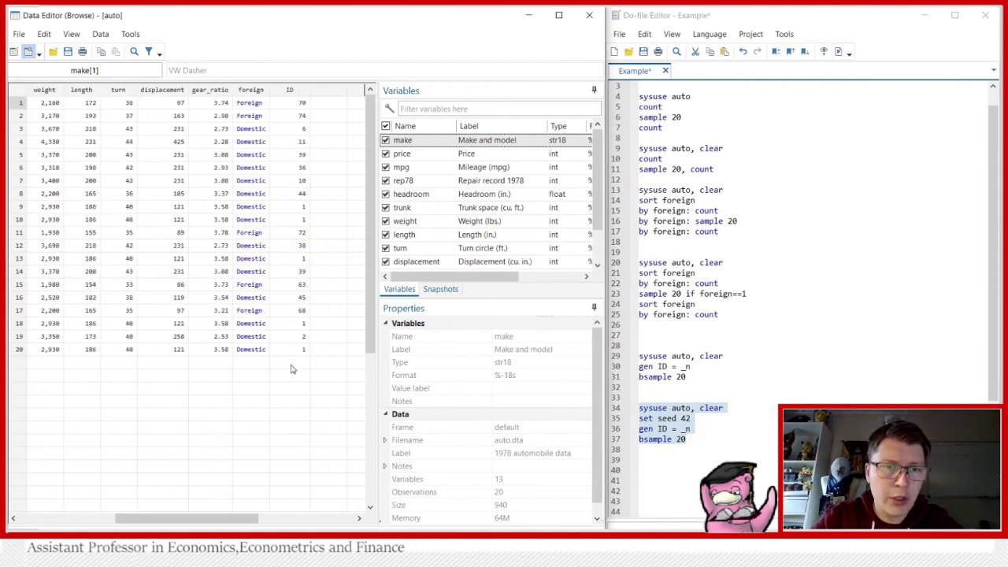
{"action": "left_click", "coordinate": [710, 442]}
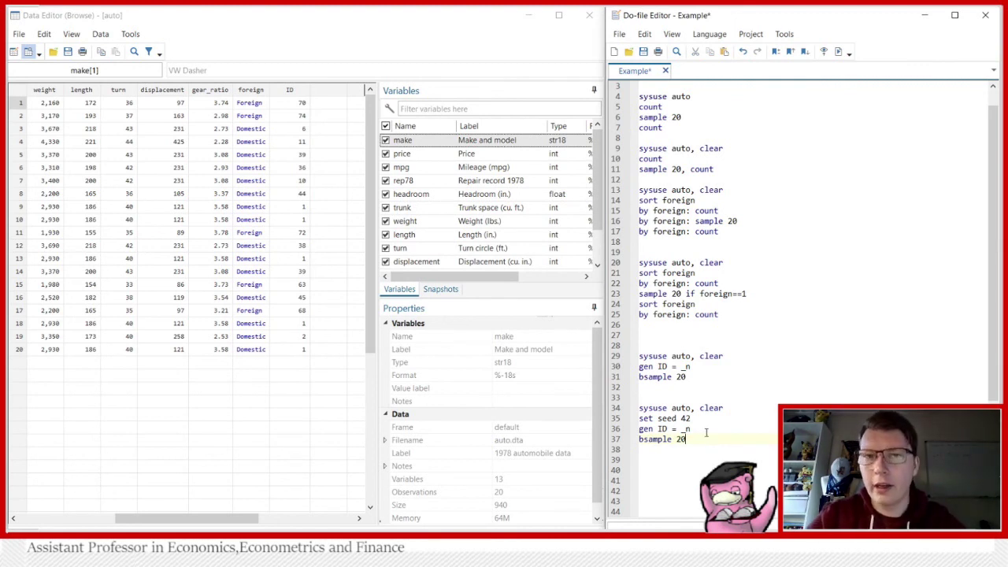
{"action": "left_click", "coordinate": [528, 15]}
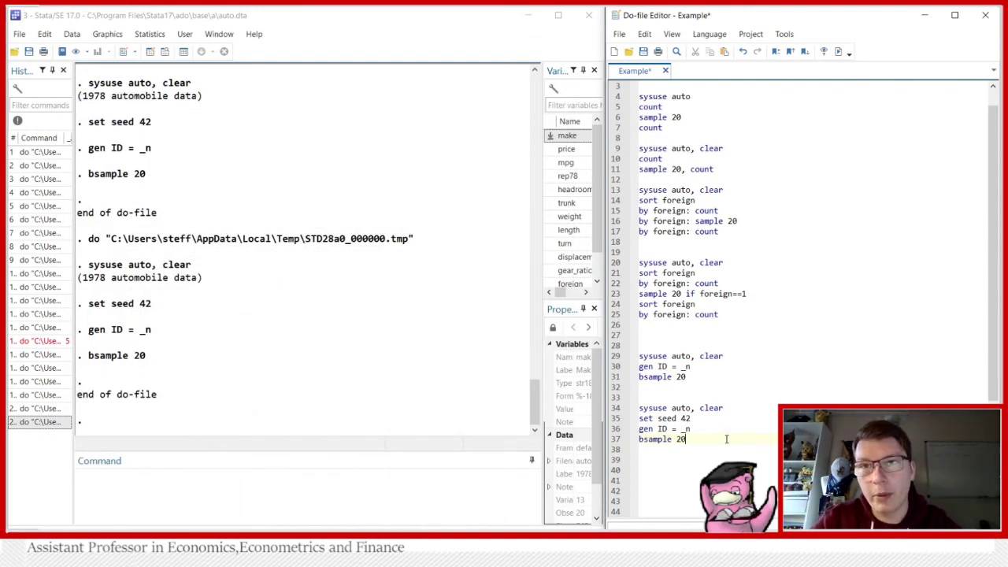
Step: Copy "sysuse auto, clear" to line 40 and add "set seed 42" below it on line 41
{"action": "scroll", "coordinate": [726, 439], "scroll_direction": "down", "scroll_amount": 5}
{"action": "key", "text": "Return"}
{"action": "key", "text": "Return"}
{"action": "key", "text": "Return"}
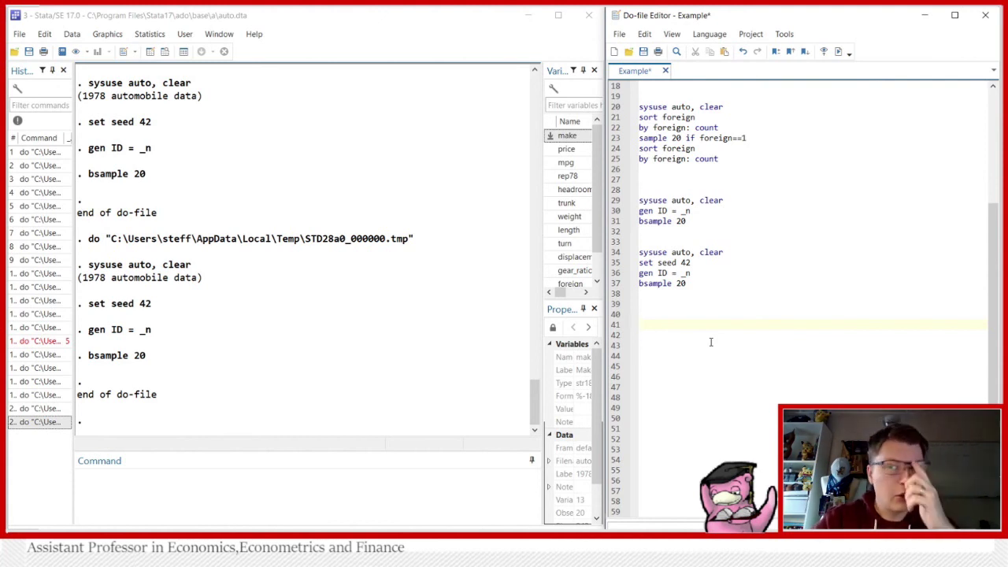
{"action": "left_click", "coordinate": [619, 253]}
{"action": "key", "text": "ctrl+c"}
{"action": "left_click", "coordinate": [644, 315]}
{"action": "key", "text": "ctrl+v"}
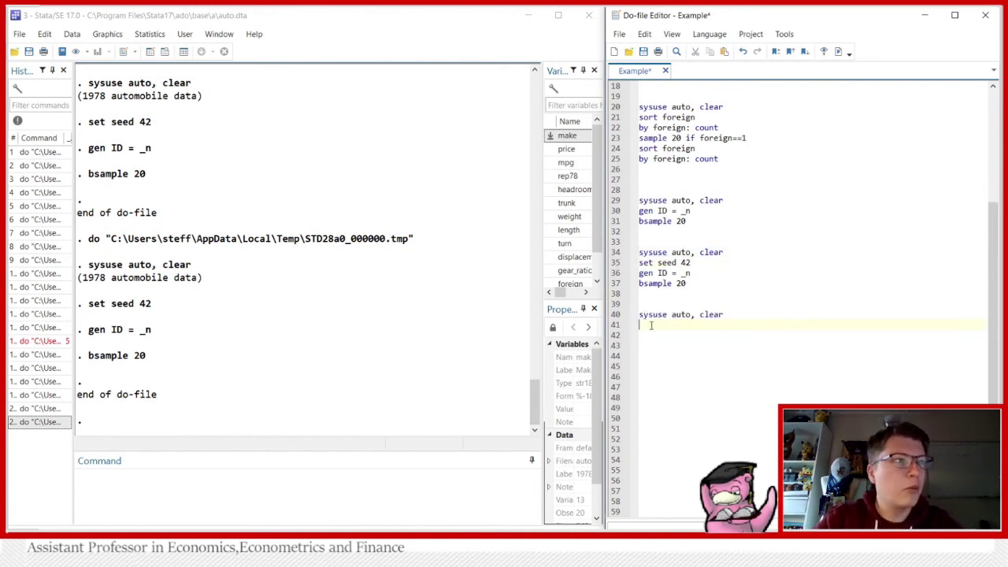
{"action": "type", "text": "set"}
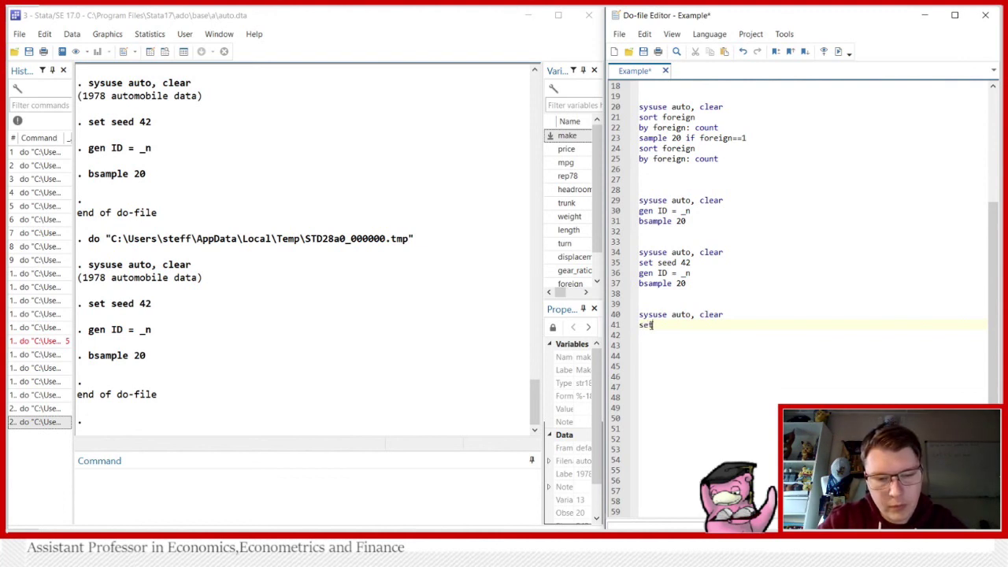
{"action": "type", "text": " seed 42"}
{"action": "key", "text": "Return"}
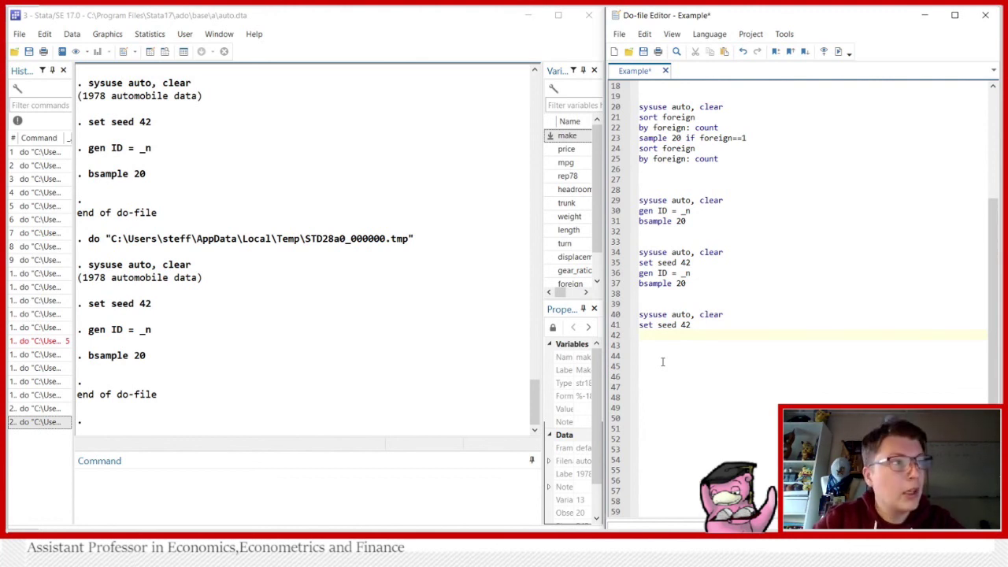
Step: Add "gen rand_num = uniform()" on line 42 to generate a uniform random number for each observation
{"action": "type", "text": "gen"}
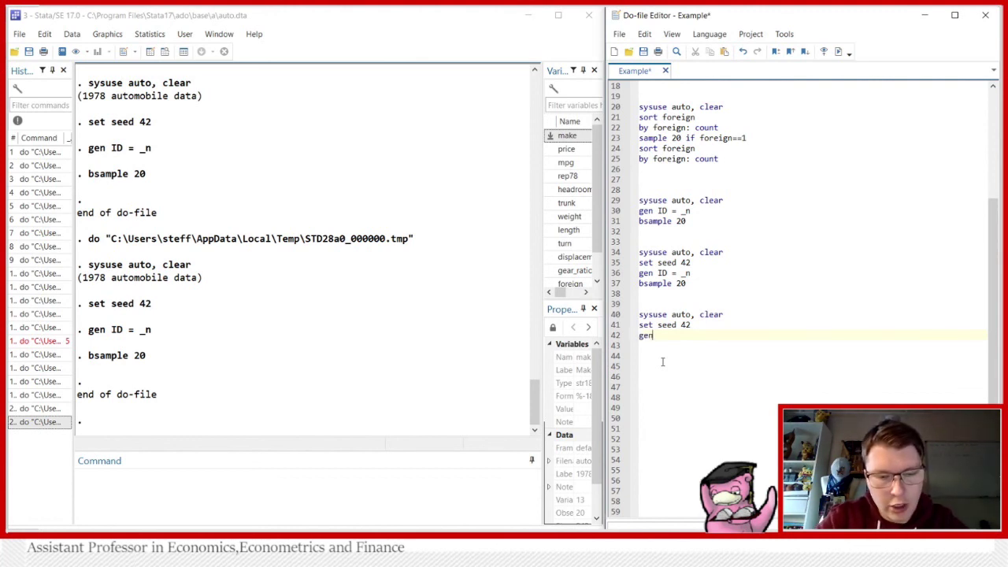
{"action": "type", "text": " ran"}
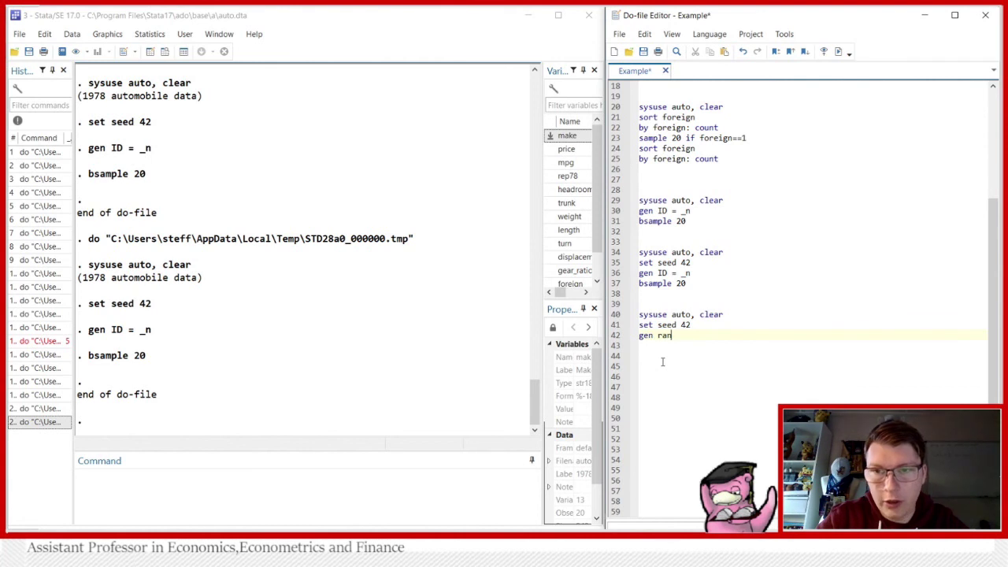
{"action": "type", "text": "d_num "}
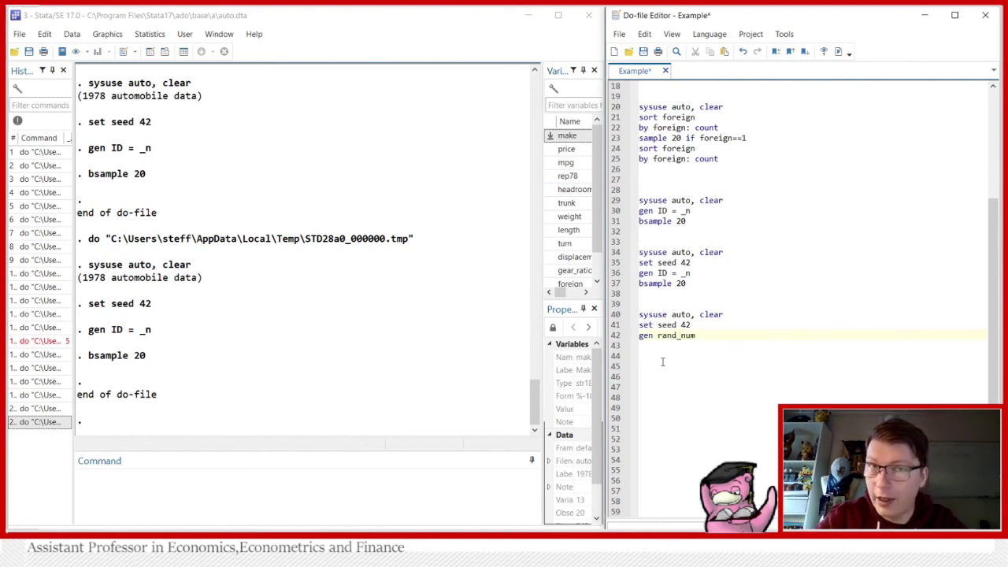
{"action": "type", "text": "= "}
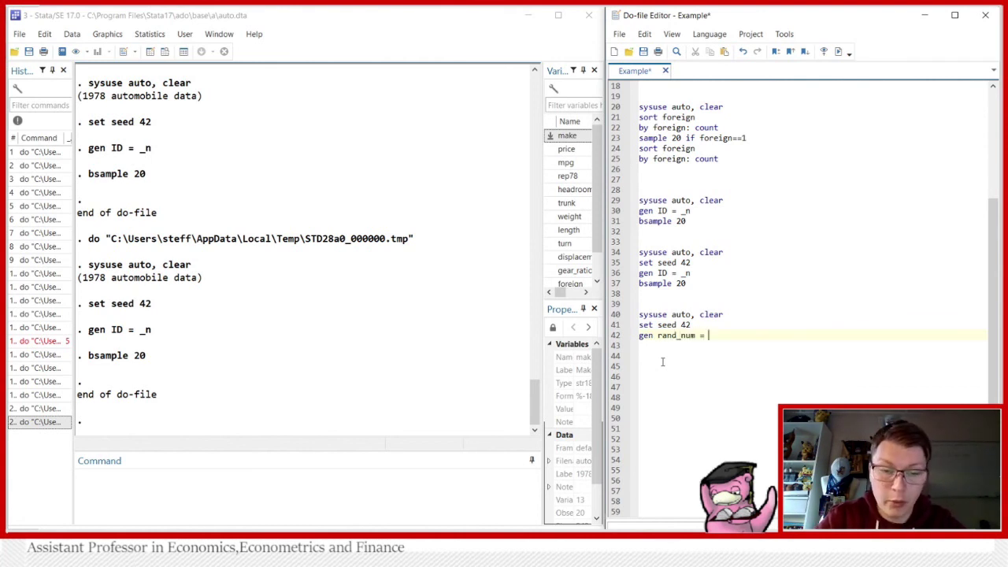
{"action": "type", "text": "uniform()"}
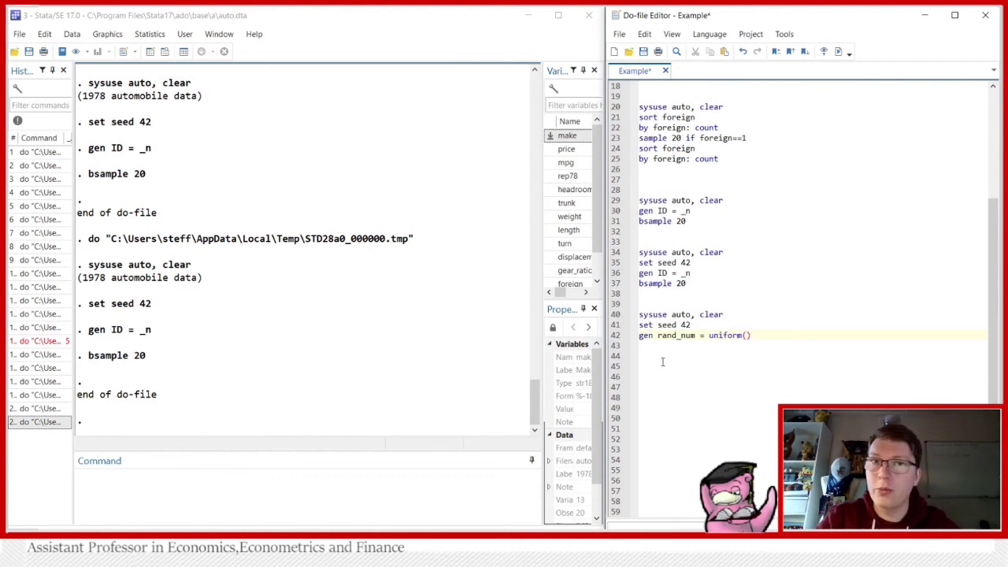
{"action": "mouse_move", "coordinate": [753, 335]}
{"action": "left_mouse_down"}
{"action": "mouse_move", "coordinate": [640, 335]}
{"action": "mouse_move", "coordinate": [754, 339]}
{"action": "mouse_move", "coordinate": [745, 337]}
{"action": "left_mouse_up"}
{"action": "left_click", "coordinate": [745, 337]}
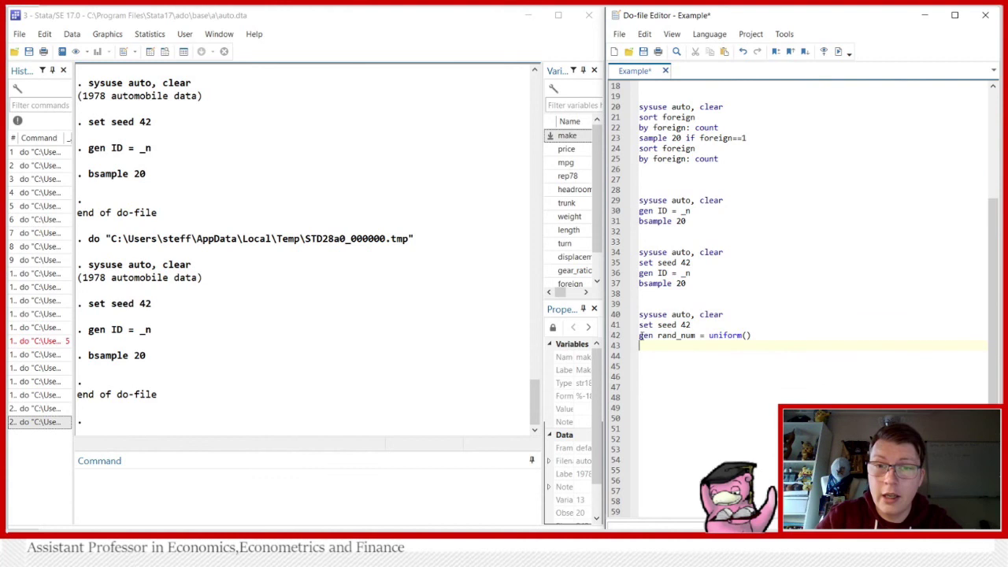
Step: Run lines 40–42 as one block to load the data, set the seed and create rand_num
{"action": "left_click", "coordinate": [611, 337]}
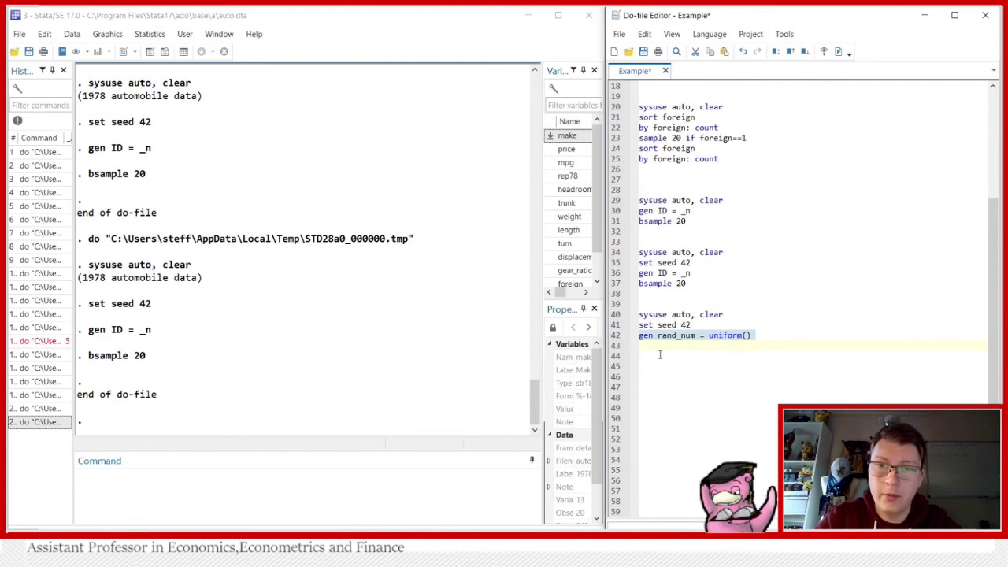
{"action": "left_click_drag", "start_coordinate": [613, 315], "coordinate": [612, 338]}
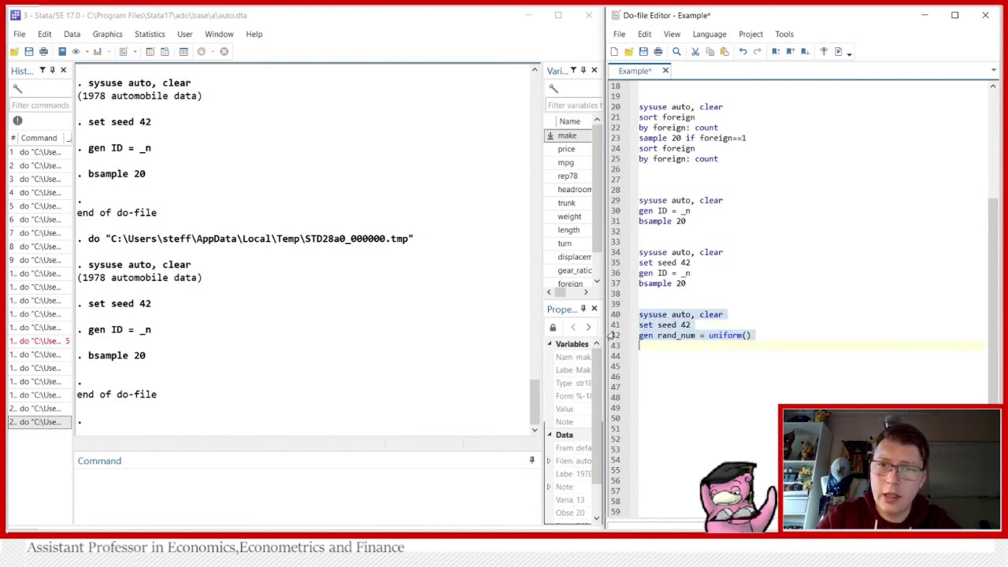
{"action": "key", "text": "ctrl+d"}
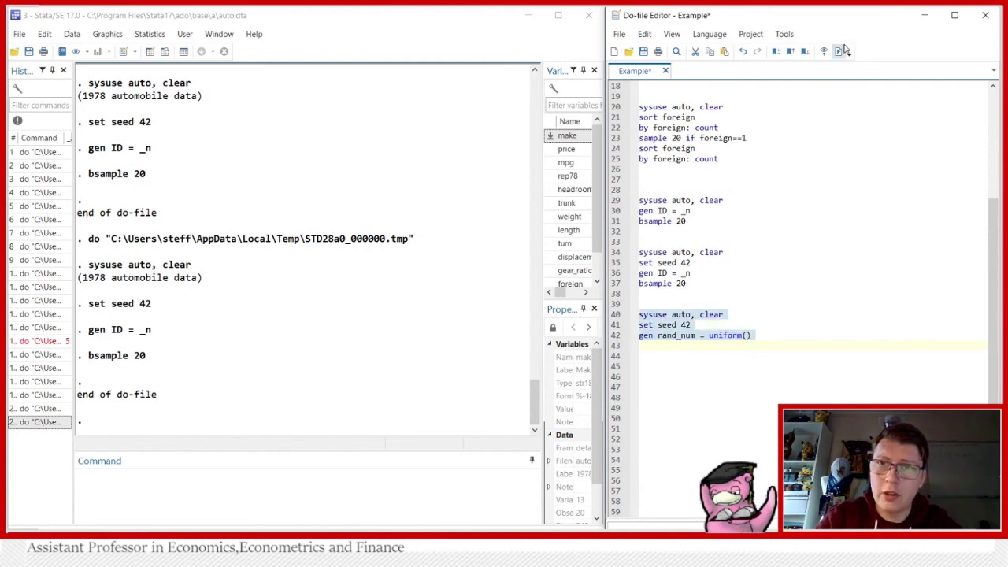
{"action": "left_click", "coordinate": [762, 335]}
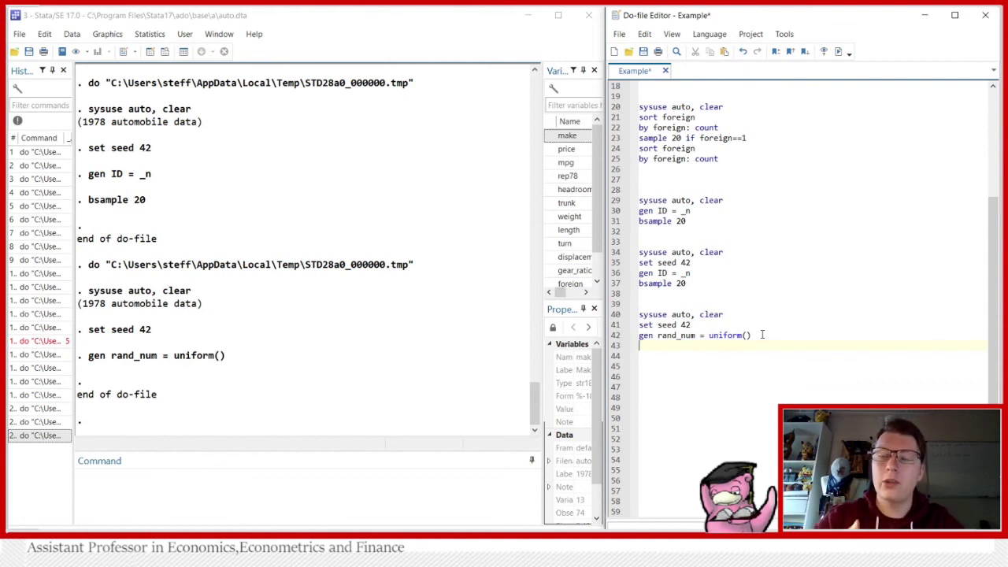
Step: Add "egen ordering = rank(rand_num)" on line 43 and run that line on its own
{"action": "type", "text": "egen order"}
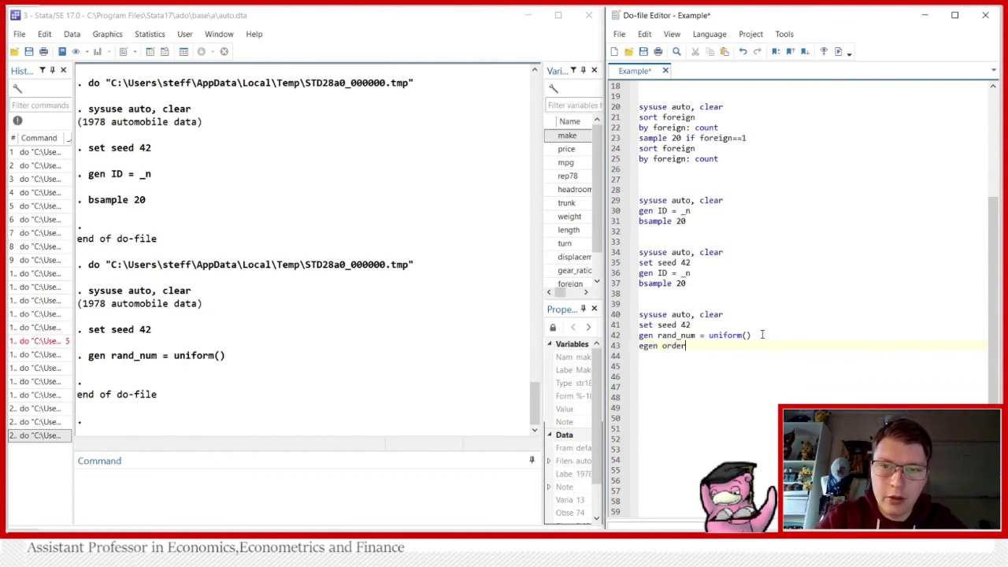
{"action": "type", "text": "ing = rank("}
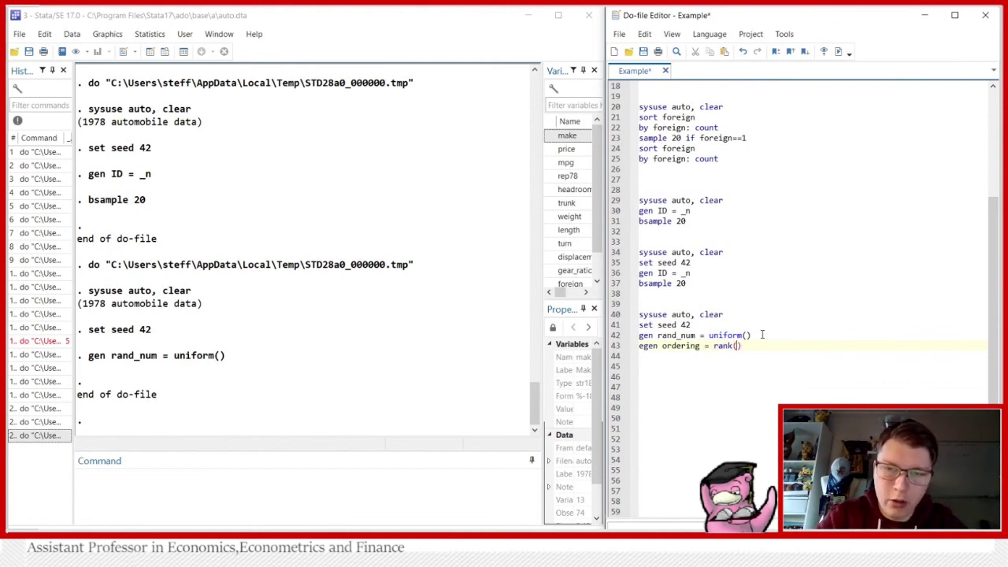
{"action": "type", "text": "rand_num"}
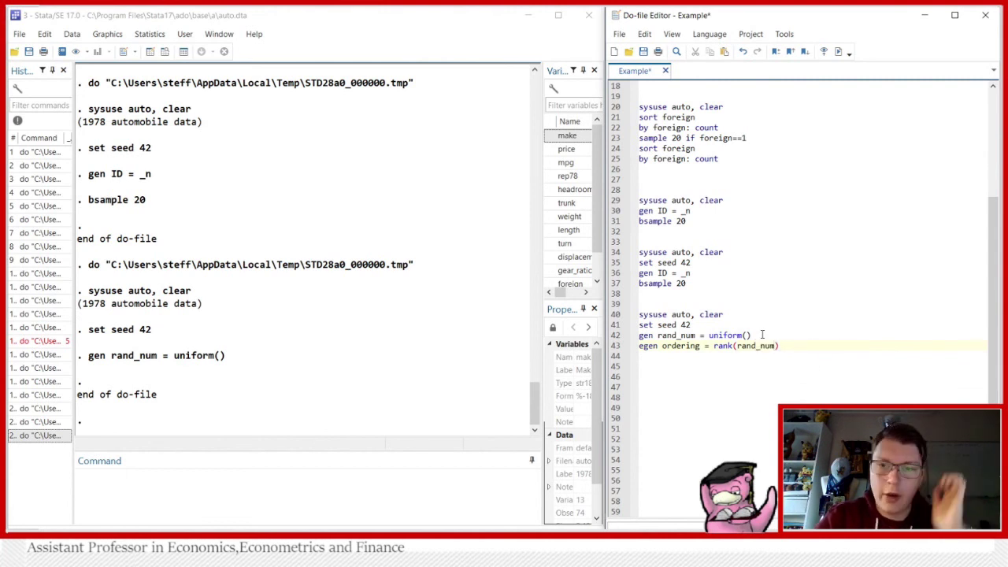
{"action": "left_click", "coordinate": [611, 348]}
{"action": "left_click", "coordinate": [839, 52]}
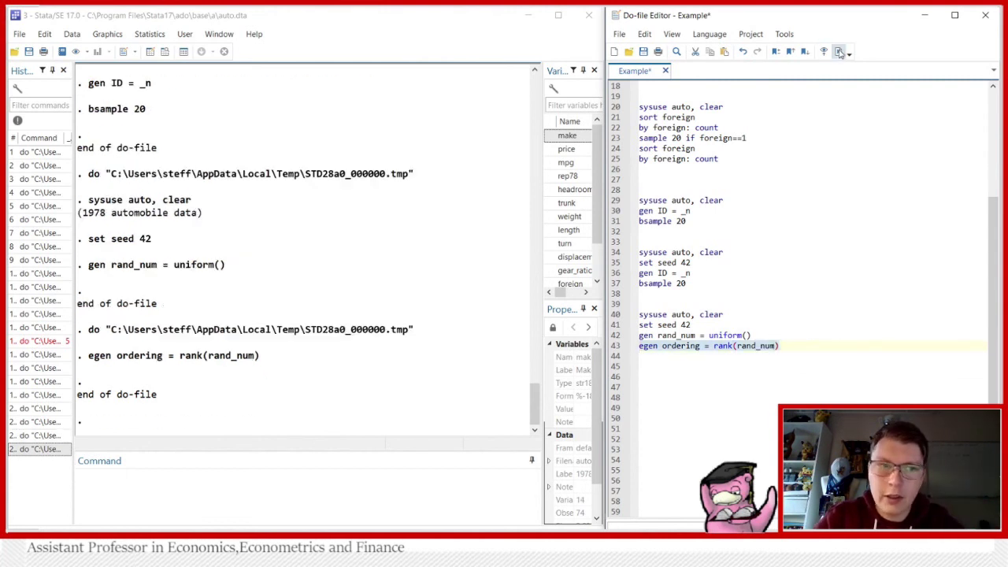
Step: Open the data browser, compare the rand_num values with their ranks in the ordering column, and minimize the browser
{"action": "left_click", "coordinate": [183, 52]}
{"action": "left_click_drag", "start_coordinate": [126, 517], "coordinate": [247, 517]}
{"action": "left_click_drag", "start_coordinate": [225, 104], "coordinate": [216, 389]}
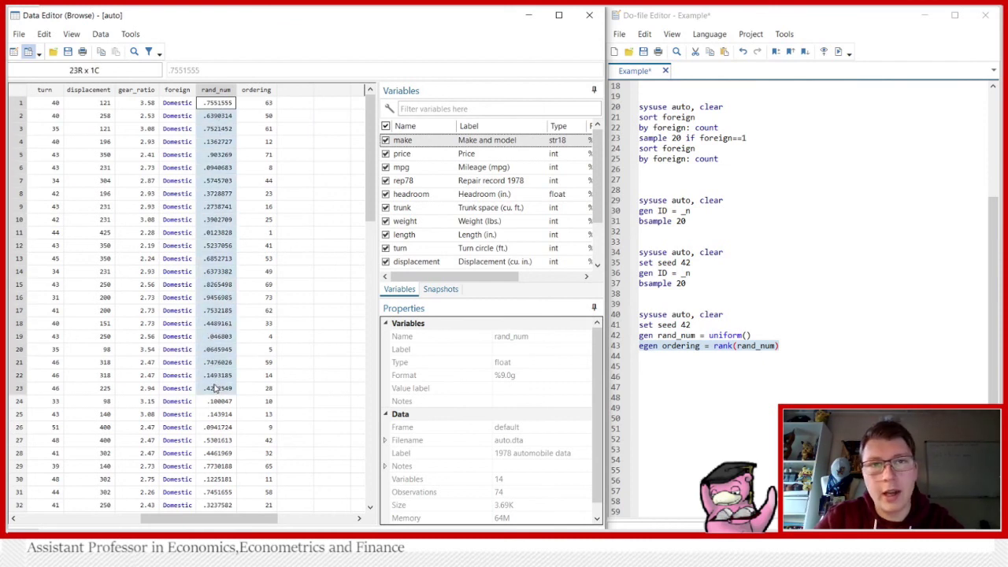
{"action": "left_click_drag", "start_coordinate": [269, 108], "coordinate": [266, 263]}
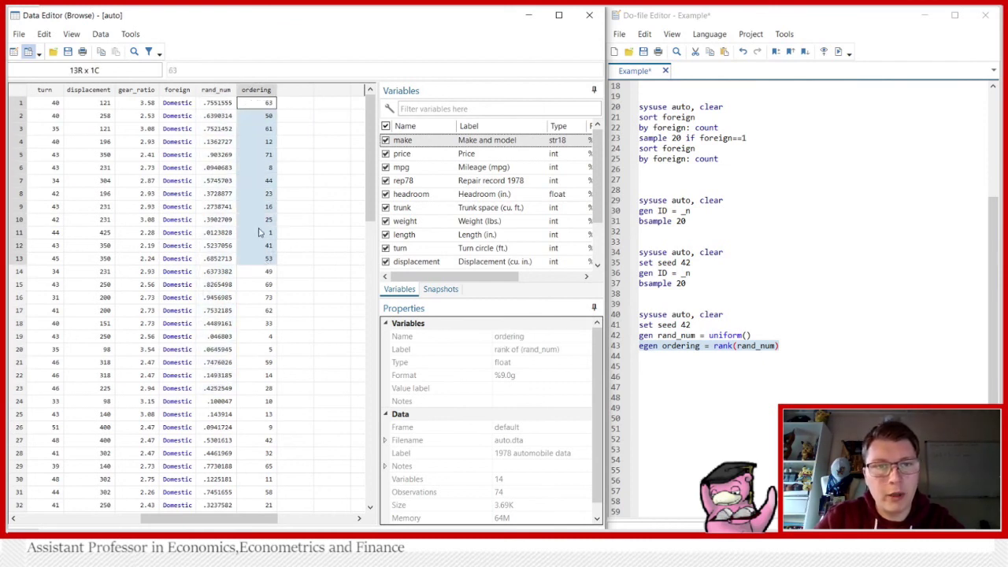
{"action": "left_click", "coordinate": [256, 235]}
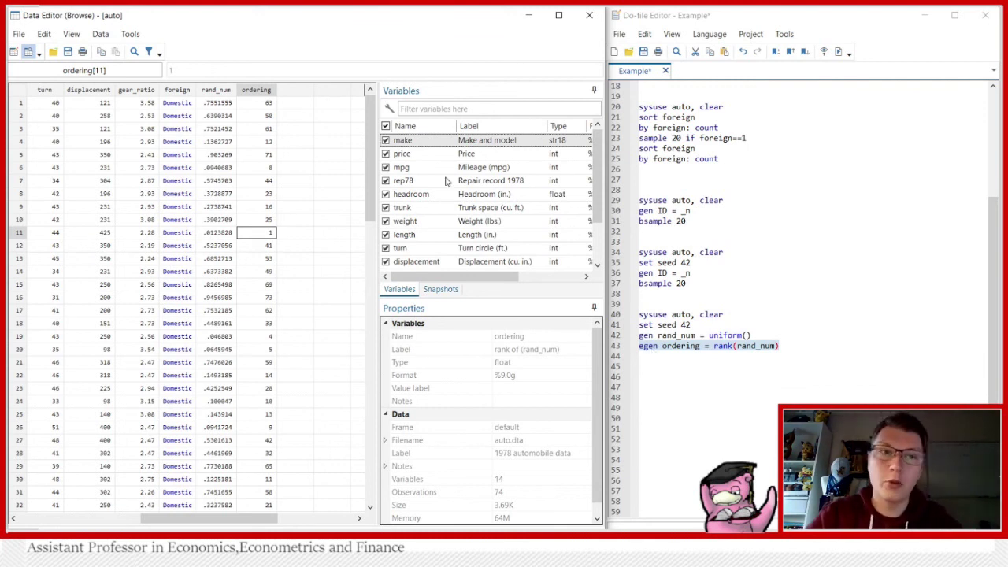
{"action": "left_click", "coordinate": [527, 15]}
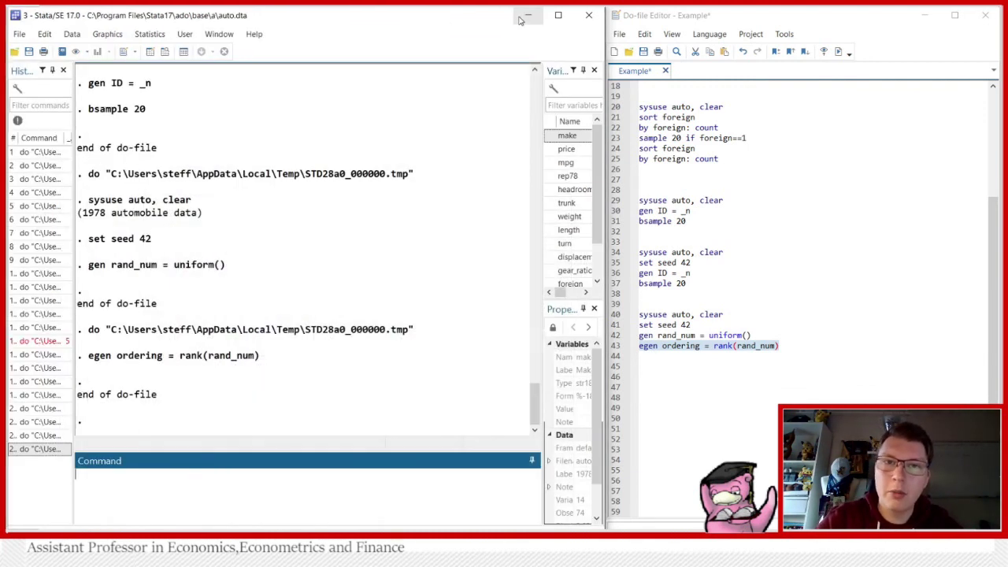
Step: Add "gen group = ." on line 45 to create an empty group variable
{"action": "left_click", "coordinate": [695, 366]}
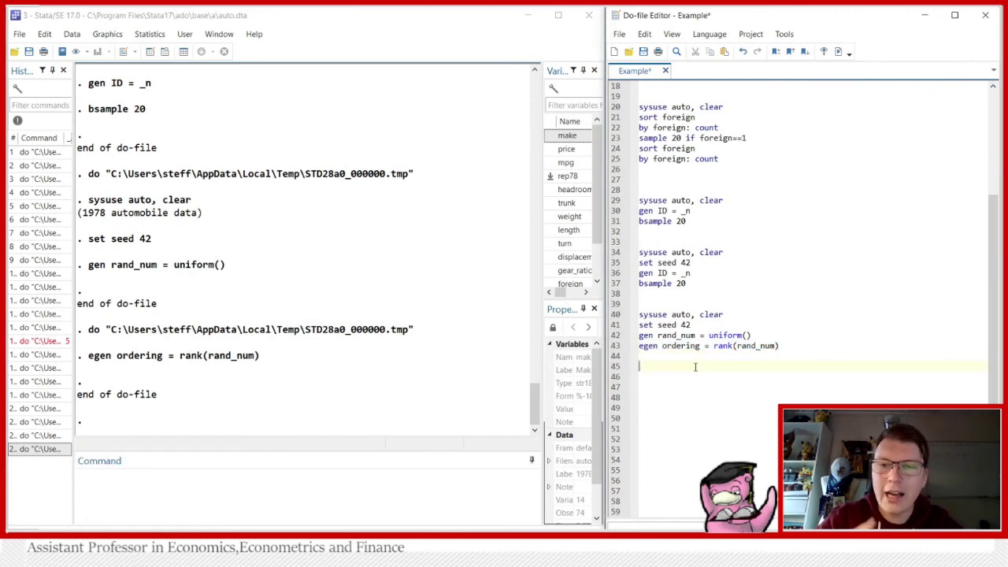
{"action": "type", "text": "gen "}
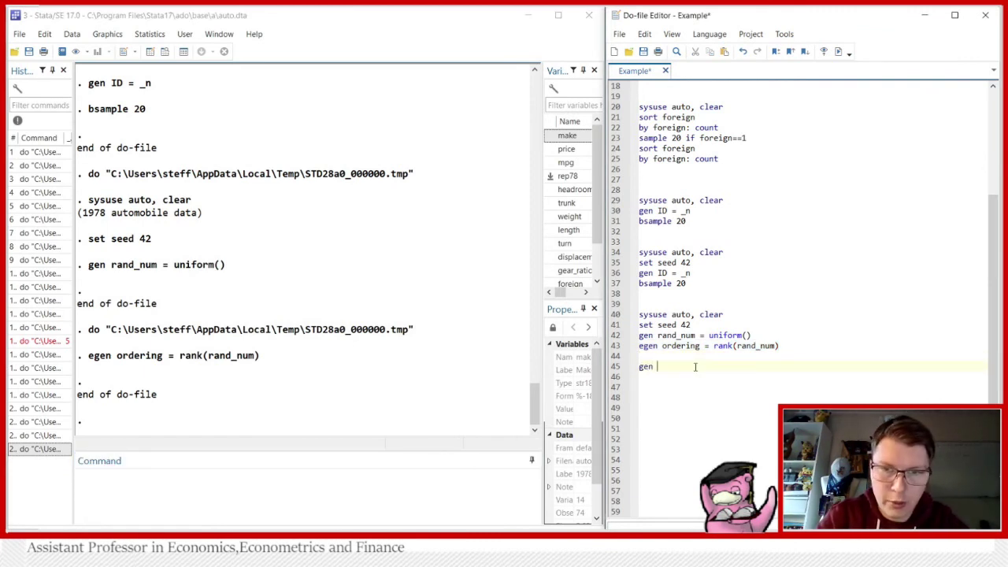
{"action": "type", "text": "group = ."}
{"action": "key", "text": "Return"}
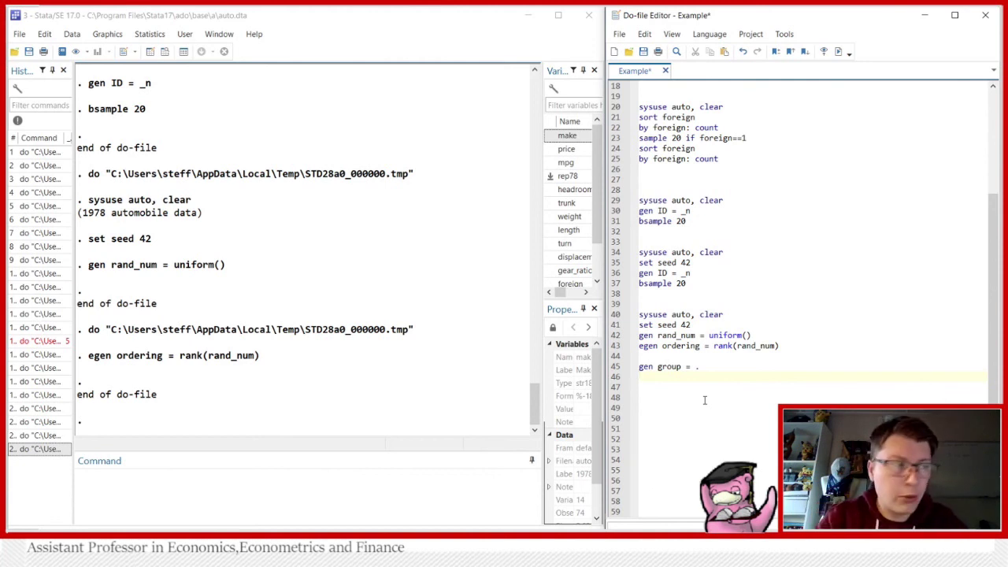
Step: Add "replace group = 0 if ordering <= _N/2" on line 46 to assign the lower-ranked half to group 0
{"action": "type", "text": "replace grou"}
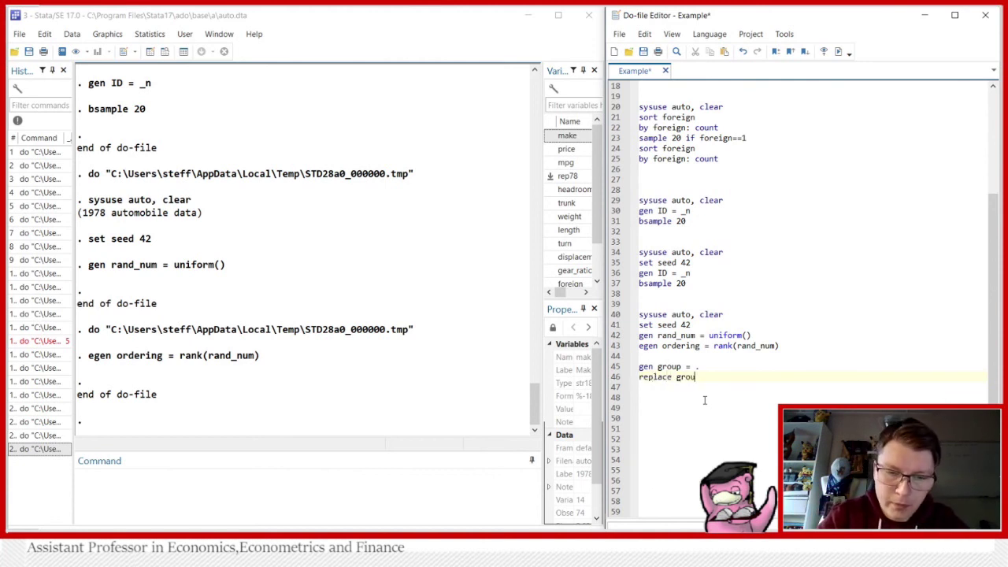
{"action": "type", "text": "p = 1 if"}
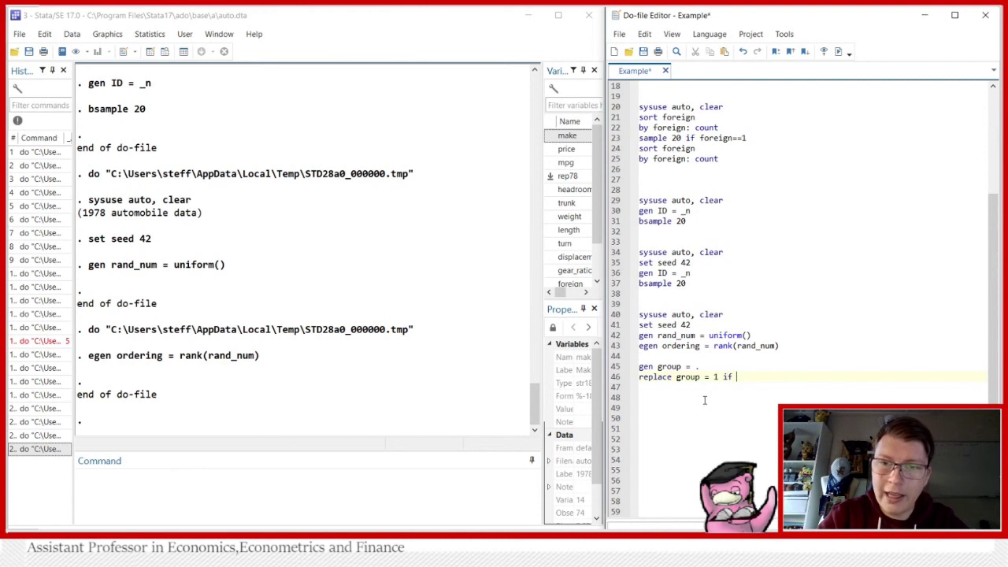
{"action": "type", "text": " ordering"}
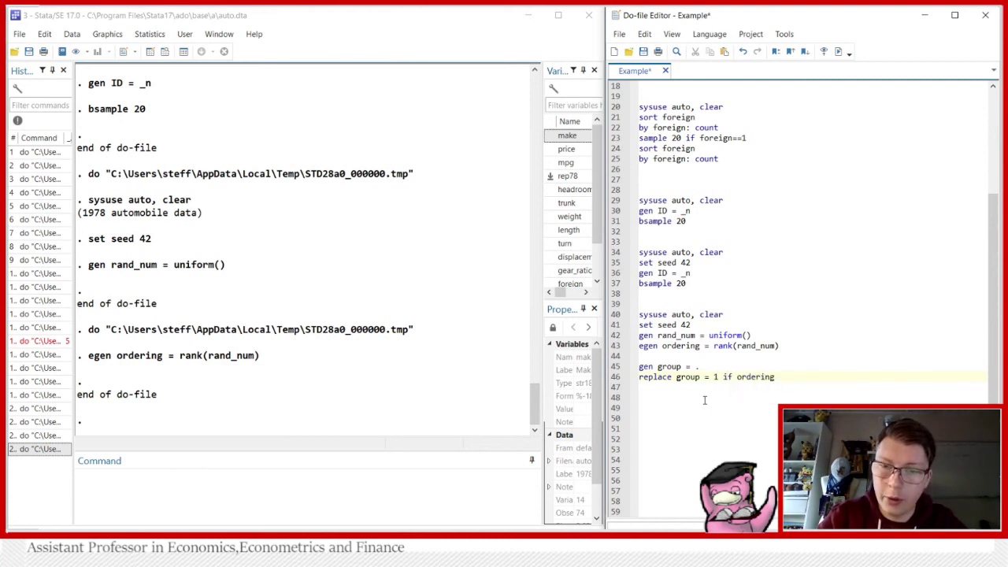
{"action": "type", "text": " <= "}
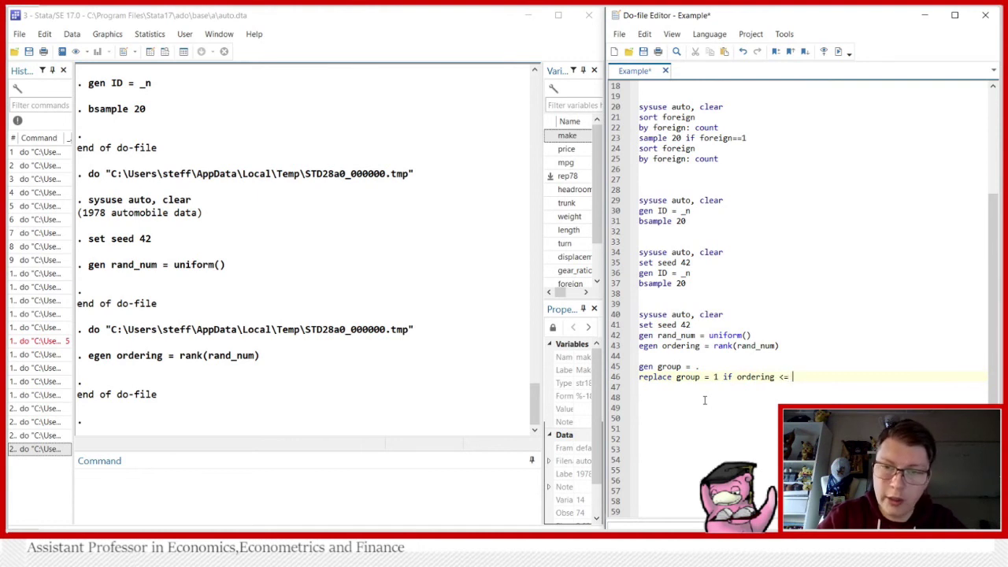
{"action": "type", "text": "_N"}
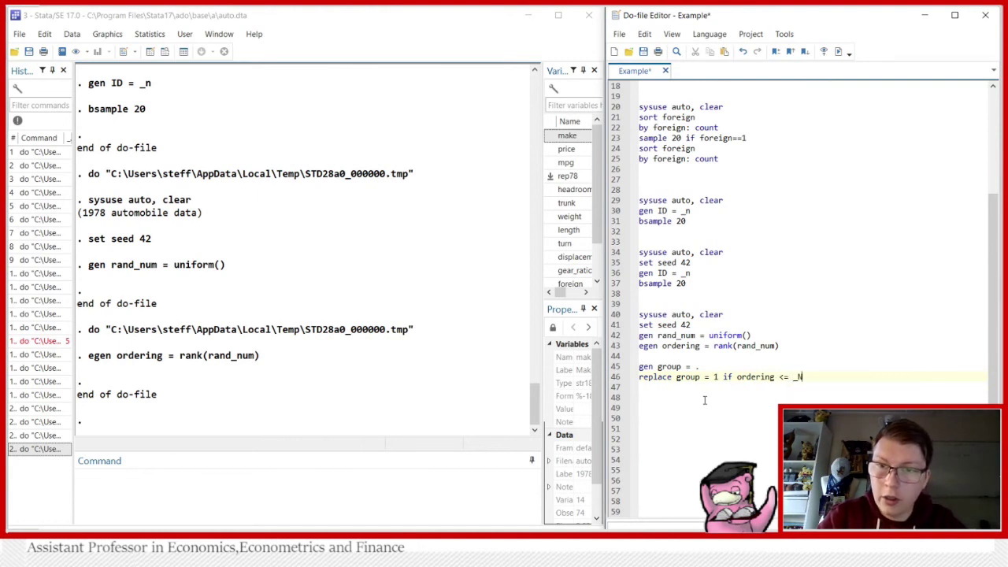
{"action": "type", "text": "/2"}
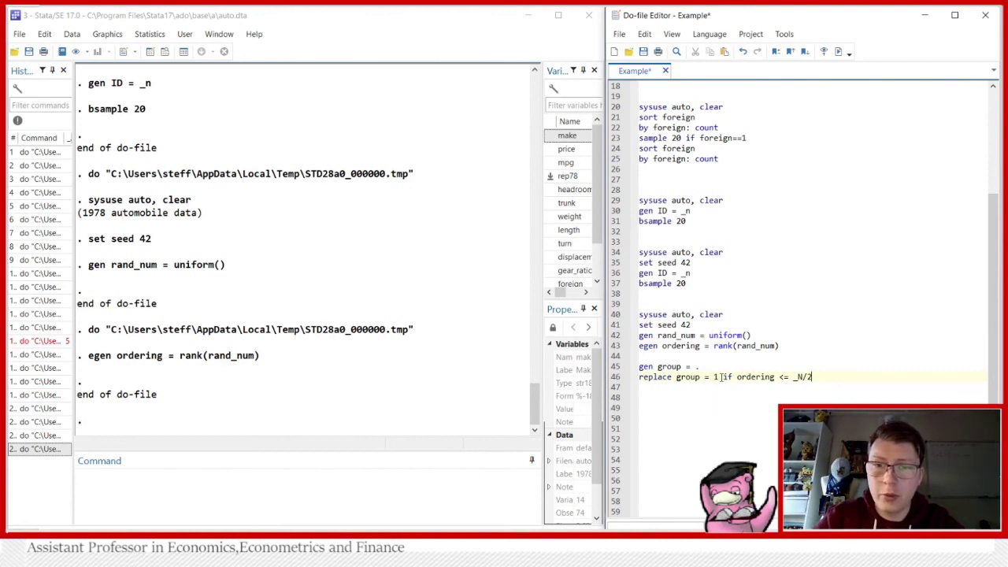
{"action": "key", "text": "BackSpace"}
{"action": "type", "text": "0"}
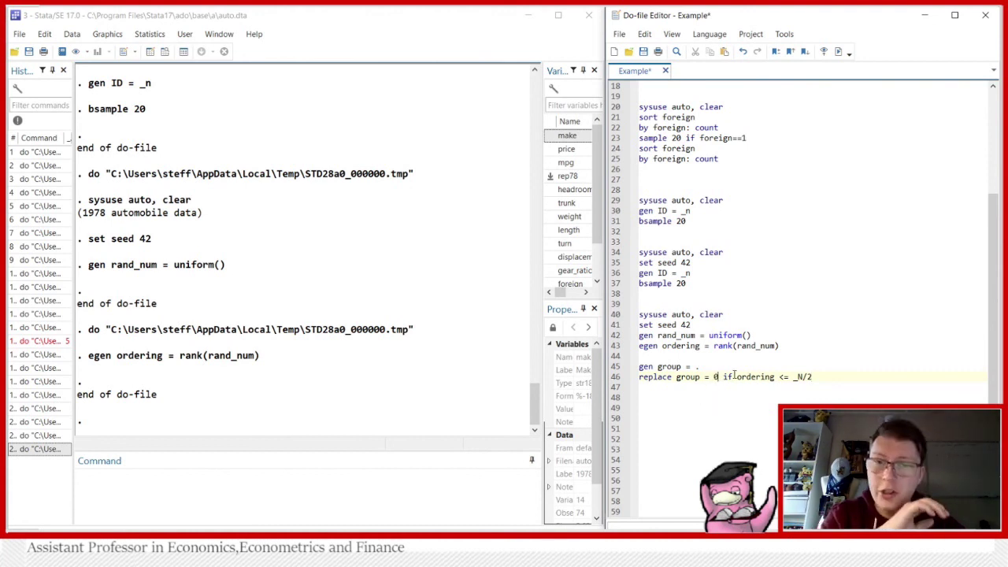
Step: Duplicate line 46 onto line 47 and edit the copy to "replace group = 1 if ordering > _N/2"
{"action": "left_click", "coordinate": [609, 379]}
{"action": "key", "text": "ctrl+c"}
{"action": "left_click", "coordinate": [632, 388]}
{"action": "key", "text": "ctrl+v"}
{"action": "left_click", "coordinate": [718, 387]}
{"action": "key", "text": "BackSpace"}
{"action": "type", "text": "1"}
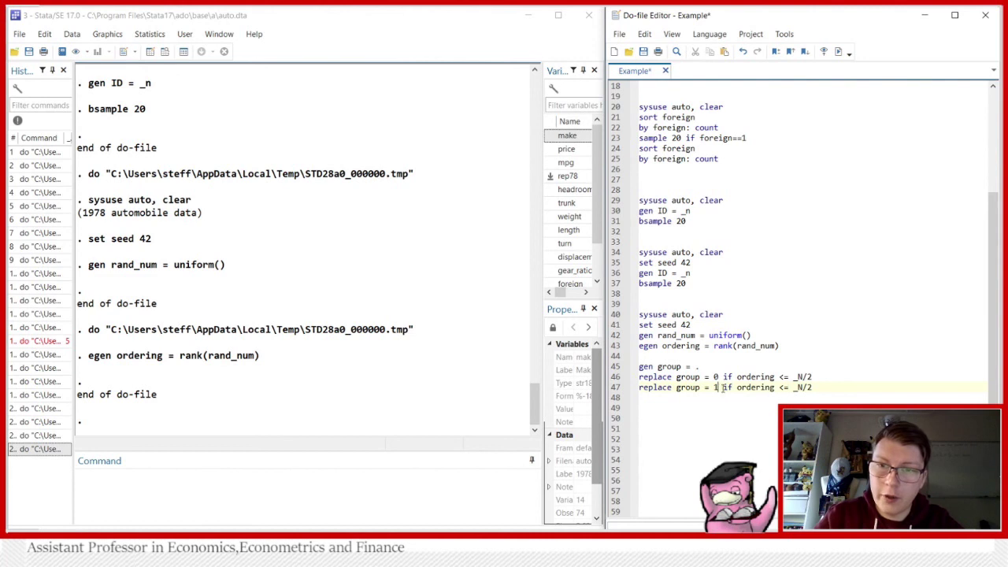
{"action": "left_click", "coordinate": [788, 387]}
{"action": "key", "text": "BackSpace"}
{"action": "key", "text": "BackSpace"}
{"action": "type", "text": ">"}
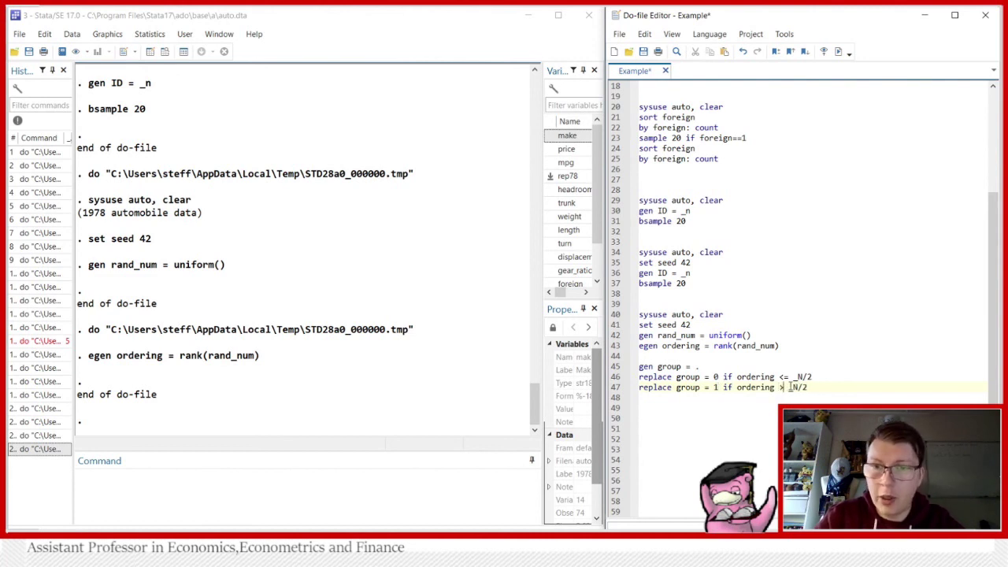
Step: Run only the group assignment code on lines 45–47, and tabulate group with "tab group"
{"action": "left_click_drag", "start_coordinate": [816, 388], "coordinate": [624, 366]}
{"action": "left_click", "coordinate": [839, 51]}
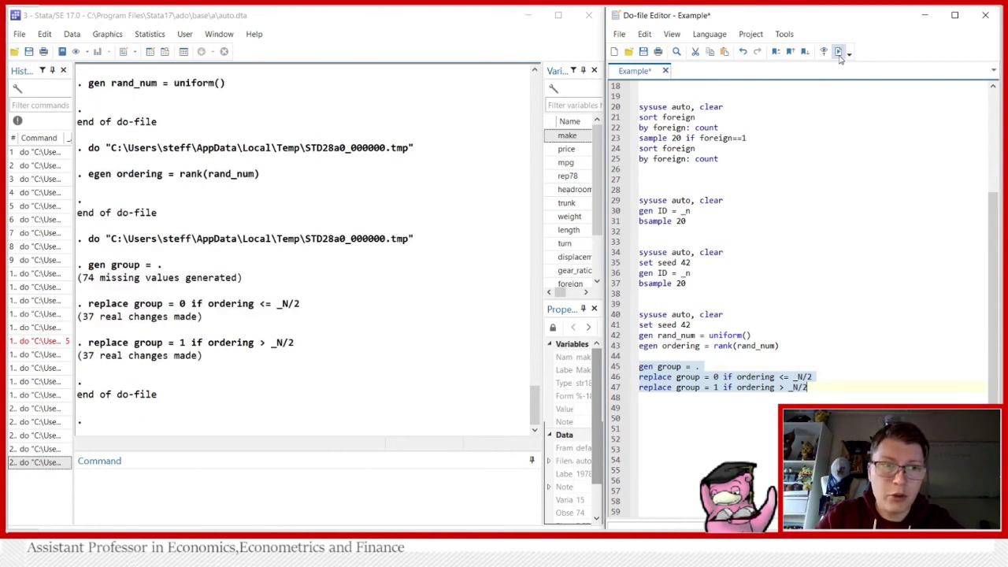
{"action": "left_click", "coordinate": [171, 499]}
{"action": "type", "text": "tab group"}
{"action": "key", "text": "Return"}
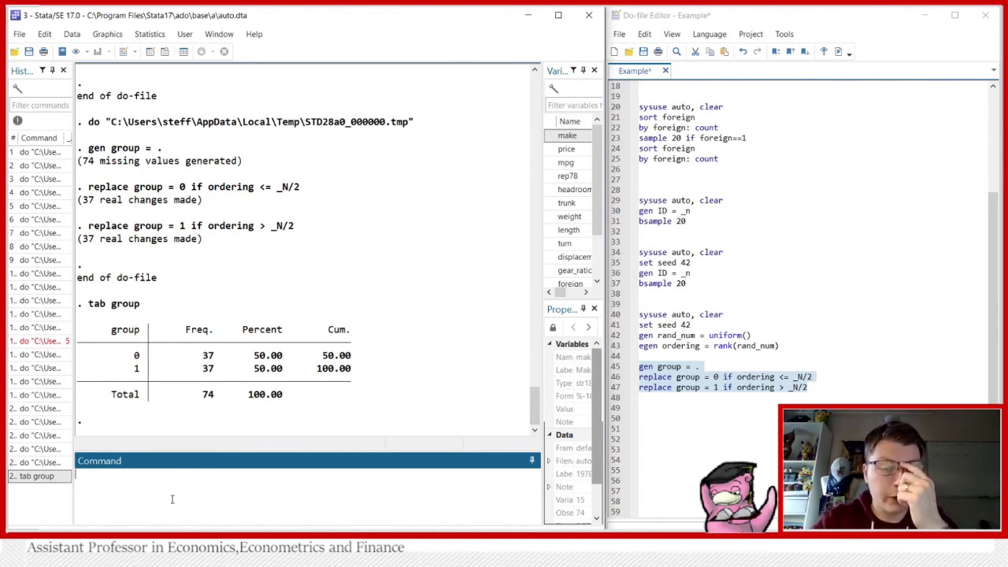
Step: Add "gen group2 = ." on line 50, below the two-group code, to create a second empty group variable
{"action": "left_click", "coordinate": [642, 398]}
{"action": "scroll", "coordinate": [662, 371], "scroll_direction": "down", "scroll_amount": 2}
{"action": "key", "text": "Return"}
{"action": "key", "text": "Return"}
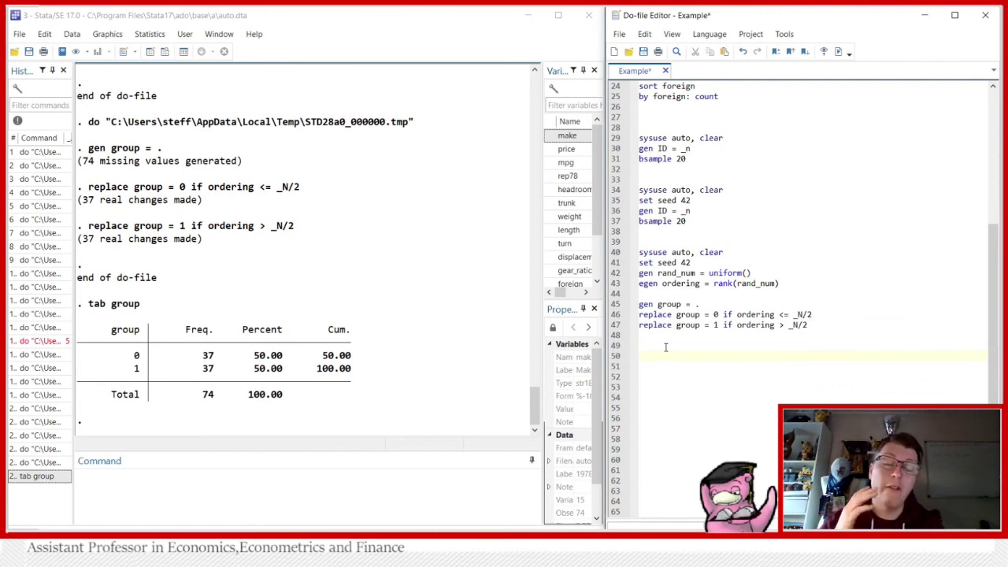
{"action": "type", "text": "gen"}
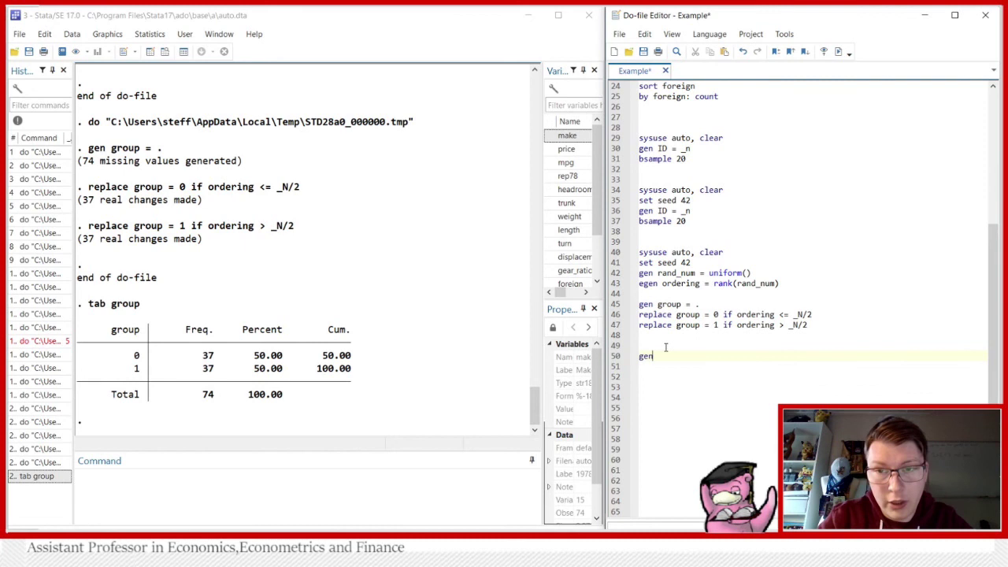
{"action": "type", "text": " group2"}
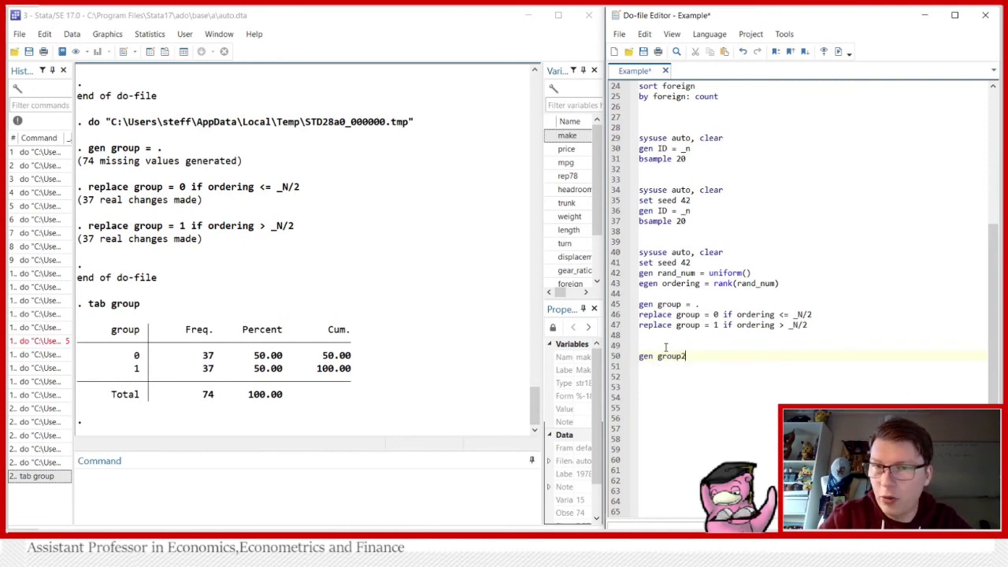
{"action": "type", "text": " = ."}
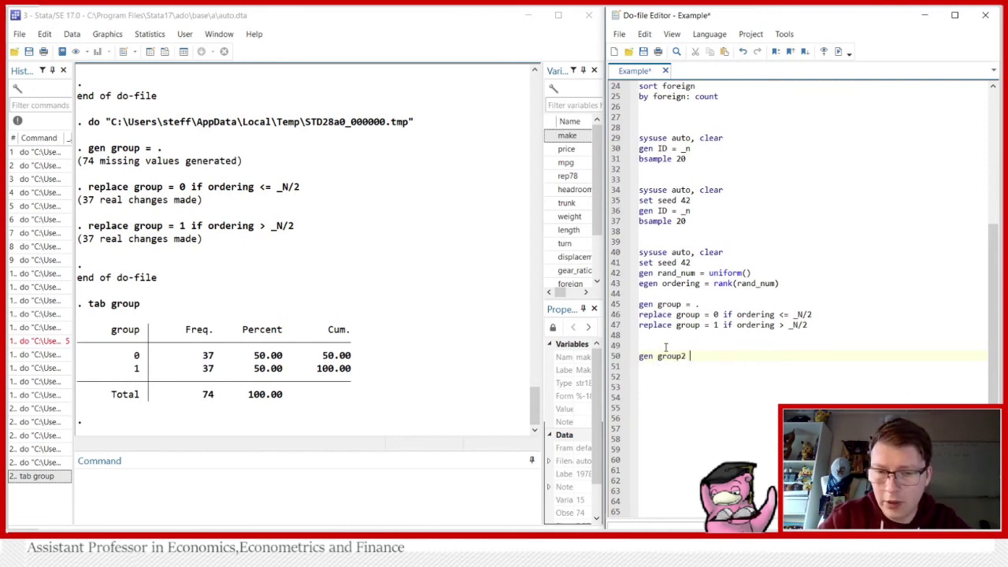
{"action": "key", "text": "Return"}
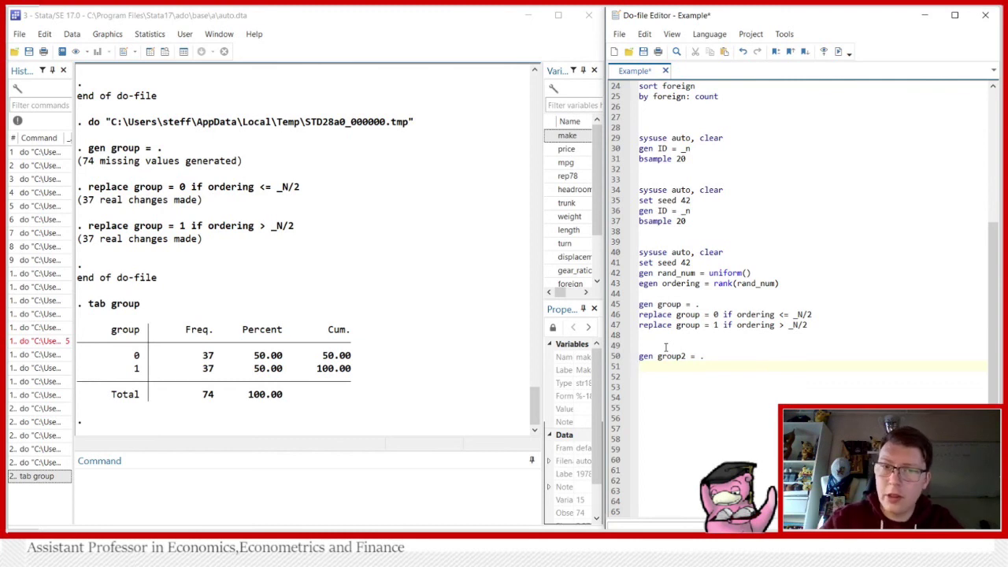
Step: Copy line 46 to line 51 and edit the copy to "replace group2 = 0 if ordering <= _N/3"
{"action": "left_click", "coordinate": [617, 314]}
{"action": "key", "text": "ctrl+c"}
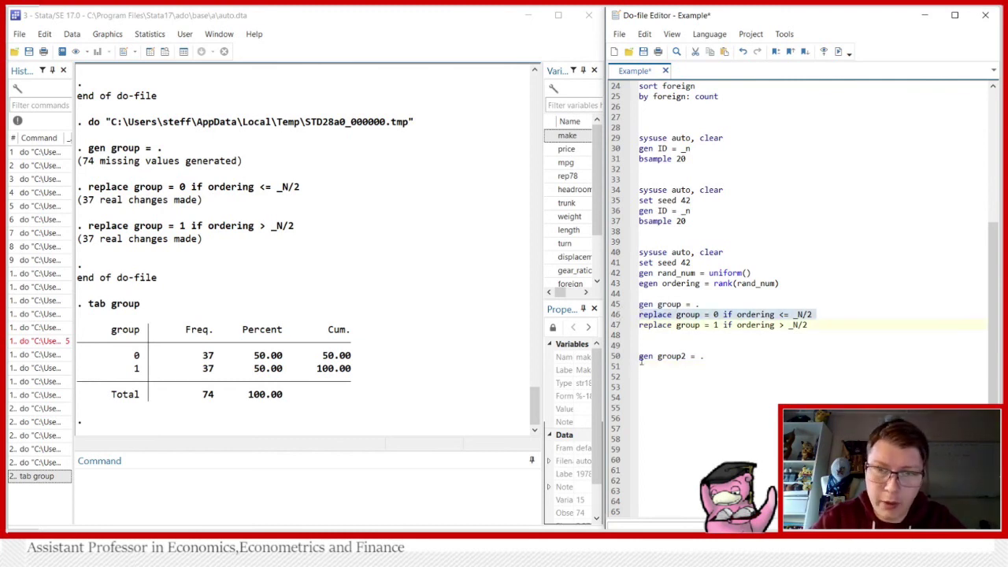
{"action": "left_click", "coordinate": [634, 367]}
{"action": "key", "text": "ctrl+v"}
{"action": "left_click", "coordinate": [700, 367]}
{"action": "type", "text": "2"}
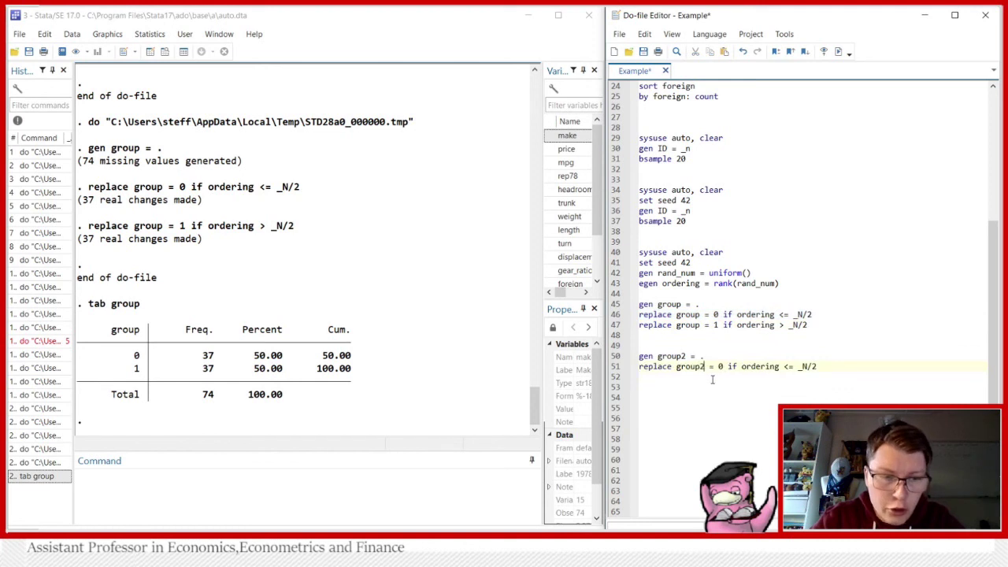
{"action": "left_click", "coordinate": [820, 368]}
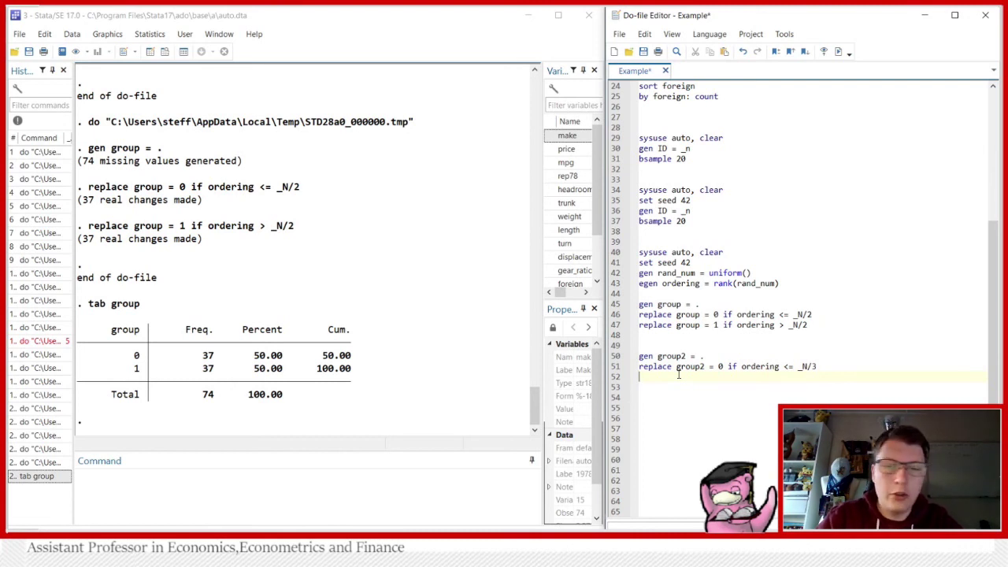
Step: Add an empty loop starting with "forvalues i = 1(1)2 {" on line 52, with one blank line before its closing brace
{"action": "scroll", "coordinate": [678, 375], "scroll_direction": "down", "scroll_amount": 3}
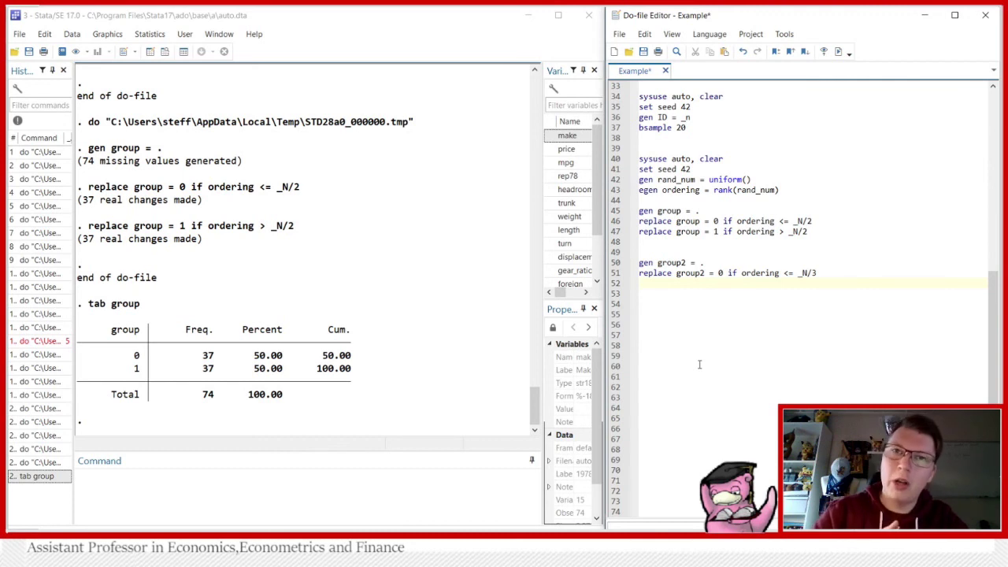
{"action": "type", "text": "forvalues"}
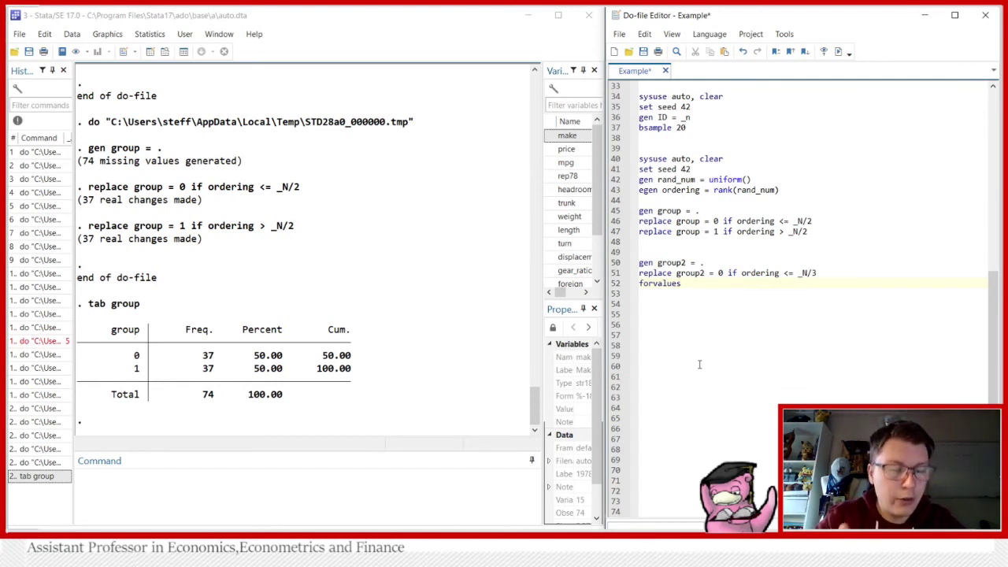
{"action": "type", "text": " i ="}
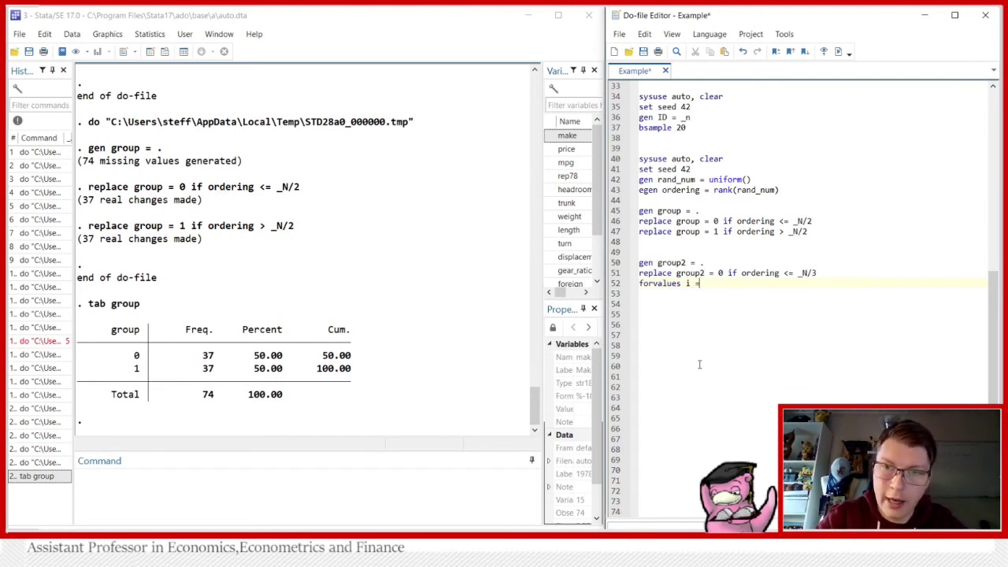
{"action": "type", "text": " 1(1)2"}
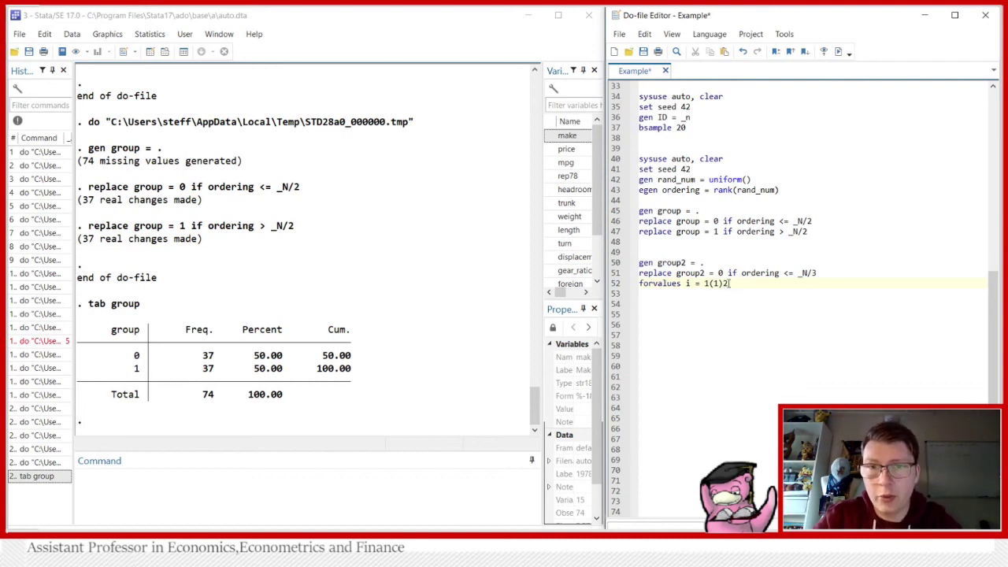
{"action": "type", "text": "{"}
{"action": "key", "text": "Return"}
{"action": "key", "text": "Return"}
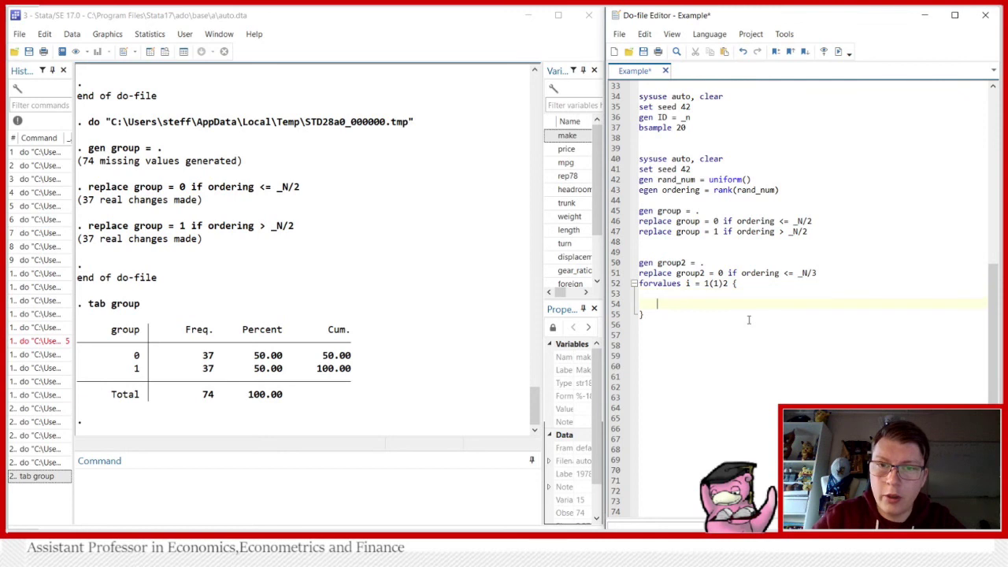
{"action": "key", "text": "BackSpace"}
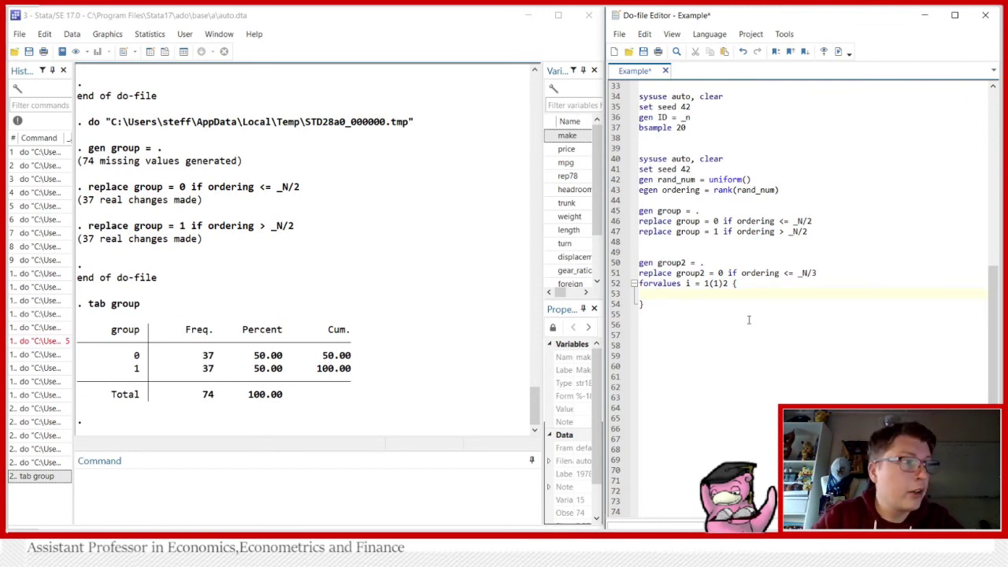
Step: Inside the loop on line 53, write "replace group2 = `i' if ordering <= (`i'+1)*_N/3"
{"action": "type", "text": "replace"}
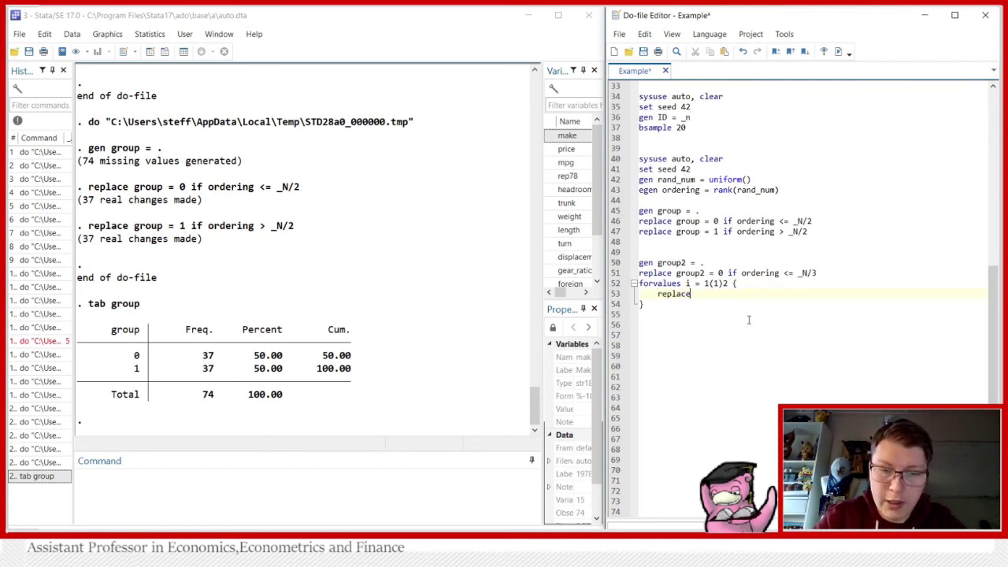
{"action": "type", "text": " group2 "}
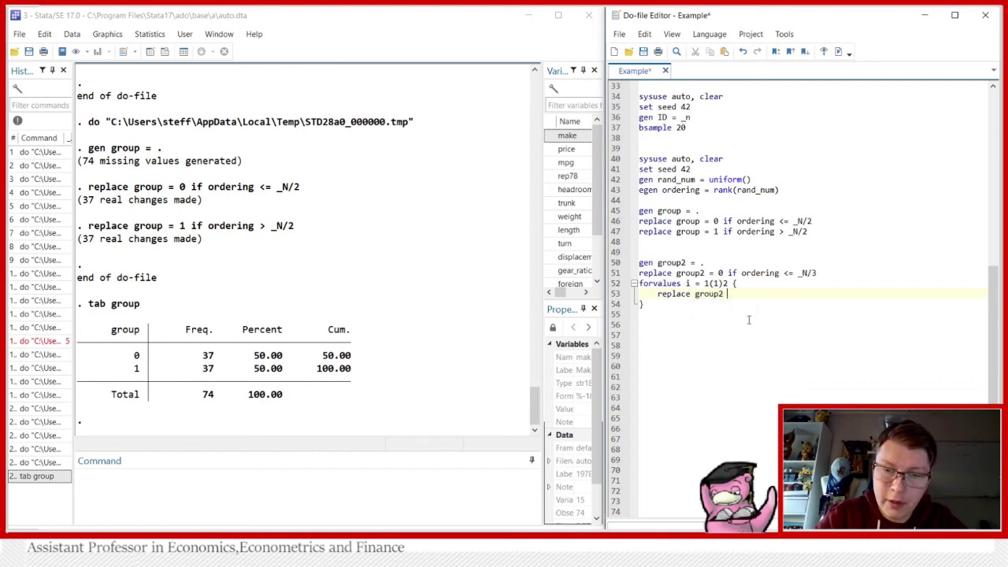
{"action": "type", "text": "= `i'"}
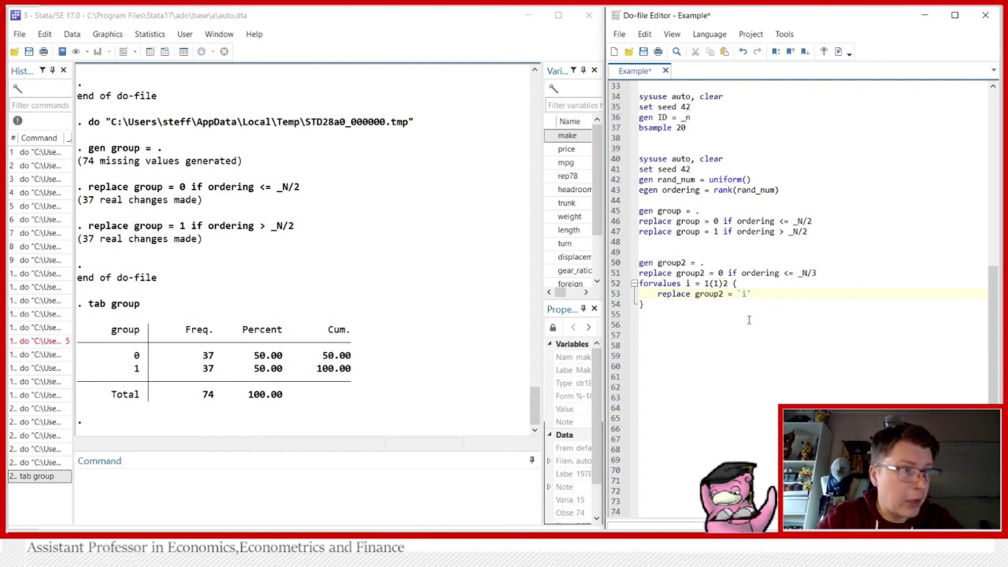
{"action": "type", "text": " if orde"}
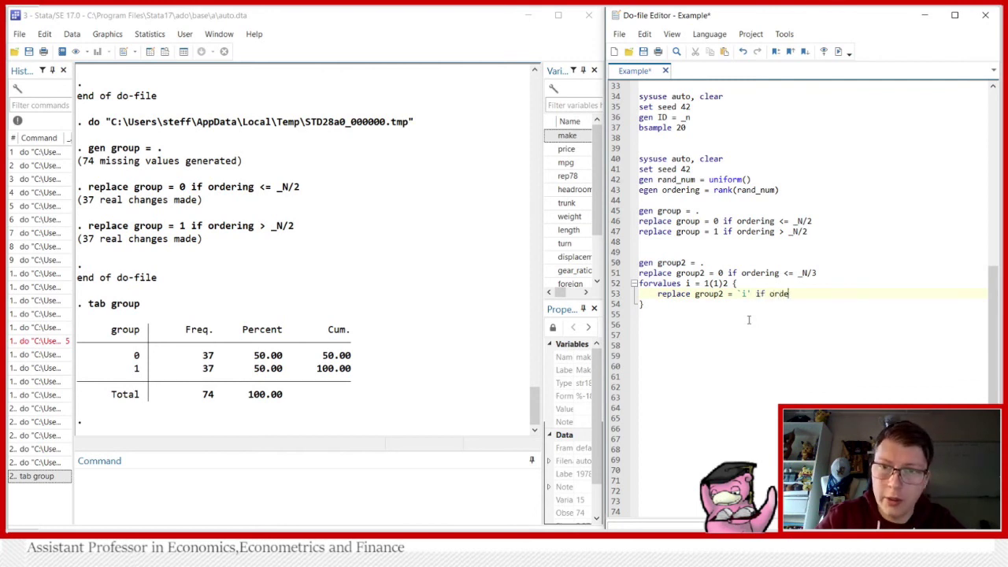
{"action": "type", "text": "ring <= ("}
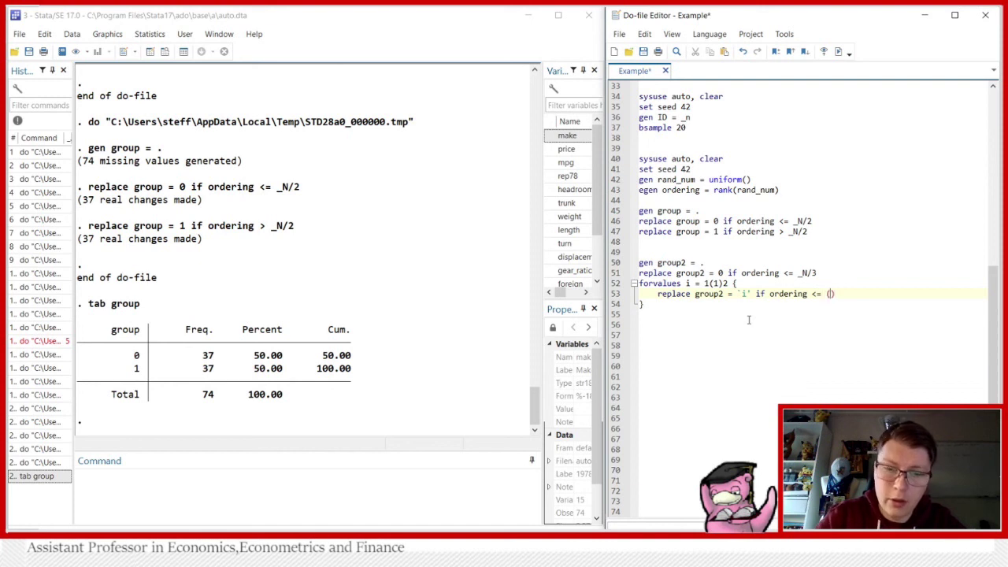
{"action": "type", "text": "`i"}
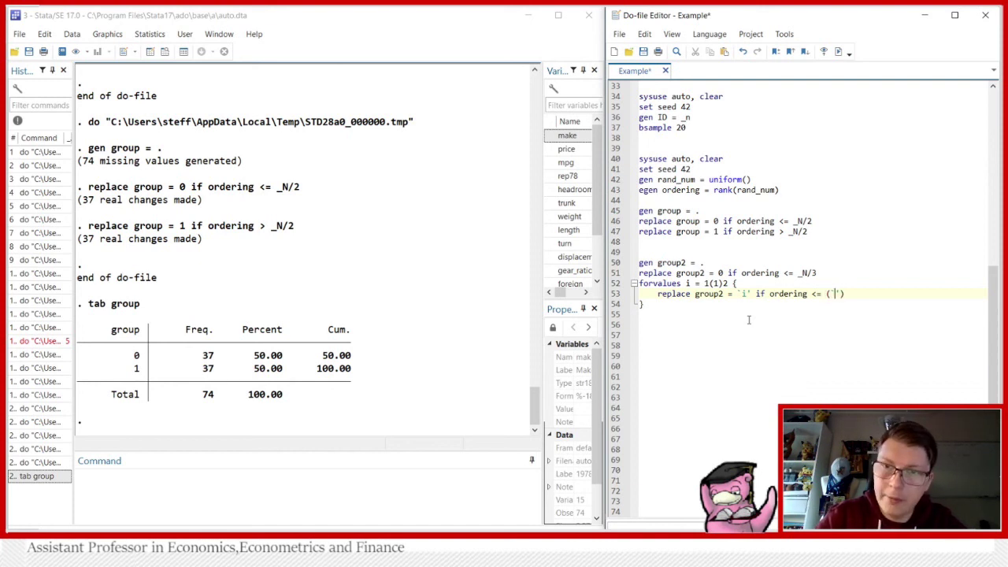
{"action": "type", "text": "'"}
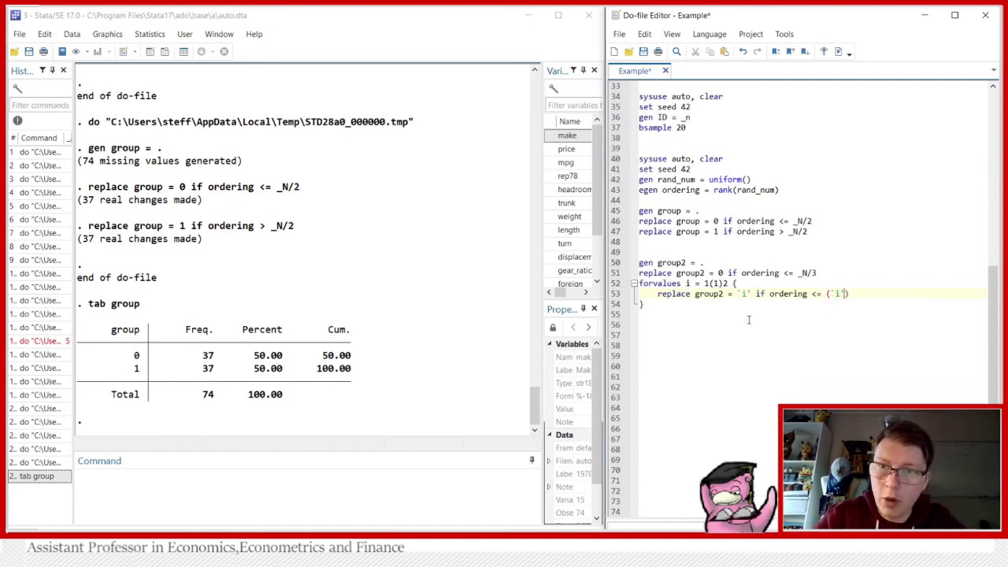
{"action": "type", "text": "+1)"}
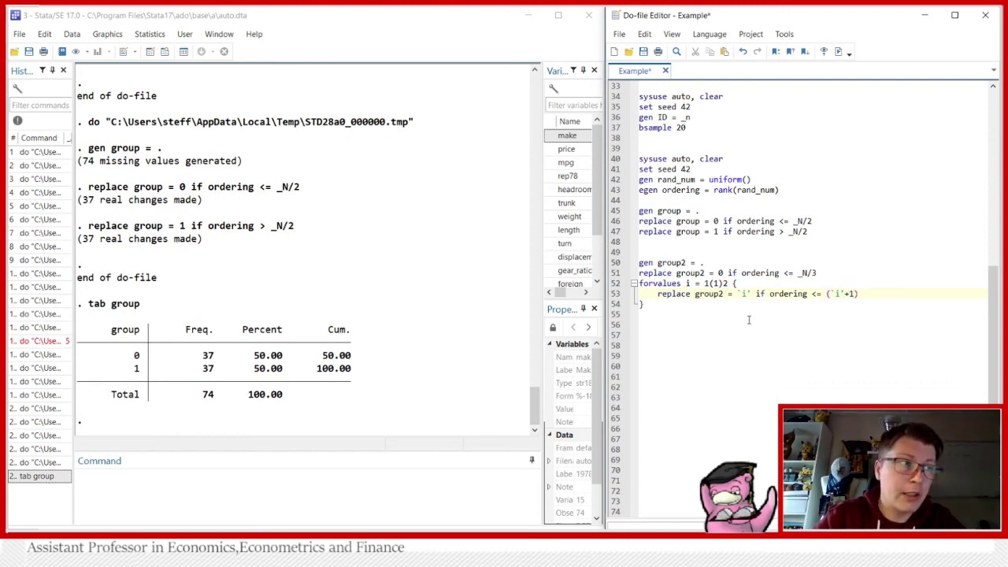
{"action": "type", "text": "*_N"}
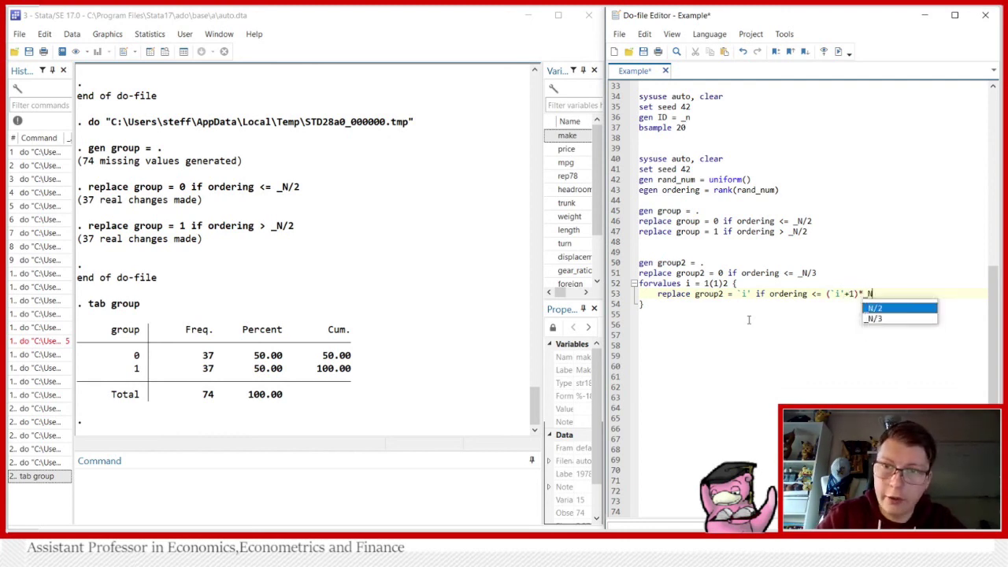
{"action": "key", "text": "Down"}
{"action": "key", "text": "Return"}
Step: Extend the loop's replace condition with "& ordering > `i'*_N/3" as the lower bound
{"action": "type", "text": "& ordering"}
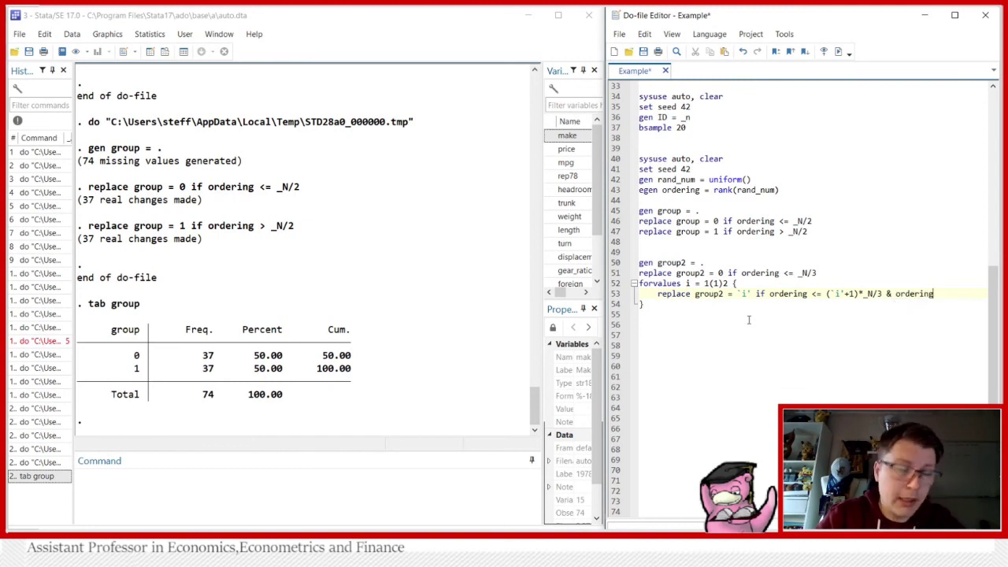
{"action": "type", "text": " > `"}
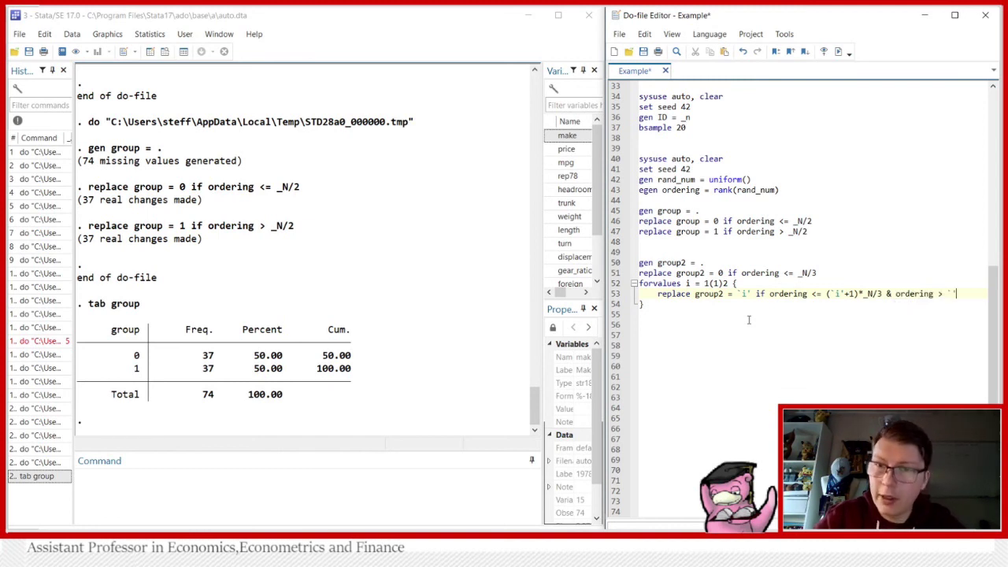
{"action": "type", "text": "i'"}
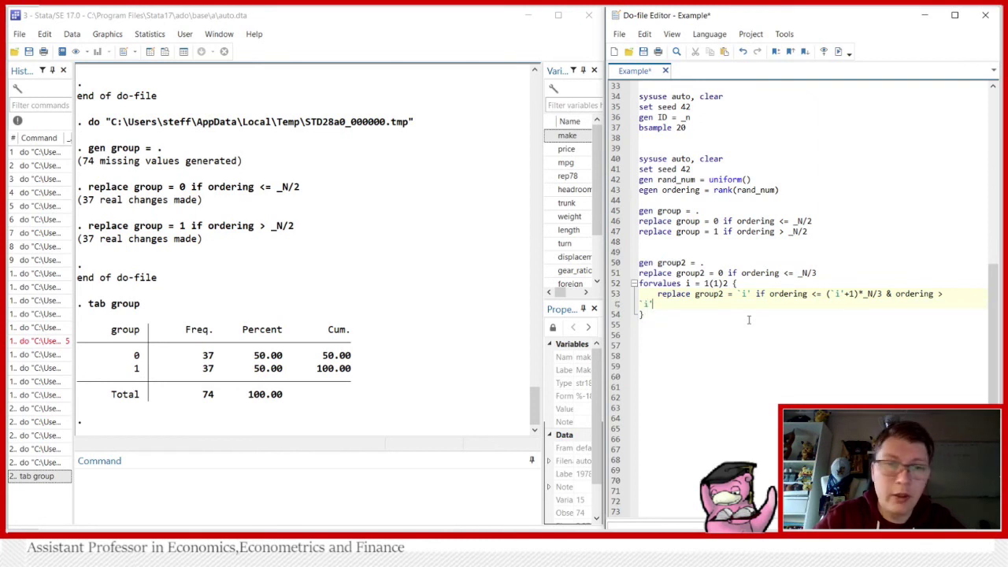
{"action": "type", "text": "*"}
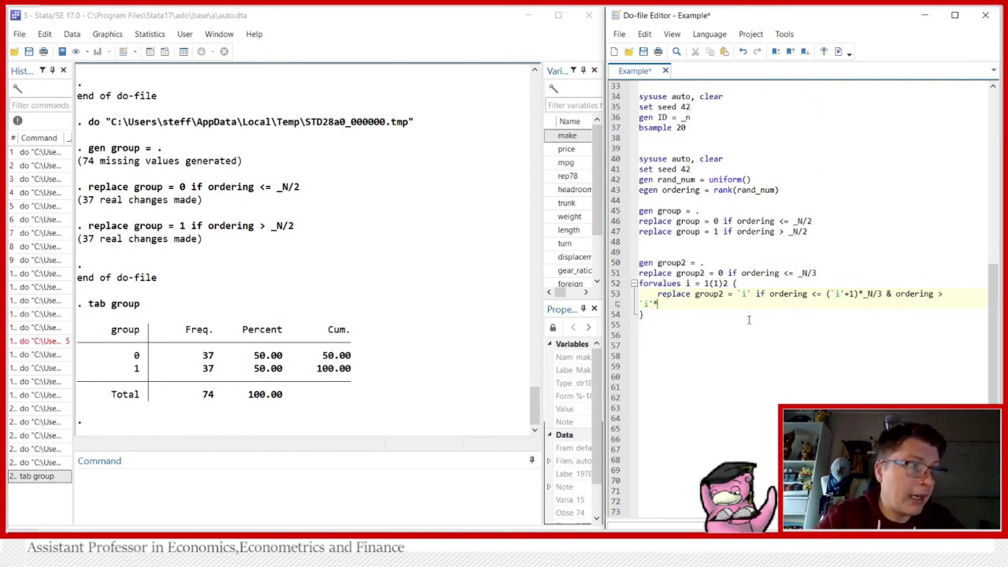
{"action": "type", "text": "_N"}
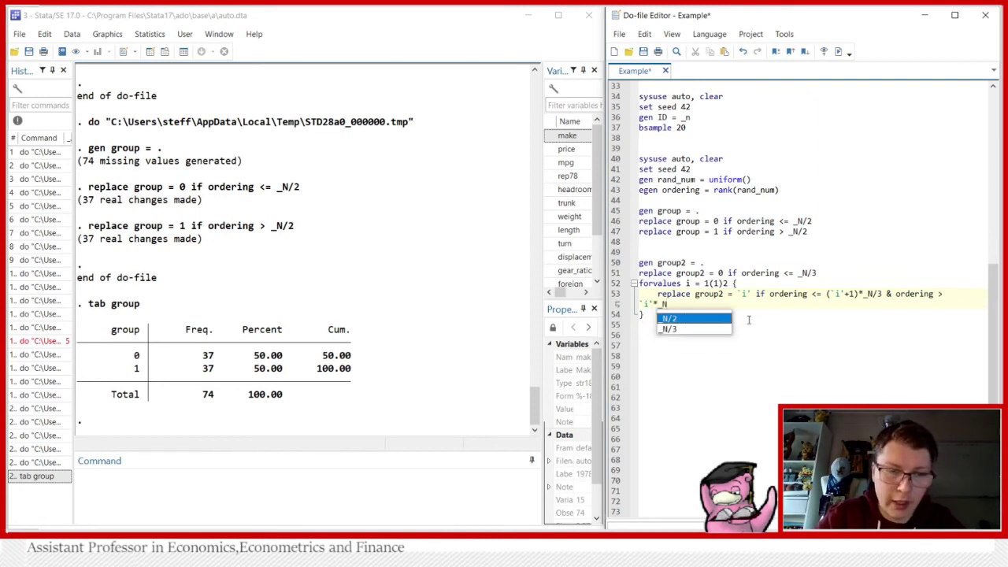
{"action": "type", "text": "/3"}
{"action": "key", "text": "Escape"}
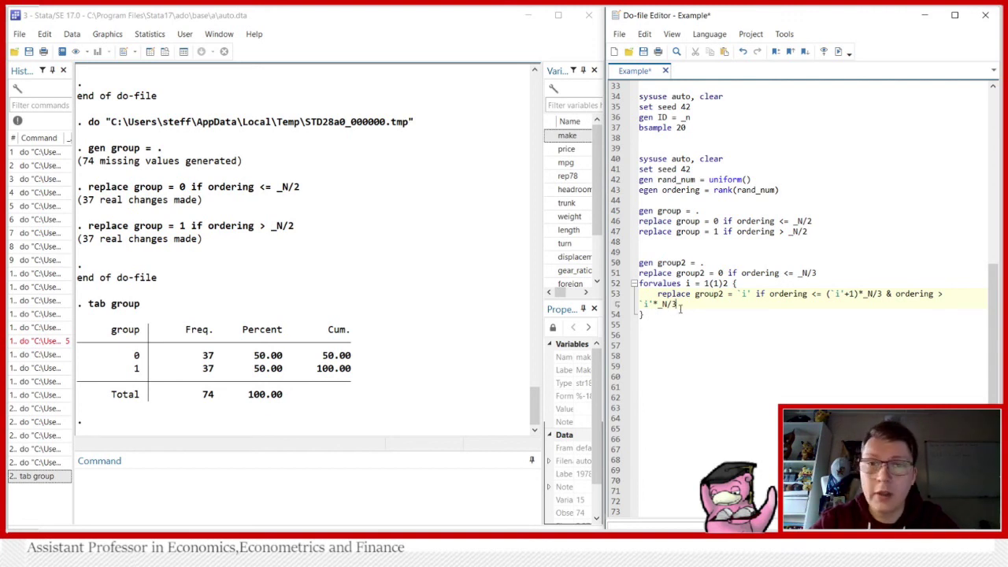
Step: Run the whole grouping block on lines 40–54, and tabulate group2 with "tab group2"
{"action": "left_click_drag", "start_coordinate": [677, 306], "coordinate": [630, 160]}
{"action": "left_click", "coordinate": [824, 52]}
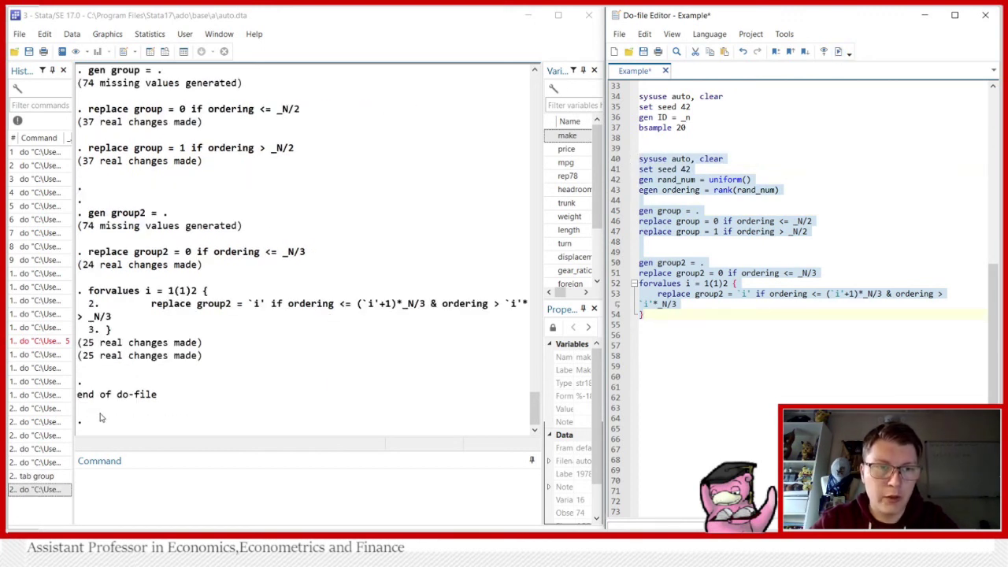
{"action": "left_click", "coordinate": [244, 494]}
{"action": "type", "text": "tab group2"}
{"action": "key", "text": "Return"}
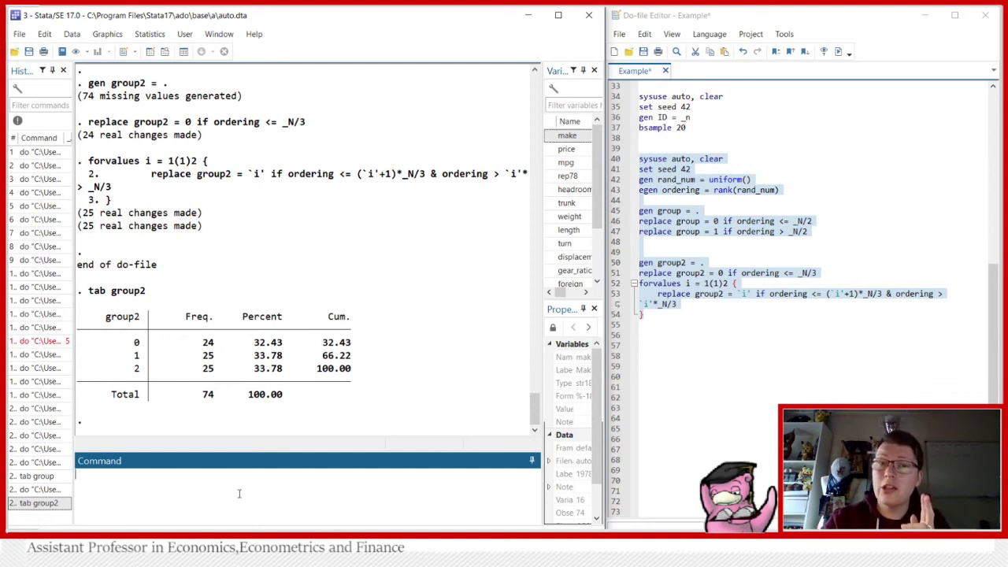
{"action": "left_click", "coordinate": [713, 338]}
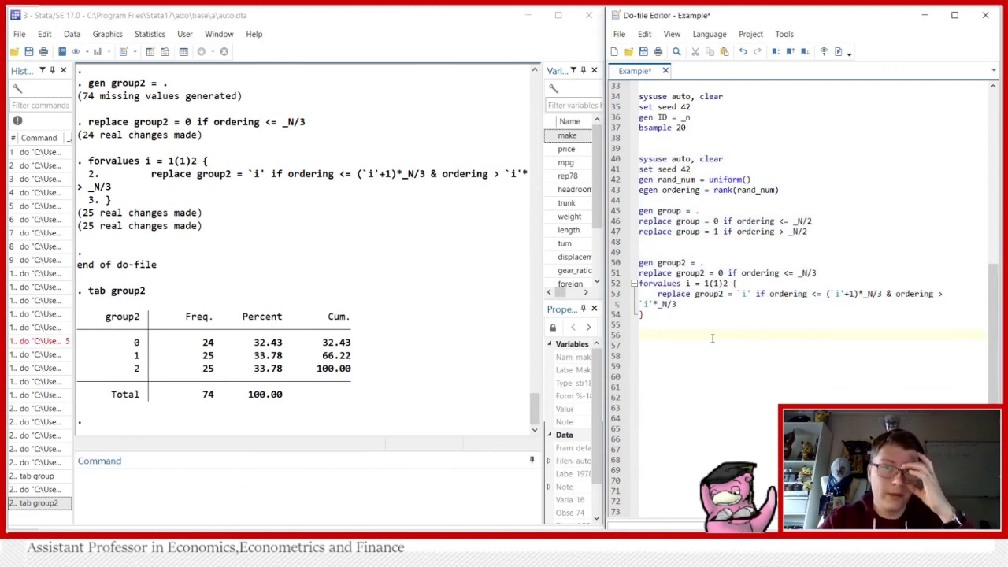